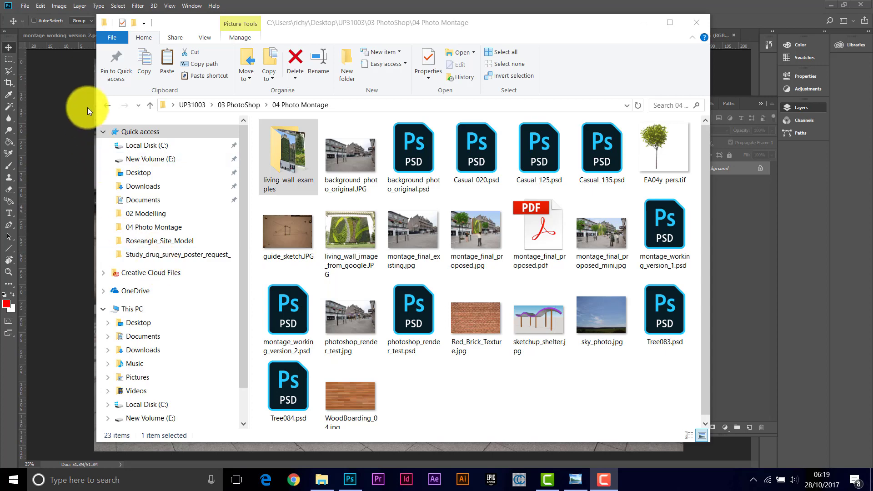
Compare the finished montage in montage_working_version_2.psd with the untouched street photo in background_photo_original.JPG
{"action": "left_click", "coordinate": [69, 35]}
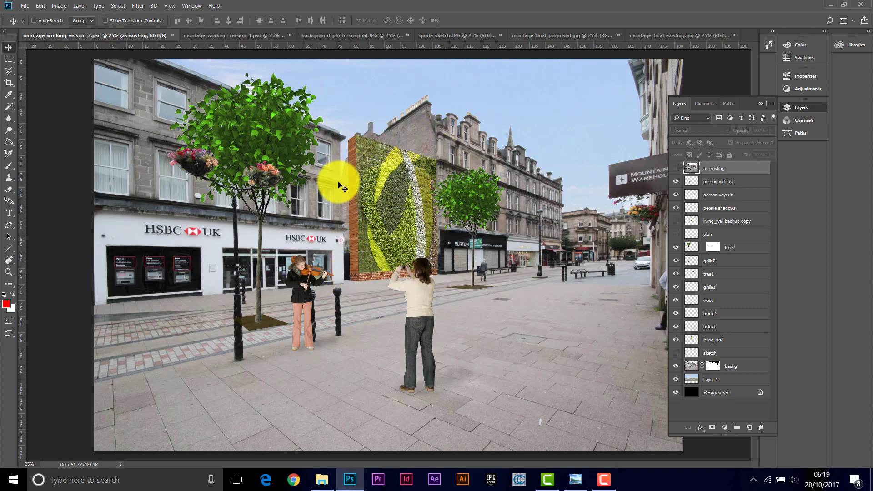
{"action": "left_click", "coordinate": [346, 36]}
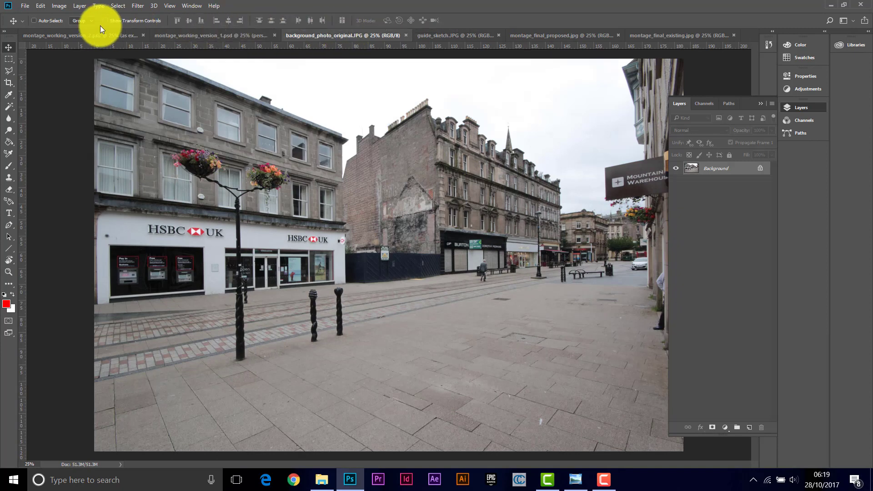
{"action": "left_click", "coordinate": [86, 34]}
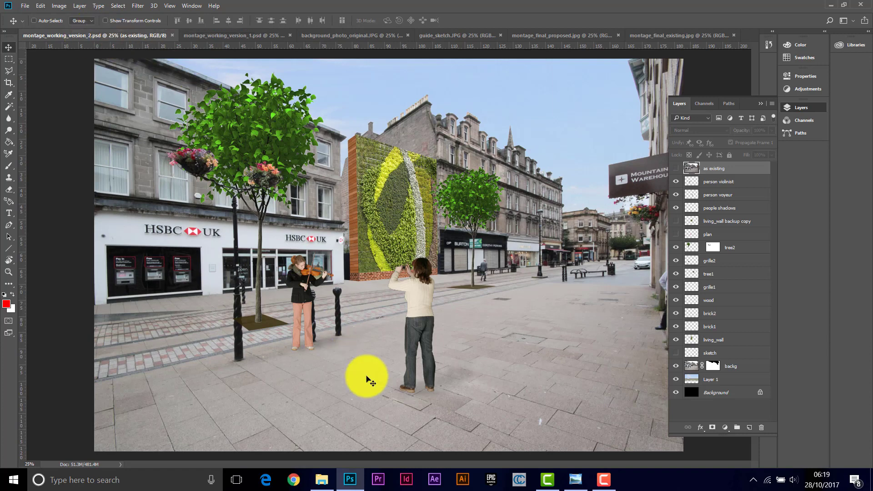
View the project folder in File Explorer, then browse the living wall example photos in Windows Photo Viewer
{"action": "left_click", "coordinate": [324, 482]}
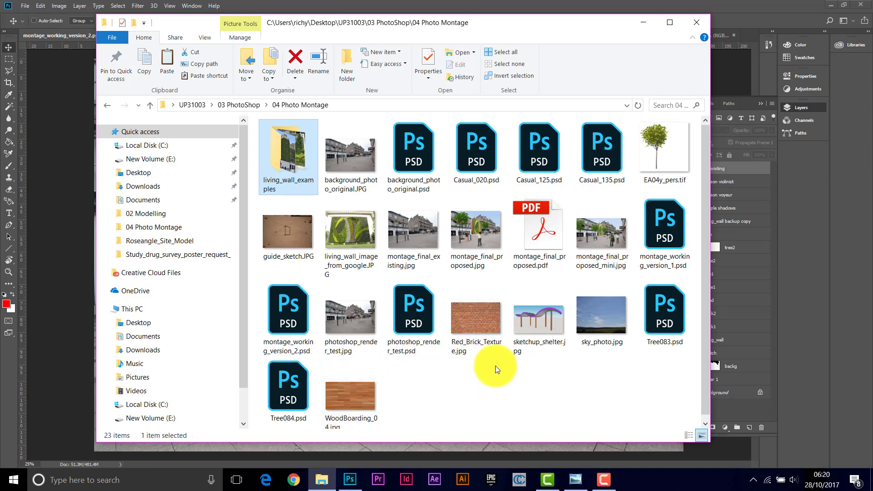
{"action": "left_click", "coordinate": [575, 483]}
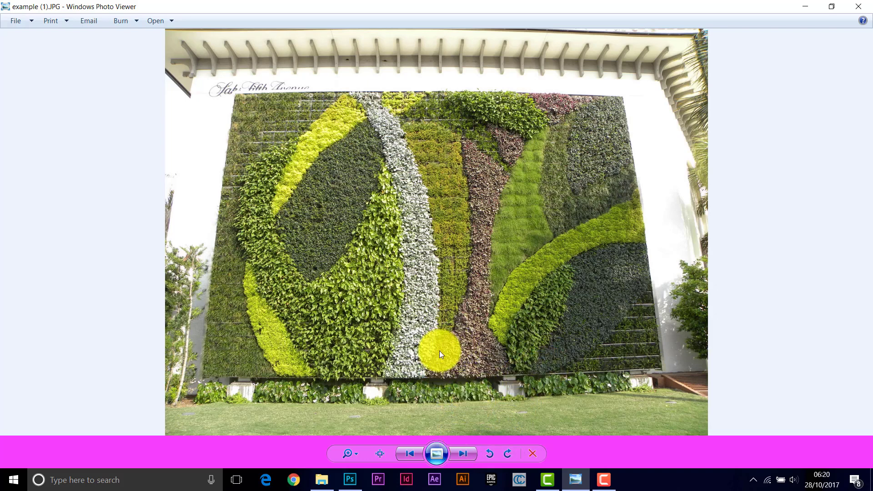
{"action": "left_click", "coordinate": [465, 453]}
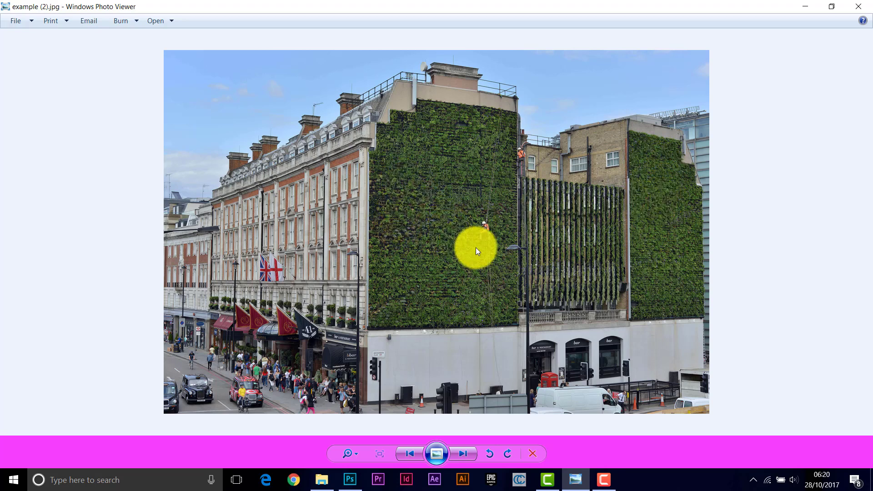
{"action": "left_click", "coordinate": [463, 453]}
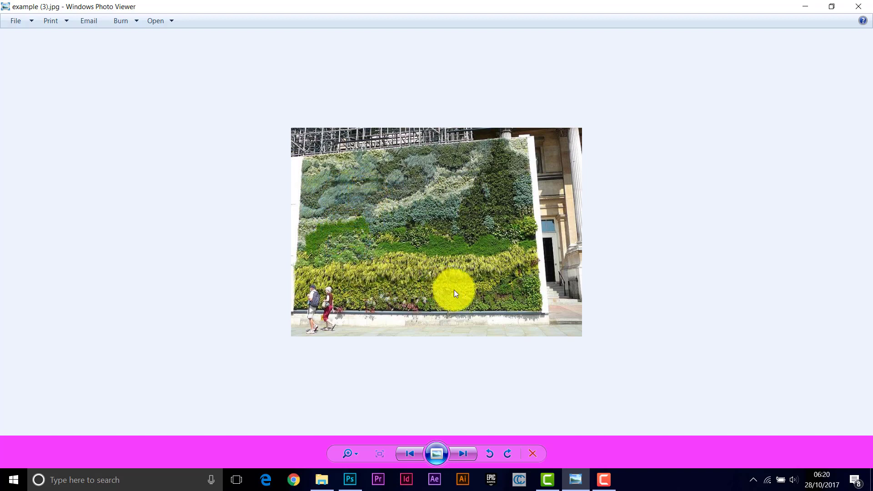
{"action": "left_click", "coordinate": [414, 453]}
{"action": "left_click", "coordinate": [415, 453]}
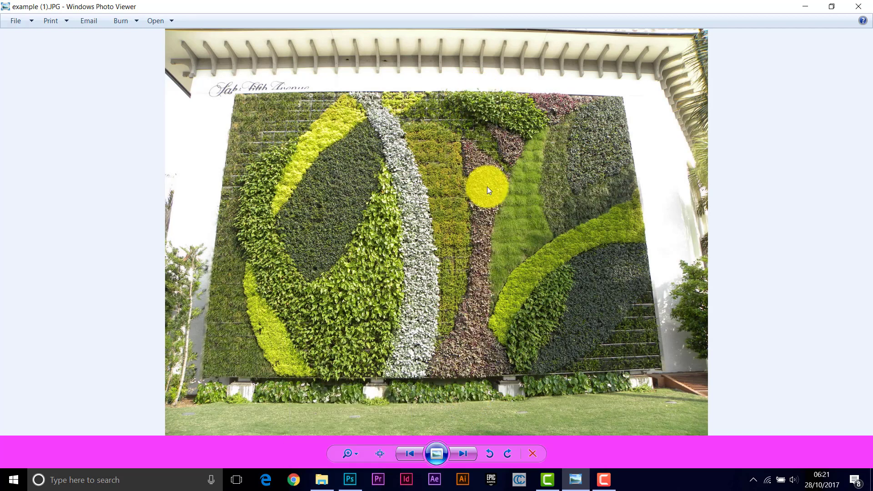
{"action": "left_click", "coordinate": [405, 456]}
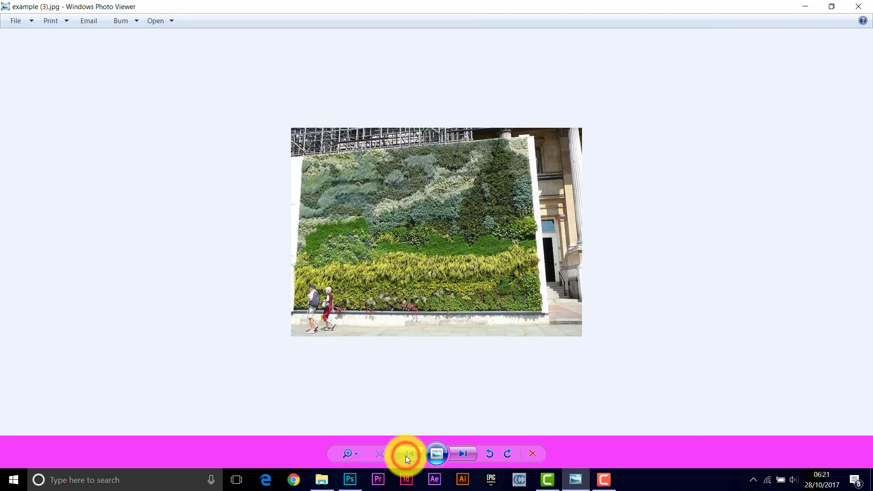
Switch to Photoshop and examine the perspective in background_photo_original.JPG alongside the vanishing-point construction in guide_sketch.JPG
{"action": "left_click", "coordinate": [351, 480]}
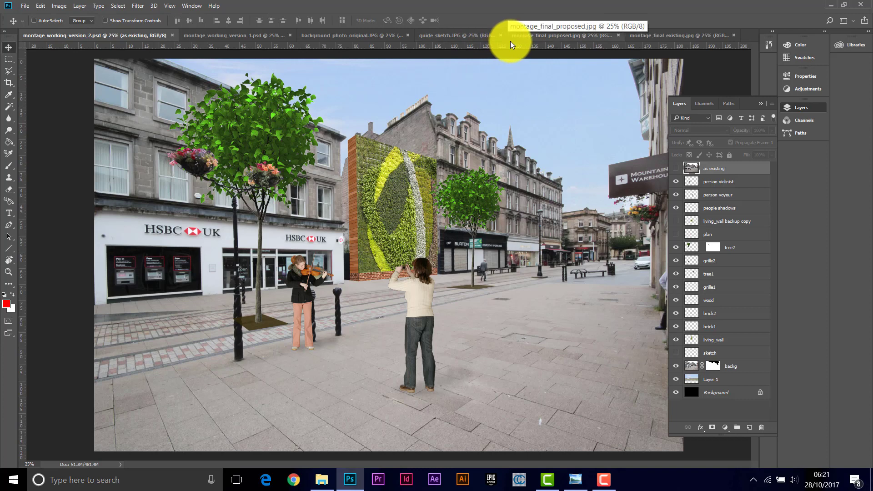
{"action": "left_click", "coordinate": [338, 38]}
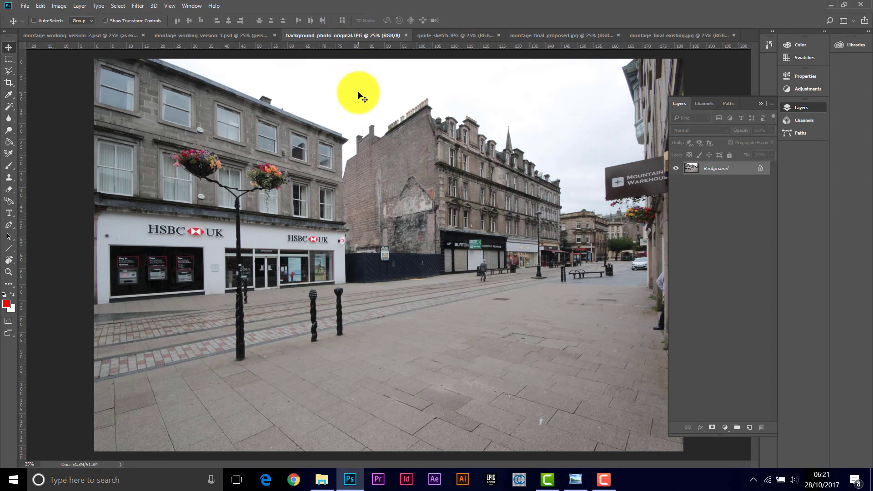
{"action": "left_click", "coordinate": [456, 35]}
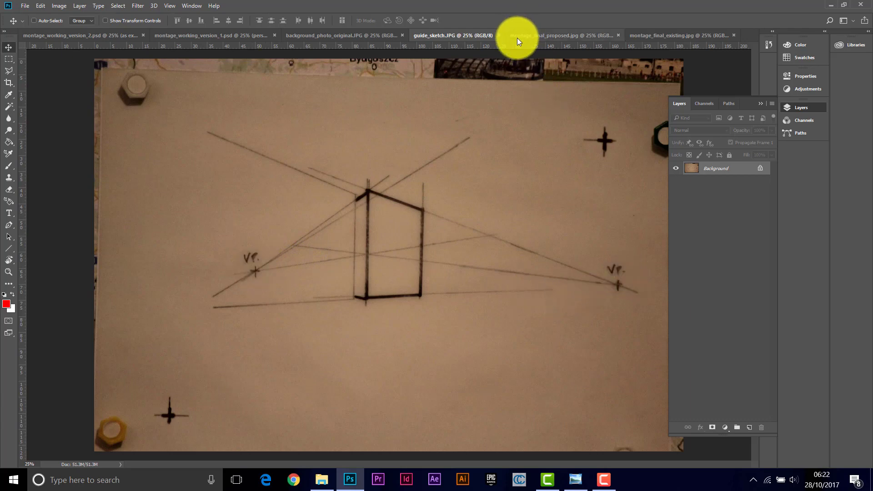
{"action": "left_click", "coordinate": [368, 35]}
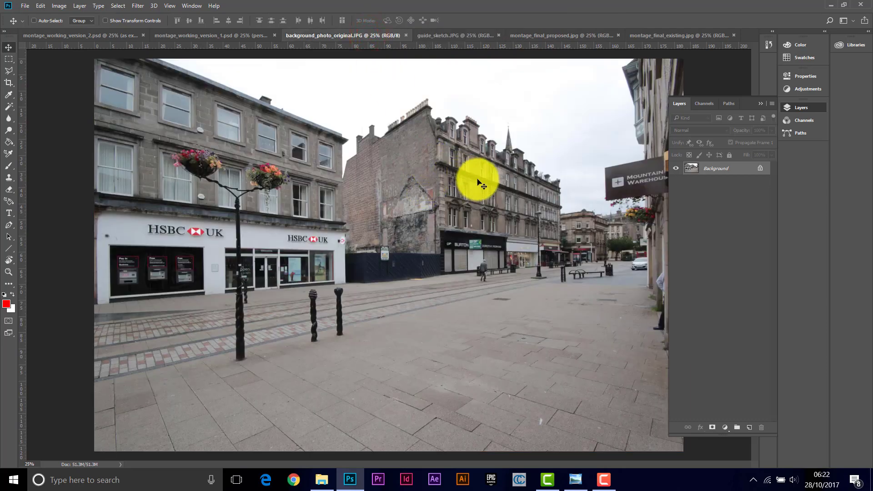
{"action": "left_click_drag", "start_coordinate": [601, 218], "coordinate": [633, 228]}
{"action": "left_click", "coordinate": [469, 196]}
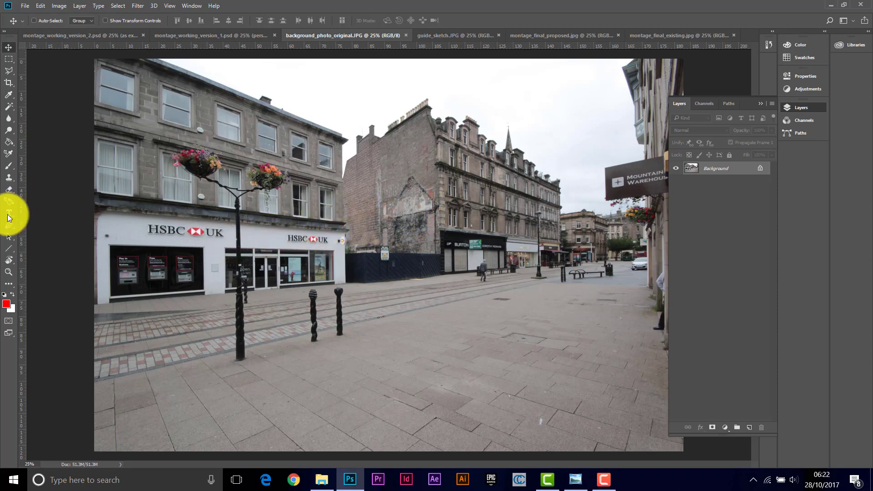
Draw two red 10 px perspective lines with the Line tool, extending the gable wall's roof edge and mid-height edge towards the HSBC shopfront
{"action": "left_click", "coordinate": [7, 248]}
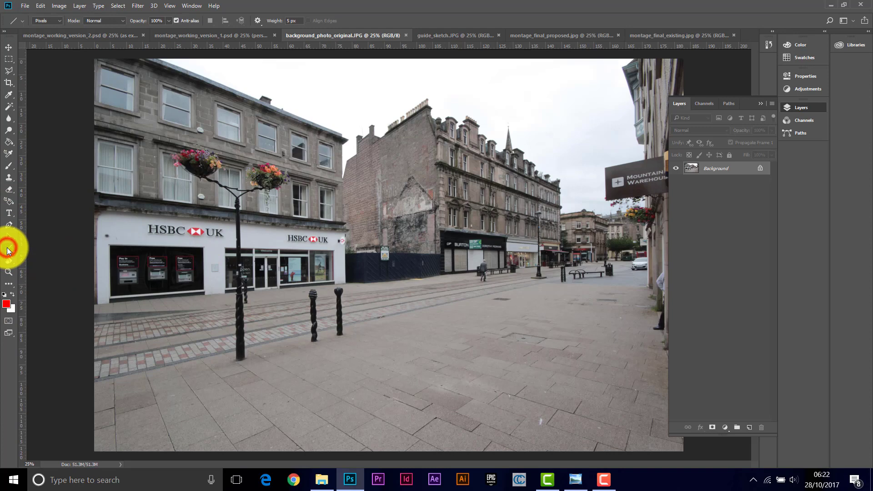
{"action": "left_click", "coordinate": [290, 19]}
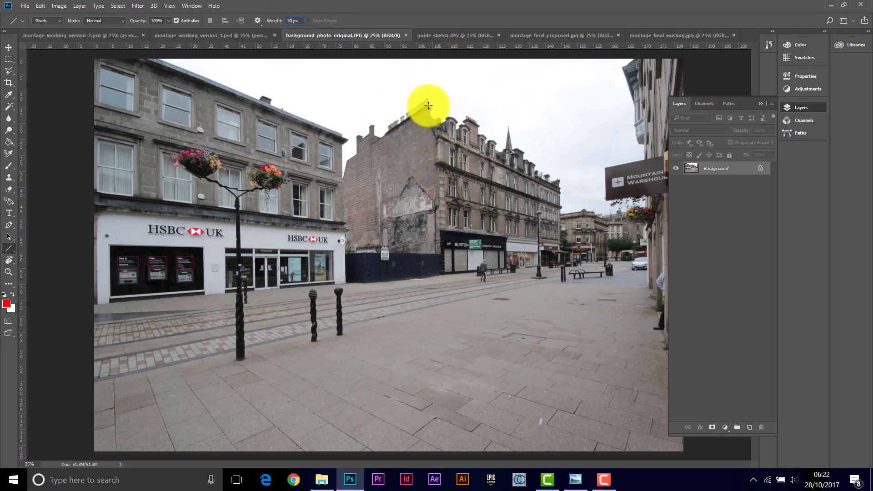
{"action": "left_click_drag", "start_coordinate": [429, 105], "coordinate": [168, 282]}
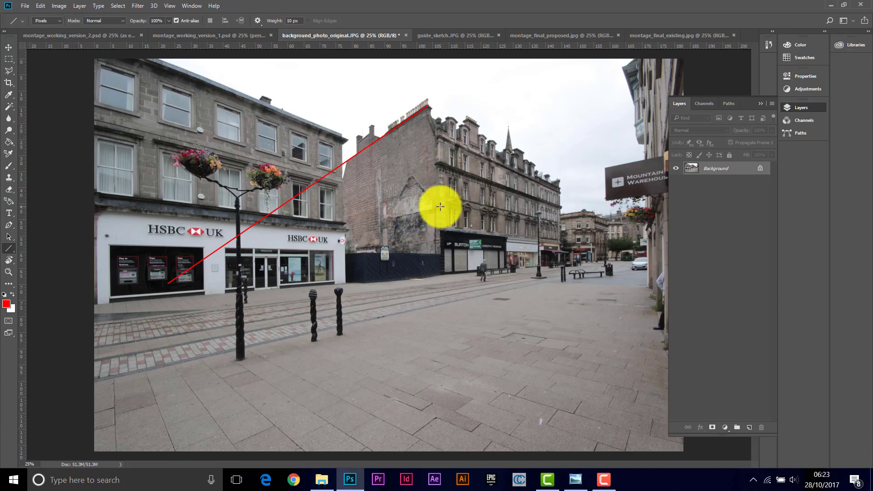
{"action": "left_click_drag", "start_coordinate": [437, 209], "coordinate": [141, 272]}
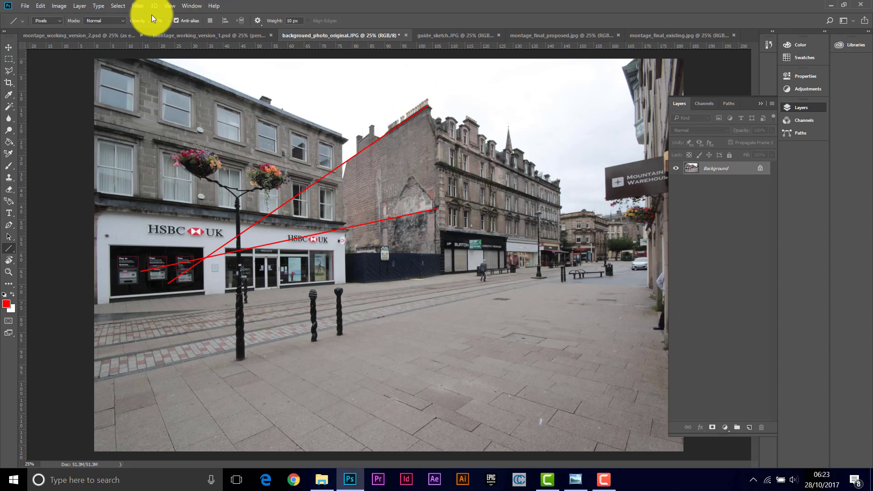
Extend the canvas to the right of the photo to a width of 7184 pixels, using white as the extension colour
{"action": "left_click", "coordinate": [57, 7]}
{"action": "left_click", "coordinate": [76, 99]}
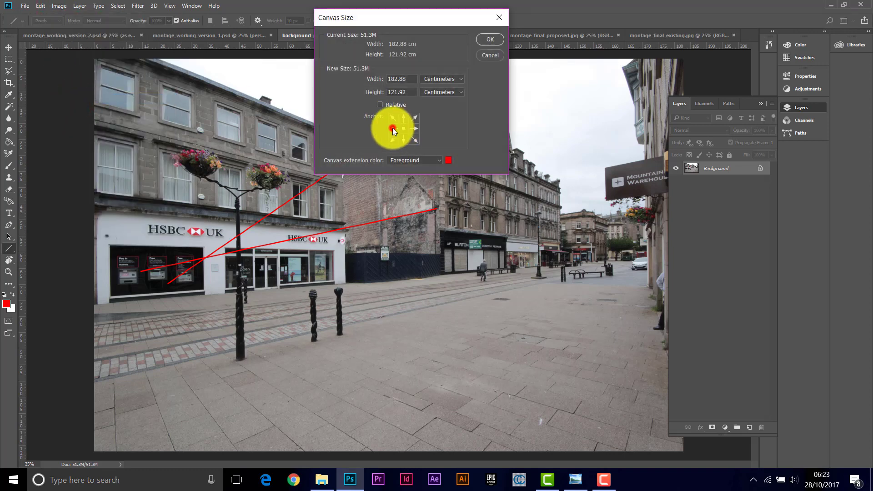
{"action": "left_click", "coordinate": [461, 80]}
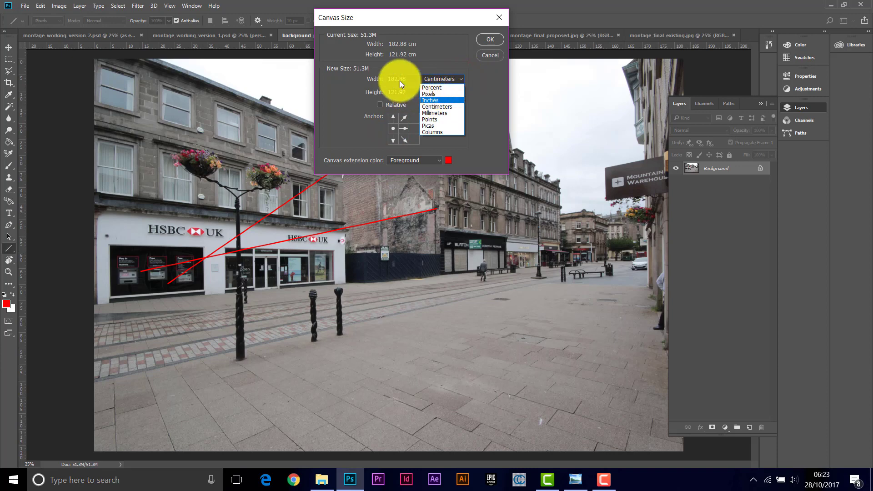
{"action": "left_click", "coordinate": [434, 94]}
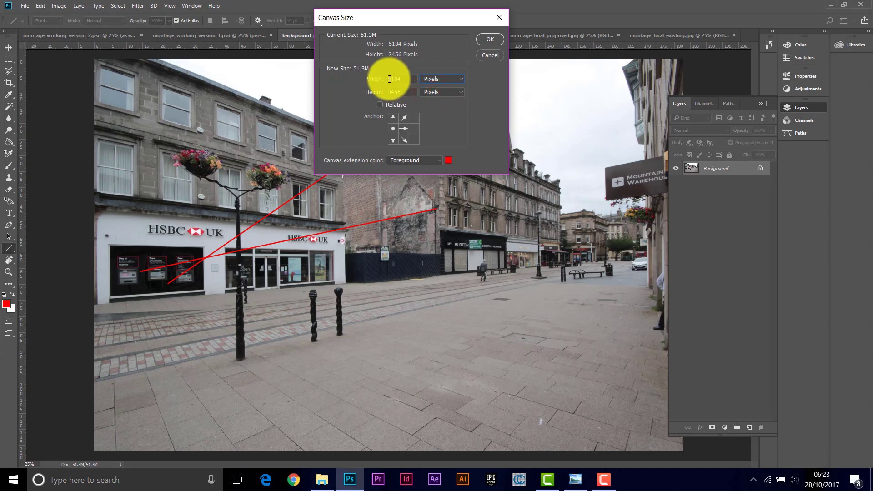
{"action": "left_click_drag", "start_coordinate": [391, 79], "coordinate": [377, 78]}
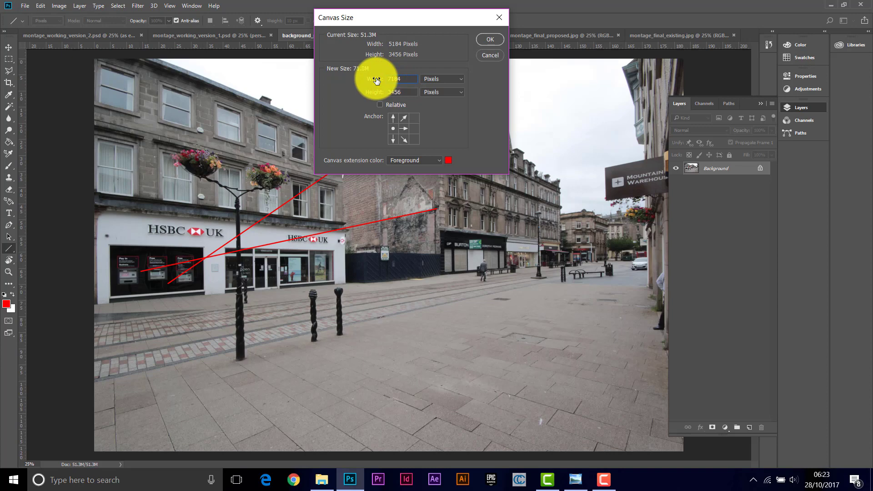
{"action": "left_click", "coordinate": [448, 160]}
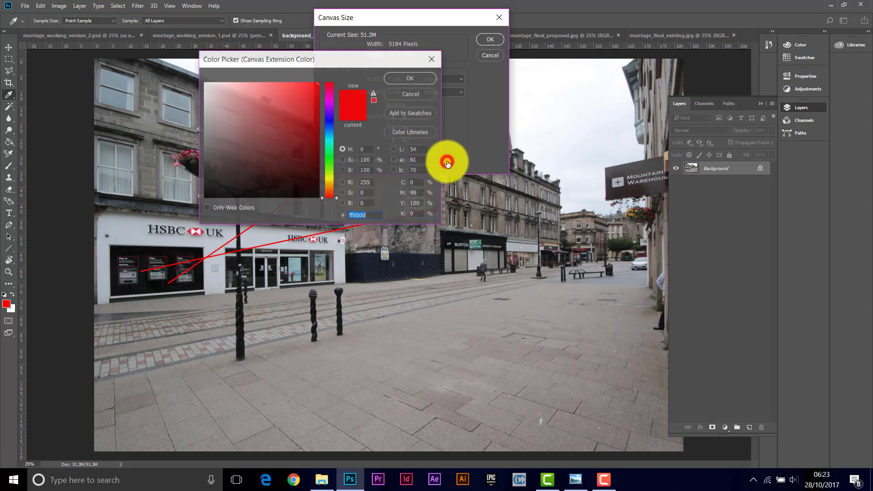
{"action": "left_click_drag", "start_coordinate": [285, 196], "coordinate": [195, 78]}
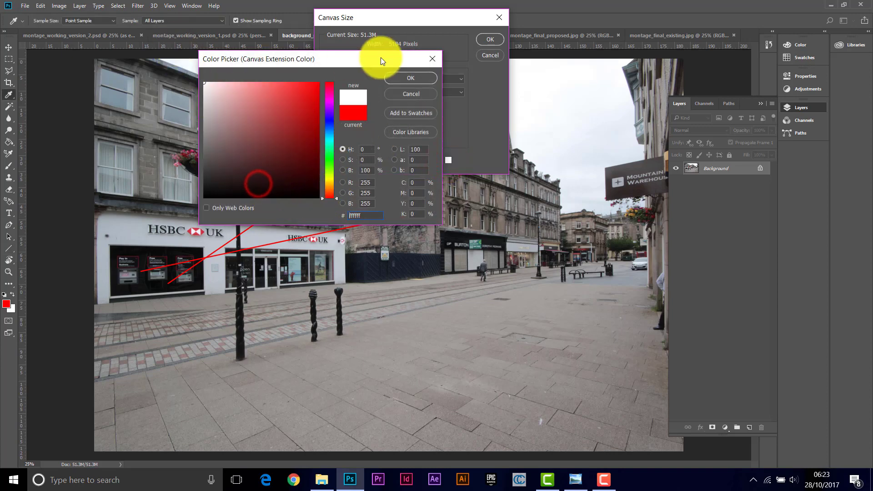
{"action": "left_click", "coordinate": [407, 78]}
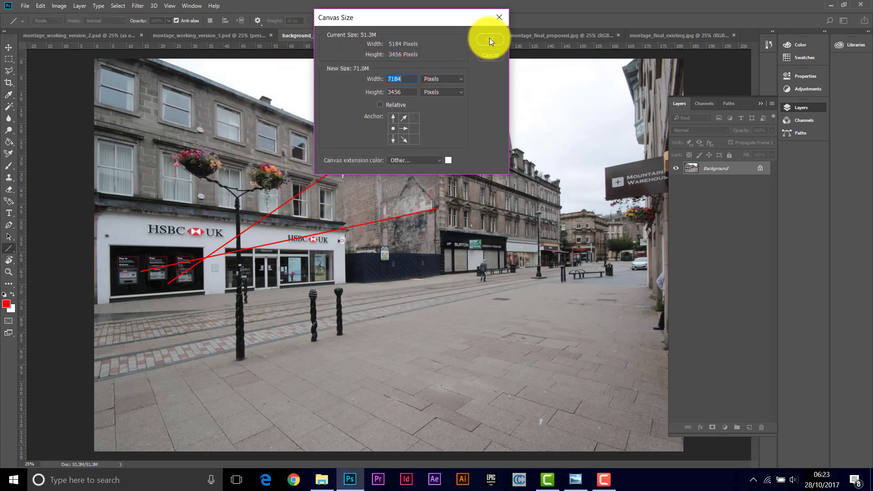
{"action": "left_click", "coordinate": [489, 37]}
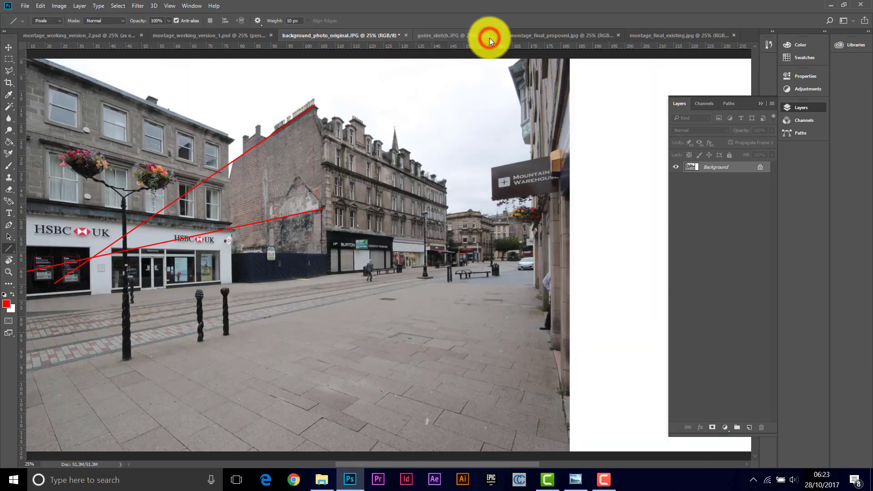
Draw red perspective lines from the central building's roofline, mid-facade and base, plus the HSBC building's facade, converging near the photo's right edge
{"action": "left_click", "coordinate": [762, 103]}
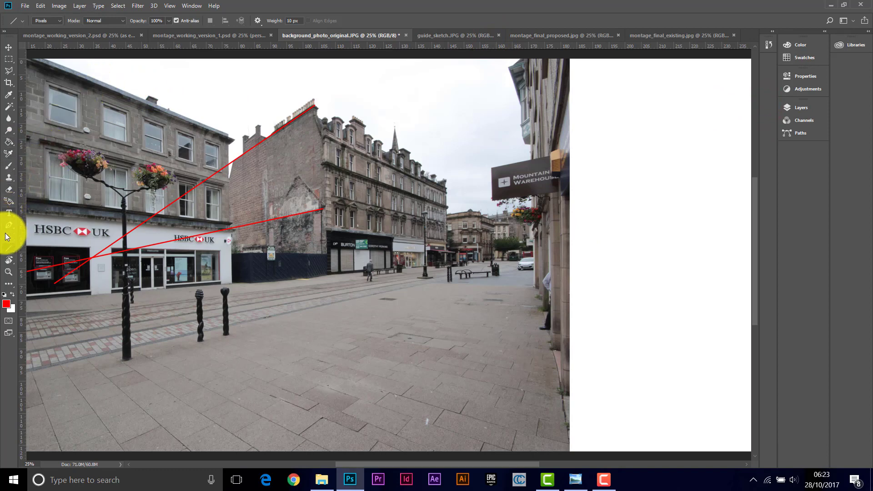
{"action": "left_click", "coordinate": [9, 247]}
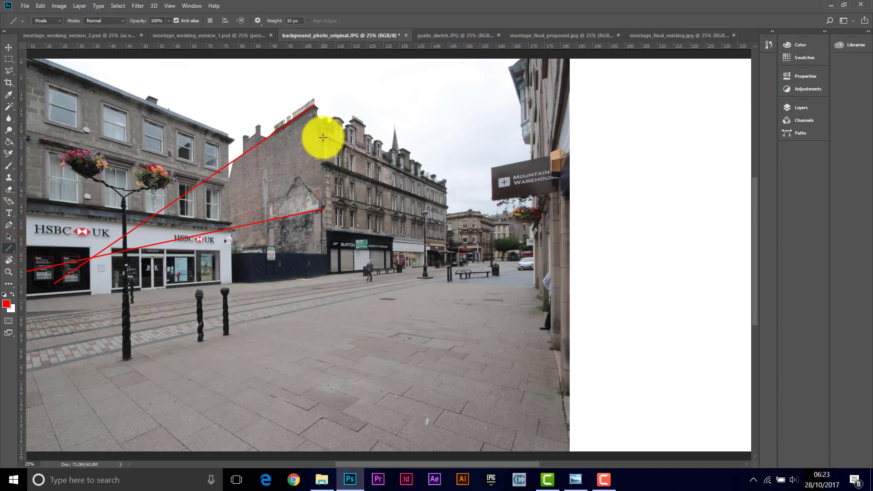
{"action": "left_click_drag", "start_coordinate": [325, 136], "coordinate": [655, 291]}
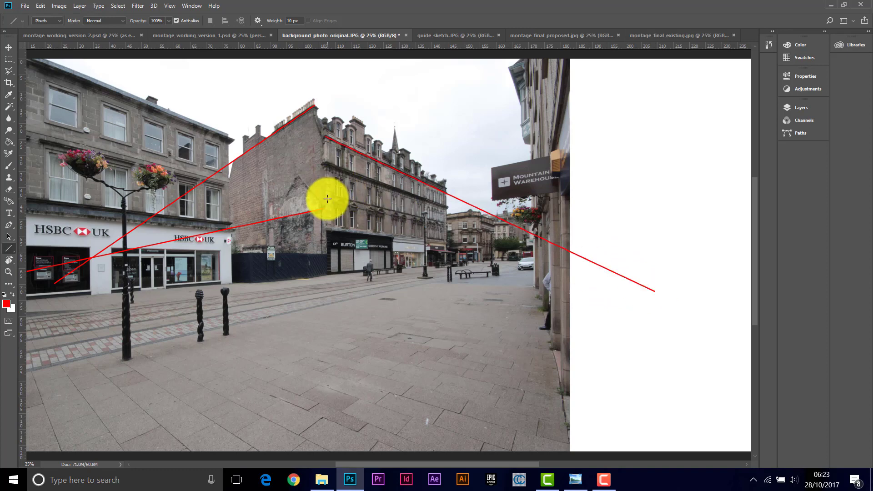
{"action": "left_click_drag", "start_coordinate": [328, 195], "coordinate": [677, 279]}
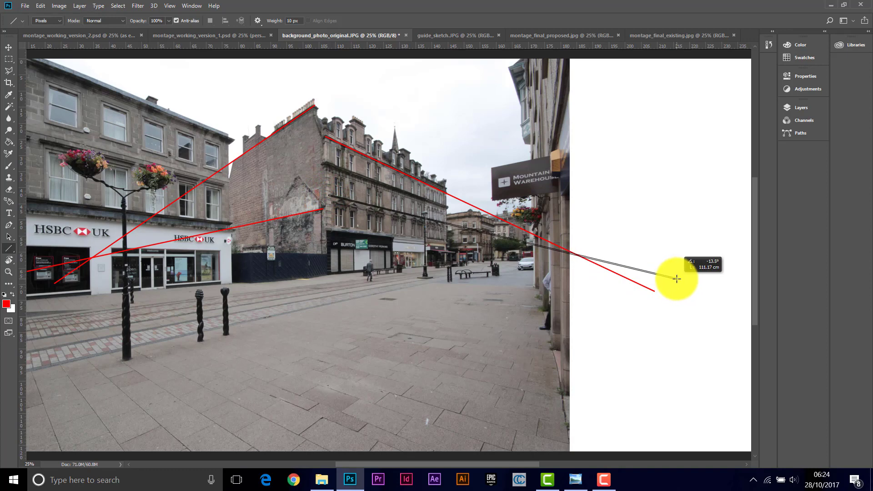
{"action": "left_click_drag", "start_coordinate": [677, 279], "coordinate": [679, 280]}
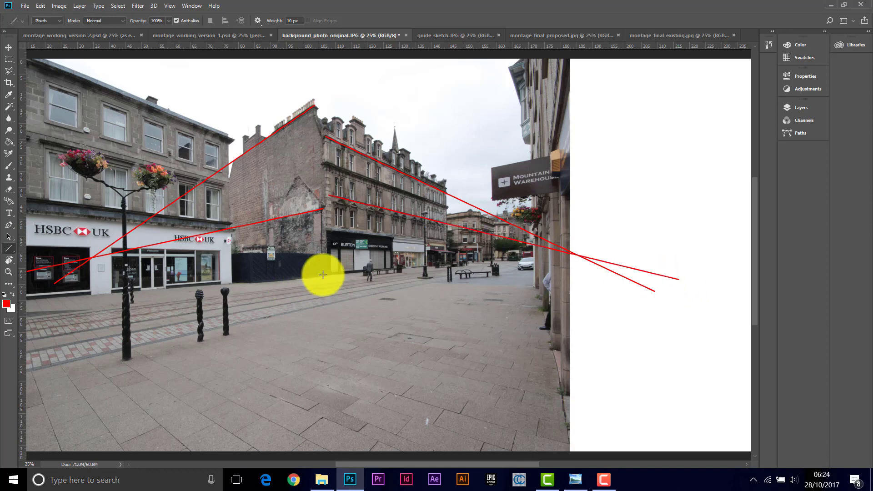
{"action": "left_click_drag", "start_coordinate": [330, 273], "coordinate": [670, 251]}
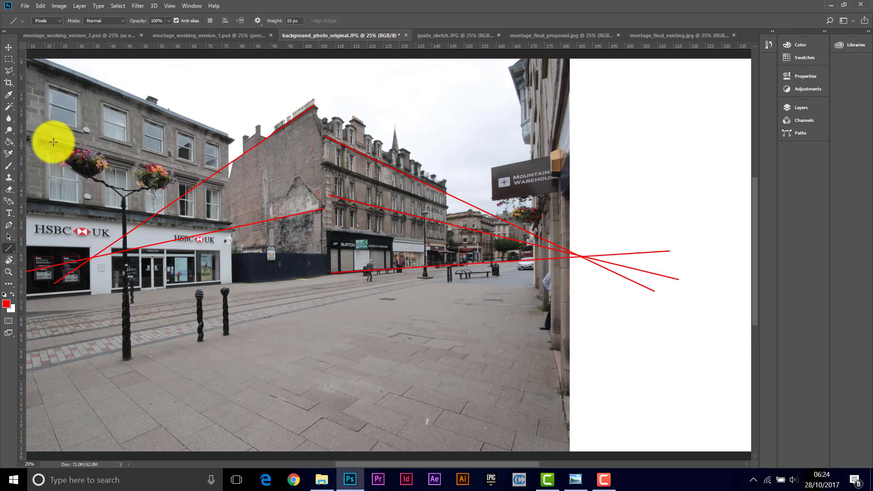
{"action": "left_click_drag", "start_coordinate": [37, 139], "coordinate": [666, 294]}
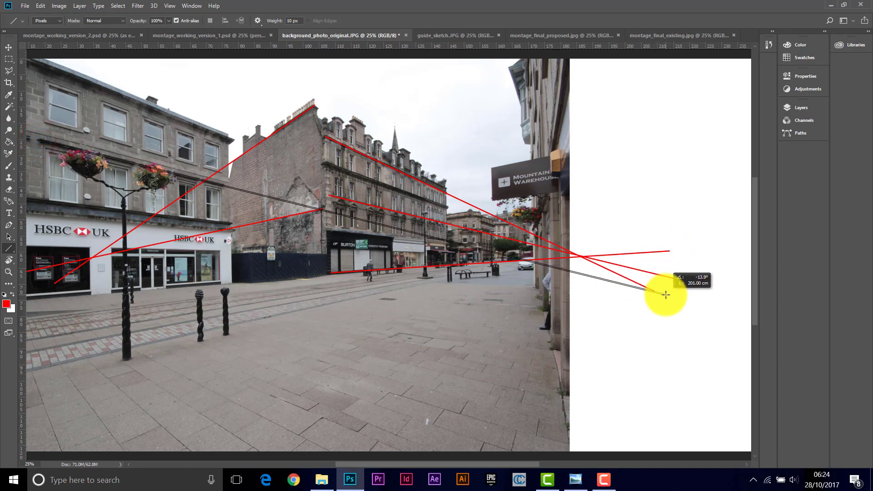
{"action": "mouse_move", "coordinate": [666, 294]}
{"action": "left_mouse_down"}
{"action": "mouse_move", "coordinate": [581, 286]}
{"action": "mouse_move", "coordinate": [387, 231]}
{"action": "mouse_move", "coordinate": [72, 175]}
{"action": "mouse_move", "coordinate": [55, 141]}
{"action": "mouse_move", "coordinate": [33, 138]}
{"action": "left_mouse_up"}
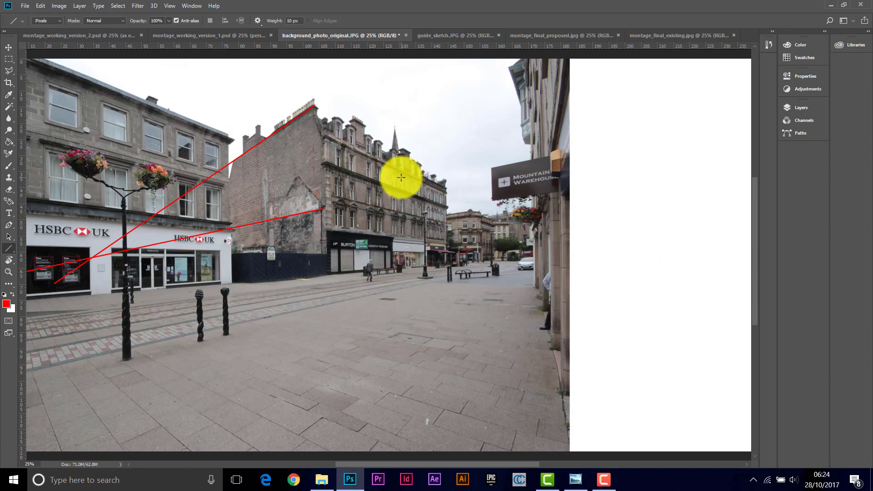
Undo all the perspective lines and the canvas extension on the background photo
{"action": "key", "text": "ctrl+0"}
{"action": "key", "text": "ctrl+z"}
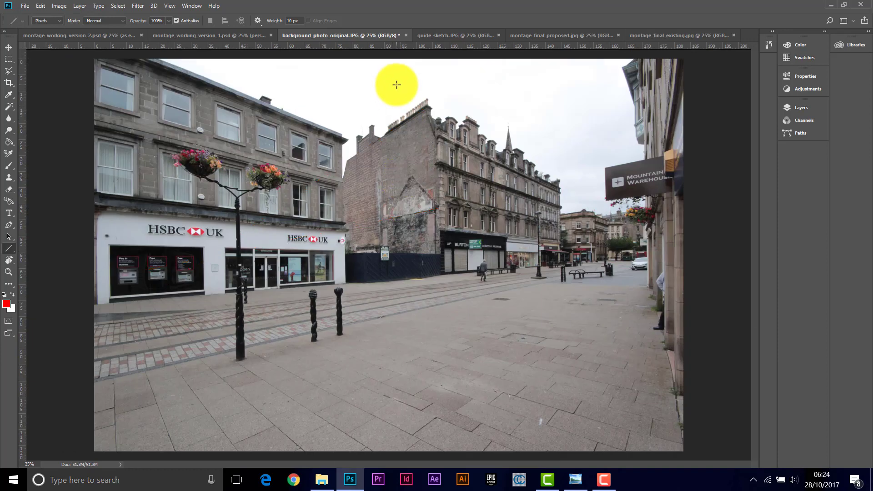
Review the two vanishing points on guide_sketch.JPG and return to background_photo_original.JPG
{"action": "left_click", "coordinate": [458, 35]}
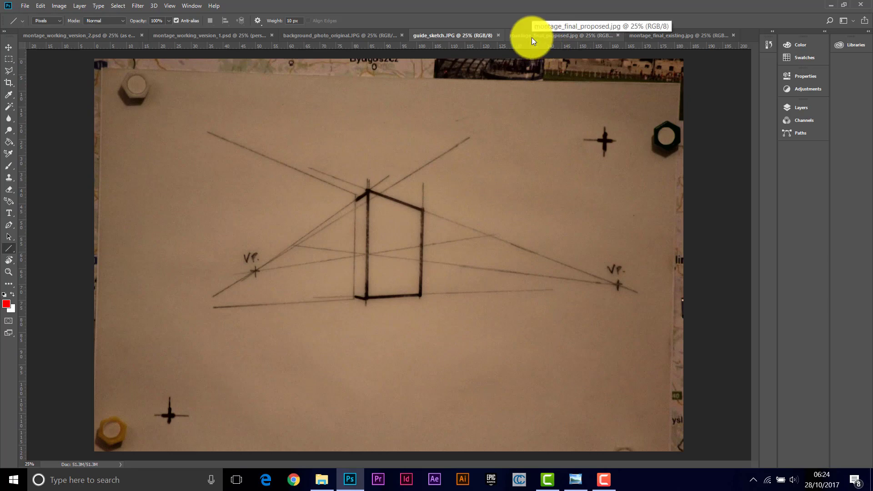
{"action": "left_click", "coordinate": [329, 34]}
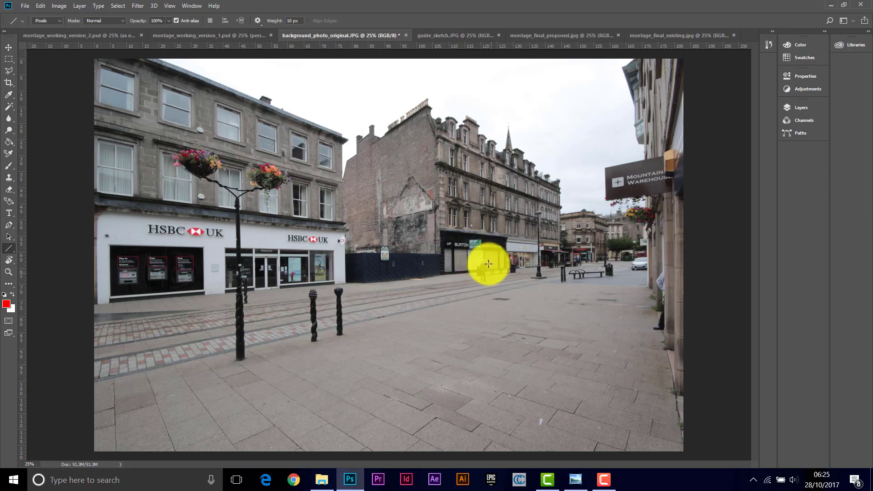
Show the photo's layers and make the Background layer active for retouching the area in front of the Burton shopfront
{"action": "left_click", "coordinate": [9, 271]}
{"action": "left_click", "coordinate": [489, 258]}
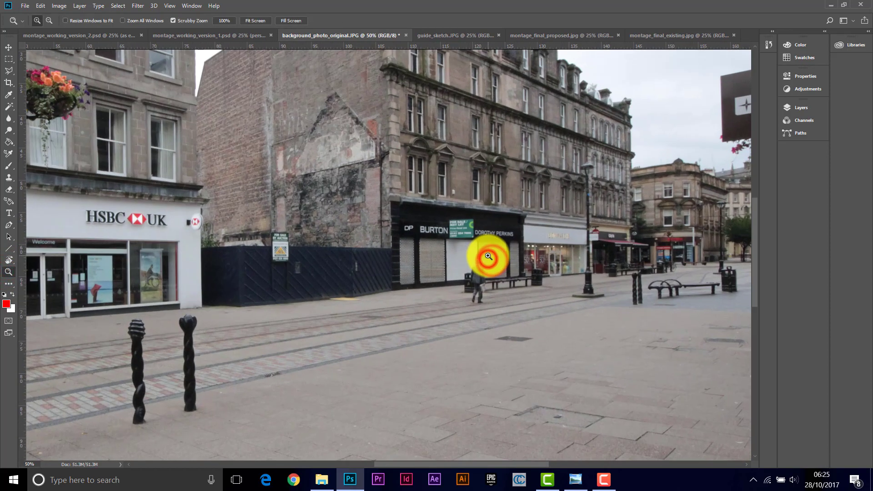
{"action": "left_click_drag", "start_coordinate": [488, 256], "coordinate": [472, 254]}
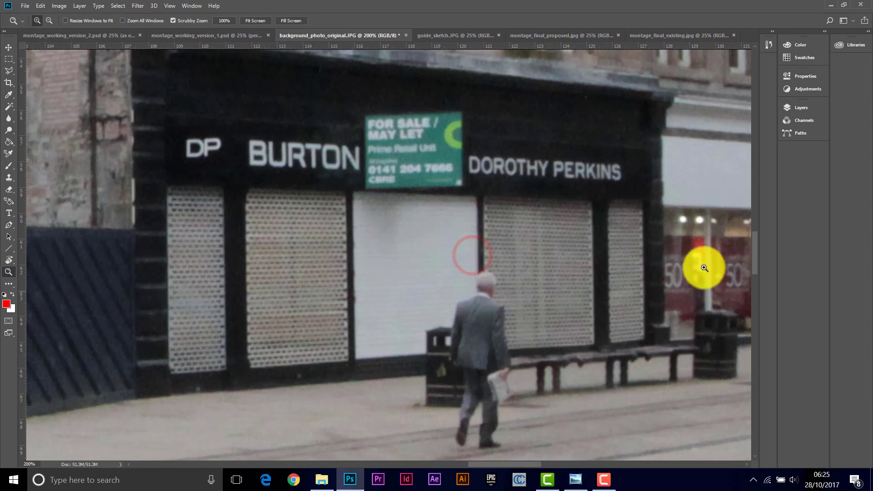
{"action": "left_click_drag", "start_coordinate": [755, 255], "coordinate": [754, 256]}
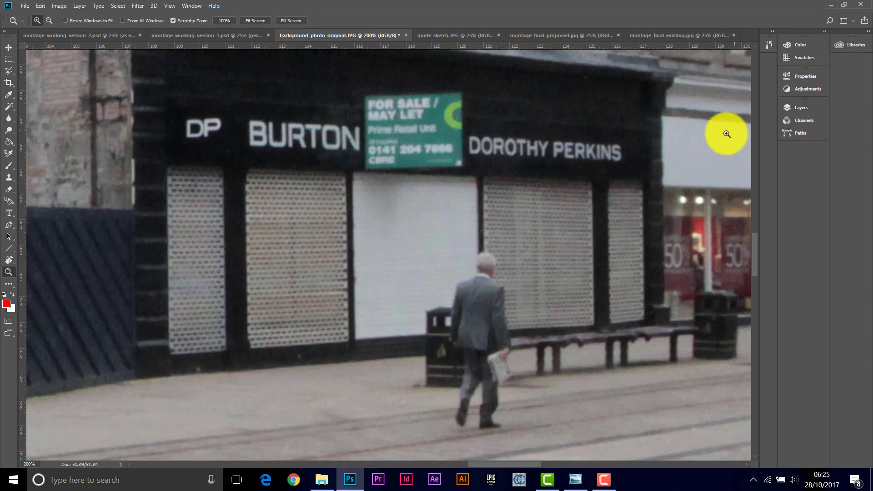
{"action": "left_click", "coordinate": [803, 107]}
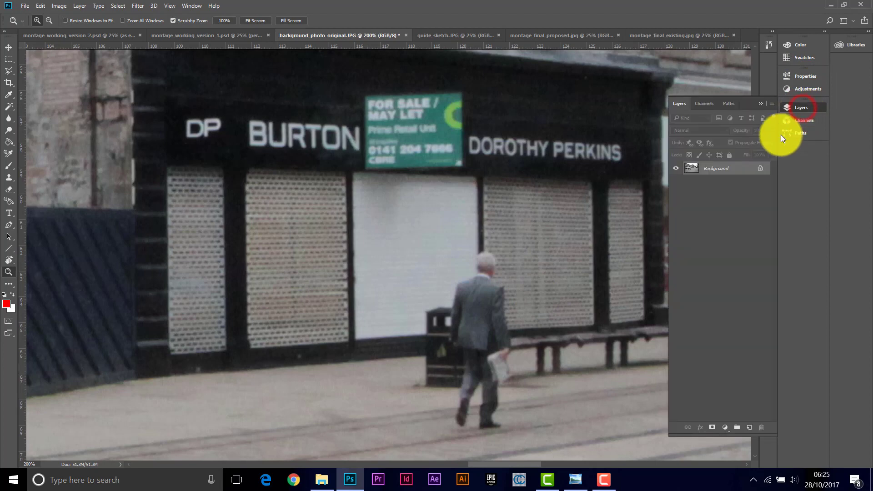
{"action": "left_click", "coordinate": [746, 169]}
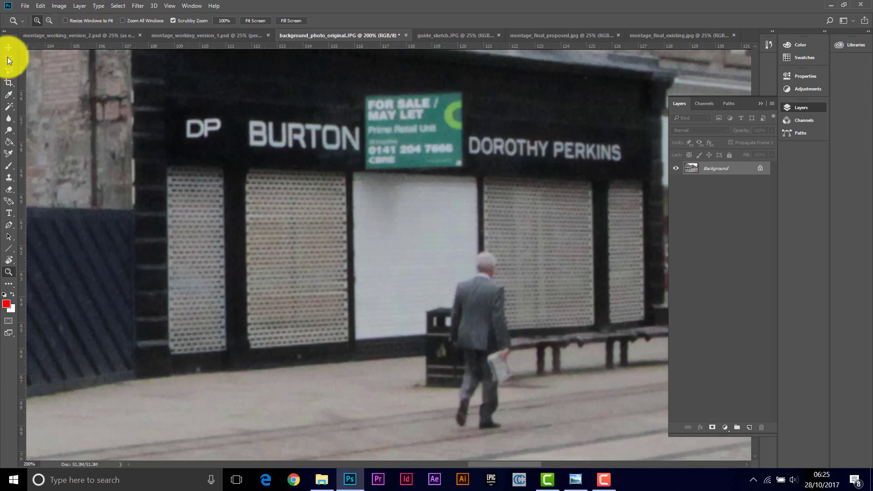
Outline the walking man and the litter bin beside him with a closed Polygonal Lasso selection
{"action": "left_click", "coordinate": [9, 71]}
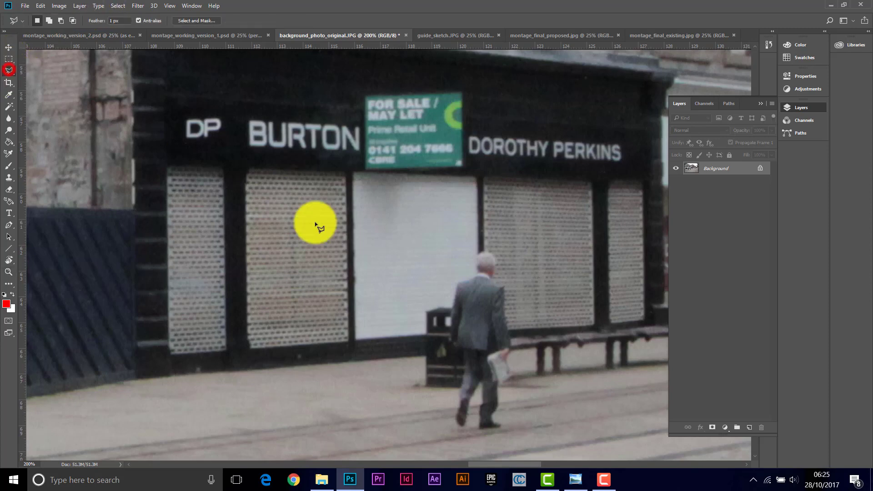
{"action": "left_click", "coordinate": [495, 236]}
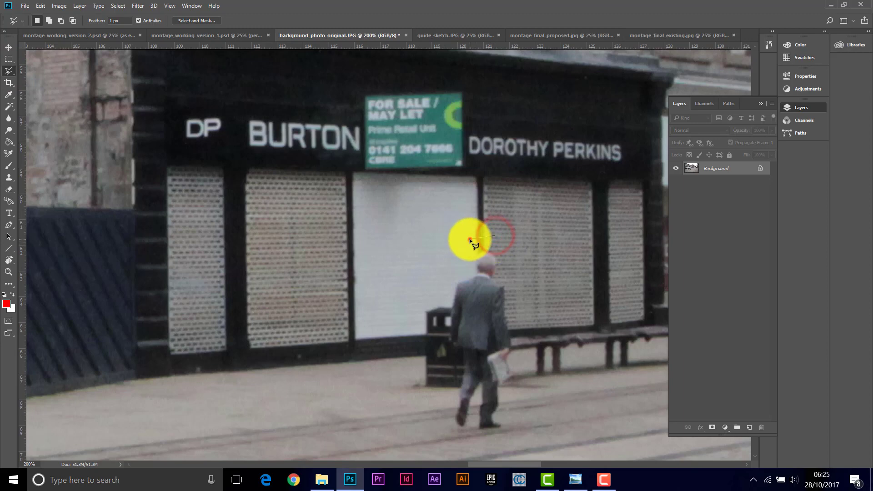
{"action": "left_click", "coordinate": [470, 238]}
{"action": "left_click", "coordinate": [458, 267]}
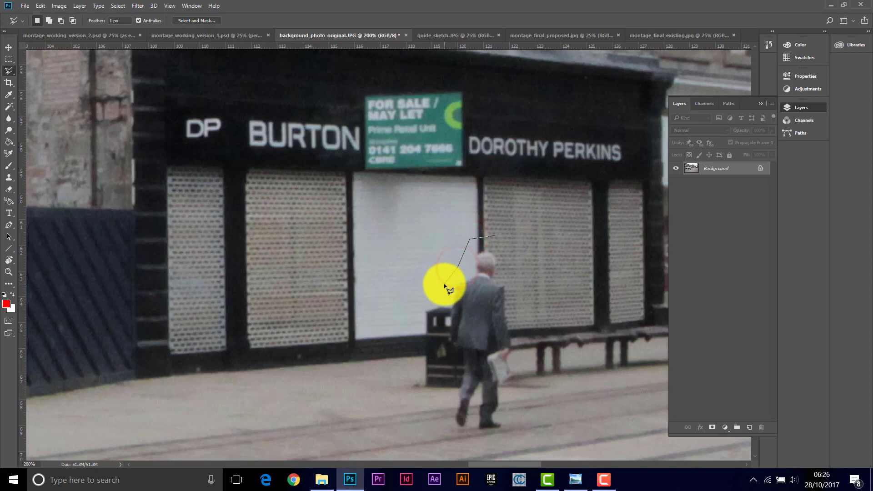
{"action": "left_click", "coordinate": [438, 297]}
{"action": "left_click", "coordinate": [413, 307]}
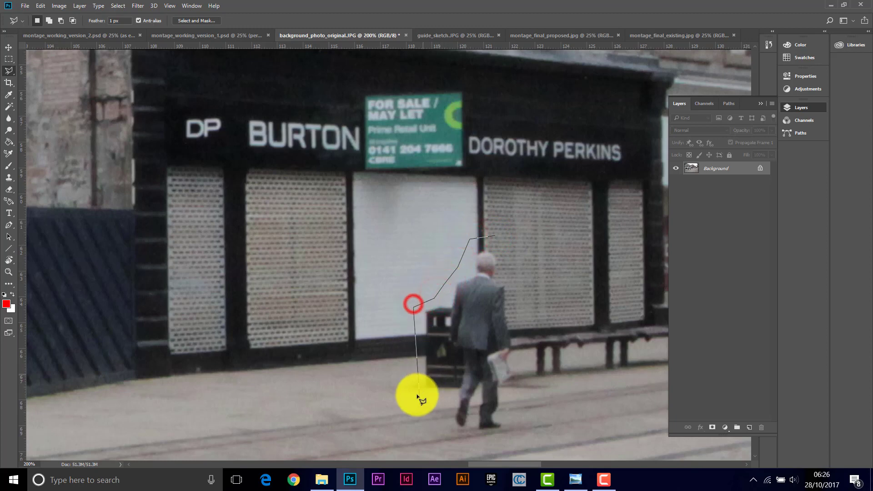
{"action": "left_click", "coordinate": [414, 374]}
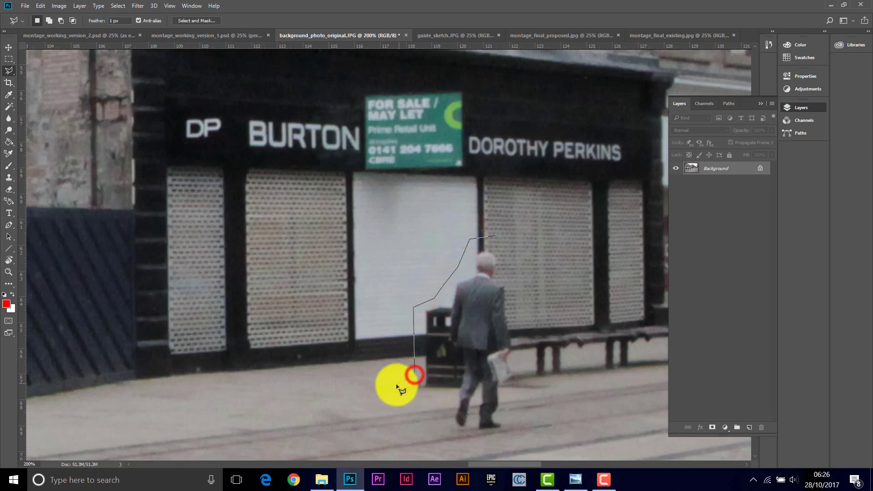
{"action": "left_click", "coordinate": [397, 385]}
{"action": "left_click", "coordinate": [399, 398]}
{"action": "left_click", "coordinate": [449, 397]}
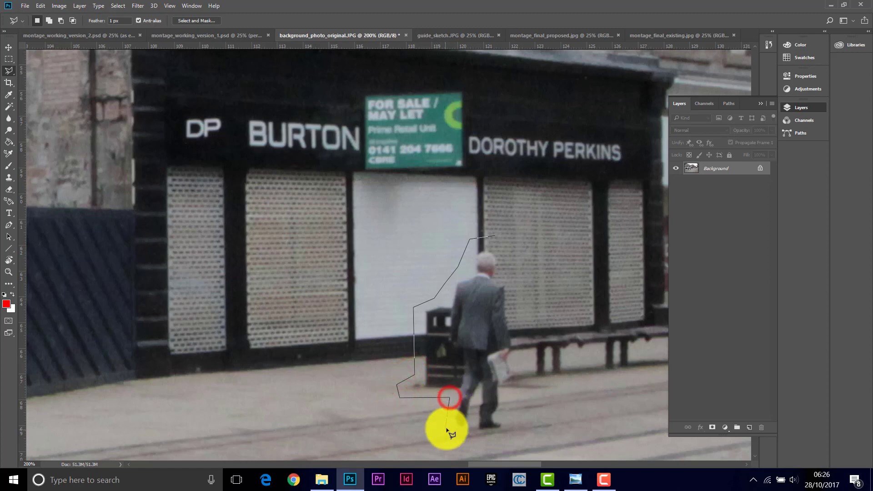
{"action": "left_click", "coordinate": [450, 429]}
{"action": "left_click", "coordinate": [473, 439]}
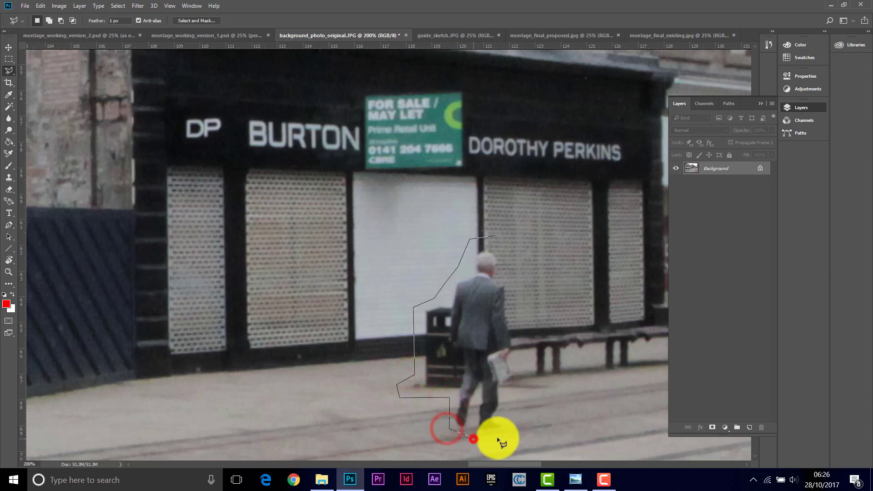
{"action": "left_click", "coordinate": [538, 430]}
{"action": "left_click", "coordinate": [538, 418]}
{"action": "left_click", "coordinate": [510, 413]}
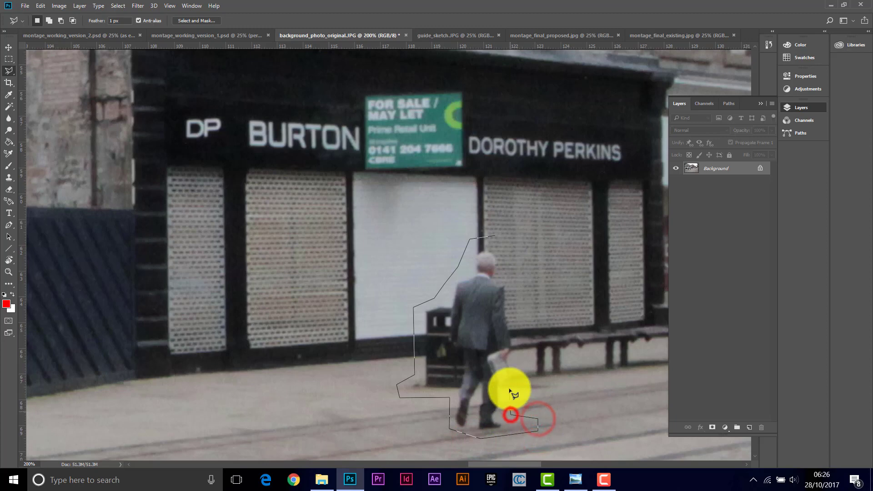
{"action": "left_click", "coordinate": [510, 388]}
{"action": "left_click", "coordinate": [517, 370]}
{"action": "left_click", "coordinate": [514, 352]}
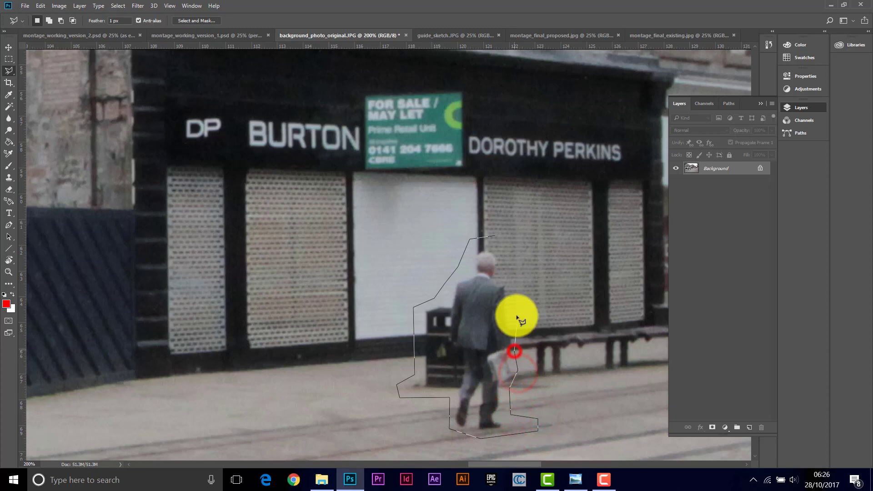
{"action": "left_click", "coordinate": [515, 317]}
{"action": "left_click", "coordinate": [515, 317]}
{"action": "left_click", "coordinate": [508, 265]}
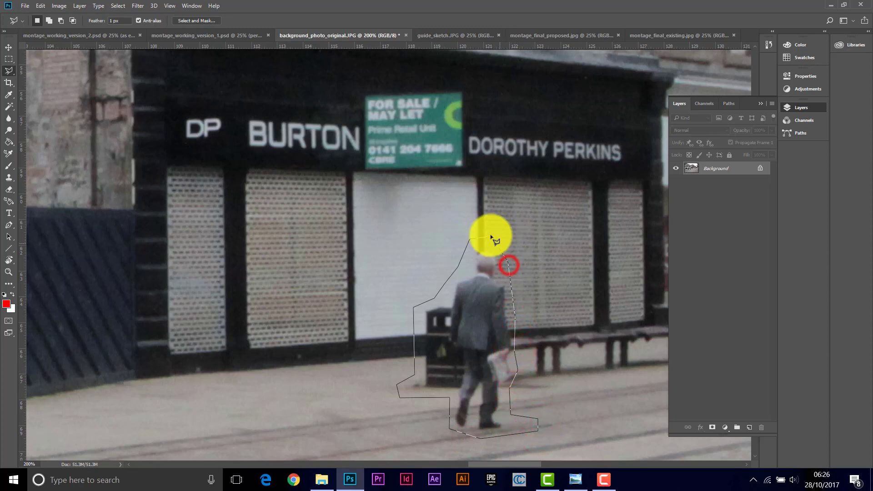
{"action": "left_click", "coordinate": [491, 235]}
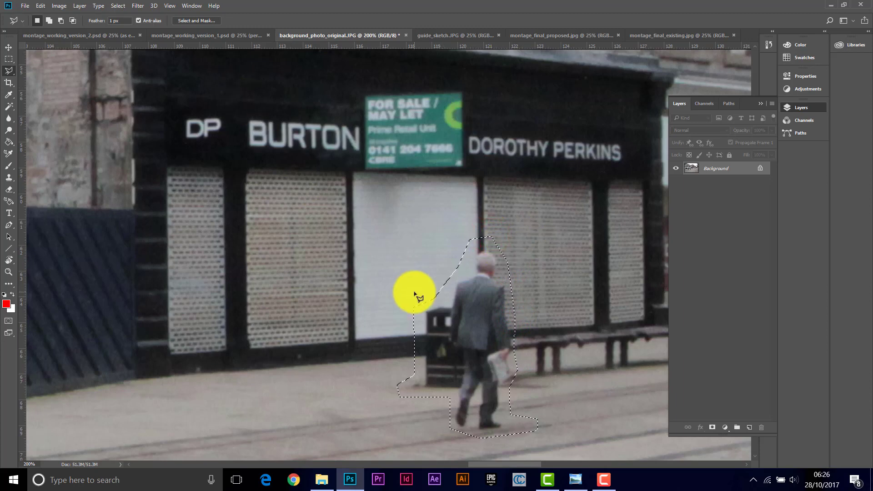
Remove the man and bin by filling the selection with Content-Aware in Normal mode at 100% opacity
{"action": "key", "text": "Delete"}
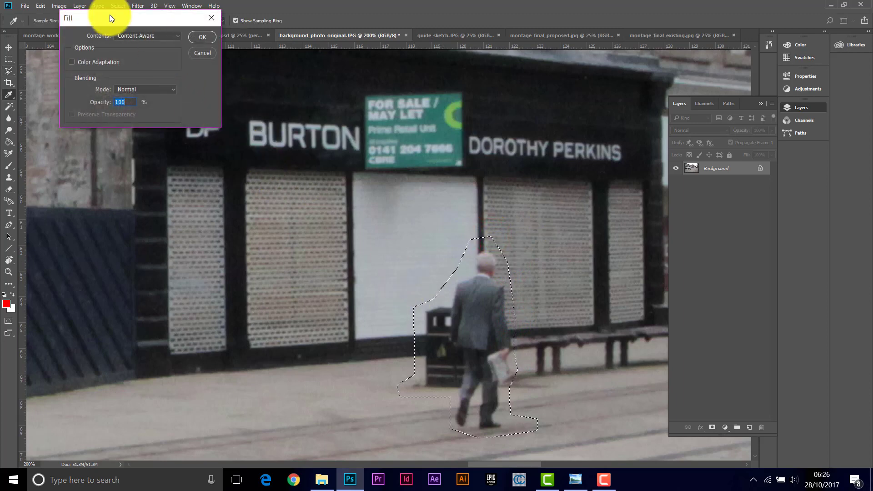
{"action": "left_click_drag", "start_coordinate": [119, 17], "coordinate": [278, 227]}
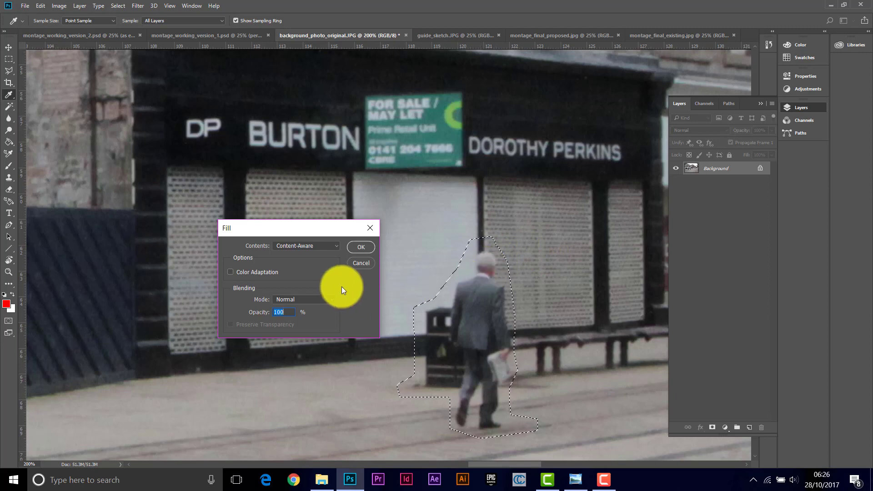
{"action": "left_click", "coordinate": [359, 249]}
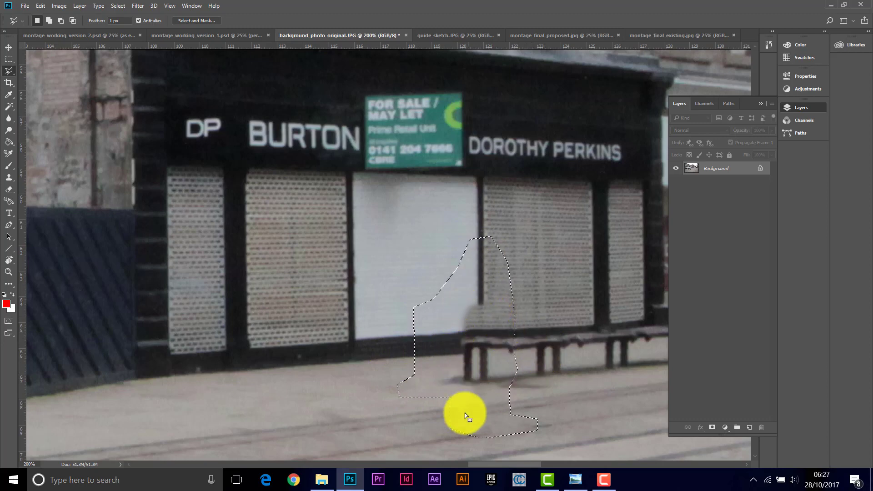
{"action": "left_click", "coordinate": [537, 430]}
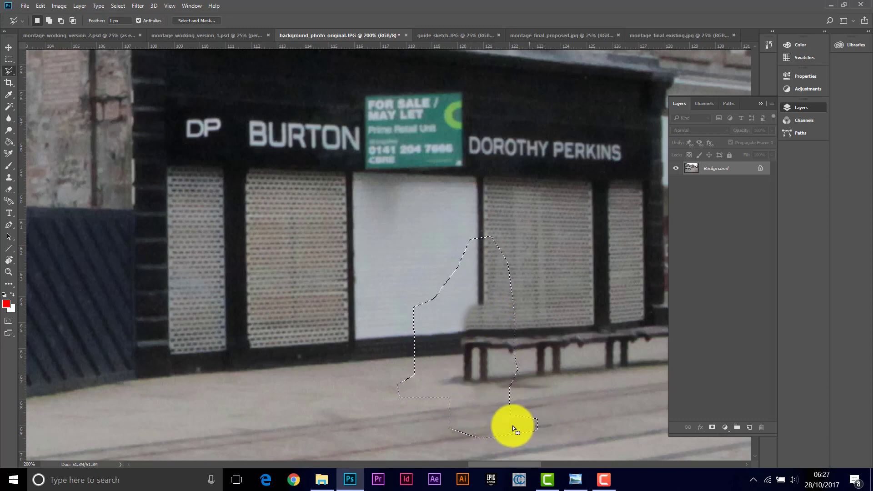
{"action": "left_click", "coordinate": [513, 409]}
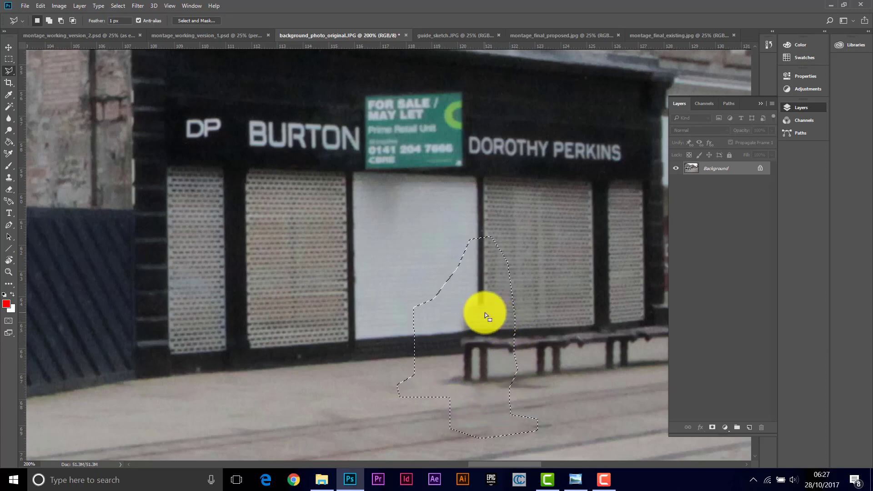
Examine the filled area in front of the shopfront, both within the whole street scene and close up around the bench end
{"action": "left_click", "coordinate": [8, 272]}
{"action": "left_click", "coordinate": [365, 286], "text": "alt"}
{"action": "left_click", "coordinate": [364, 285], "text": "alt"}
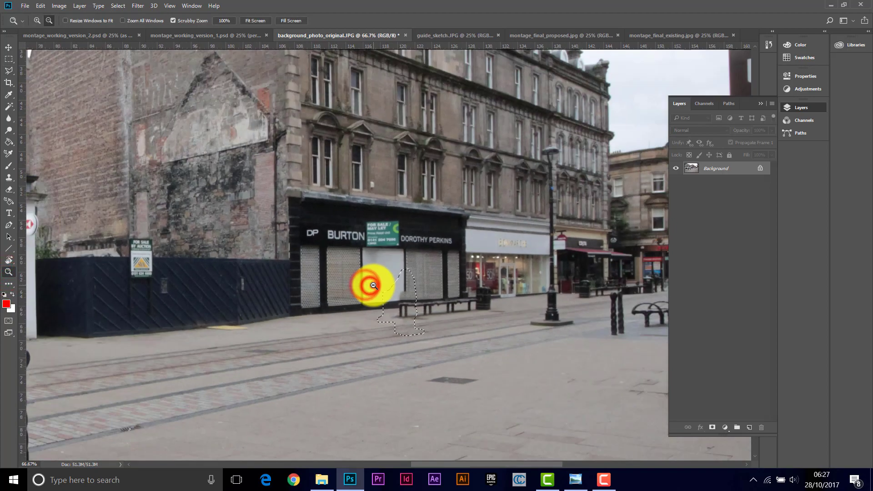
{"action": "left_click", "coordinate": [373, 285], "text": "alt"}
{"action": "left_click", "coordinate": [374, 286], "text": "alt"}
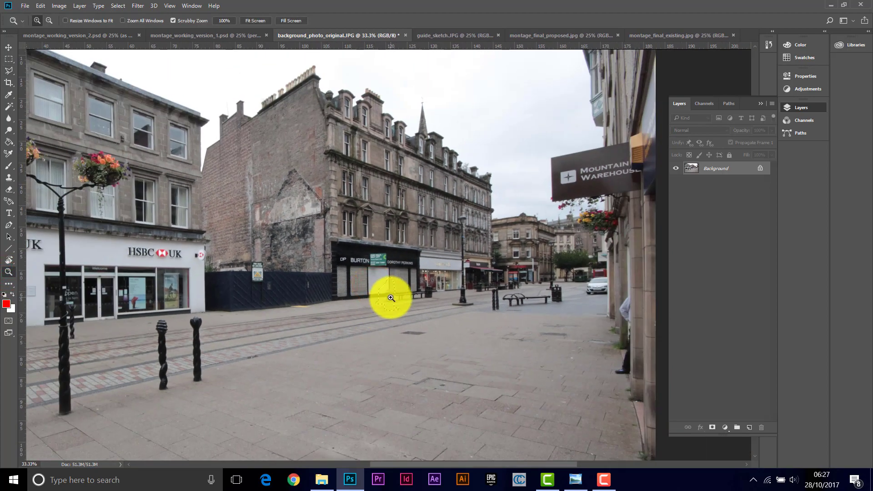
{"action": "left_click", "coordinate": [390, 296]}
{"action": "left_click", "coordinate": [390, 294]}
{"action": "left_click", "coordinate": [389, 290]}
{"action": "left_click", "coordinate": [388, 285]}
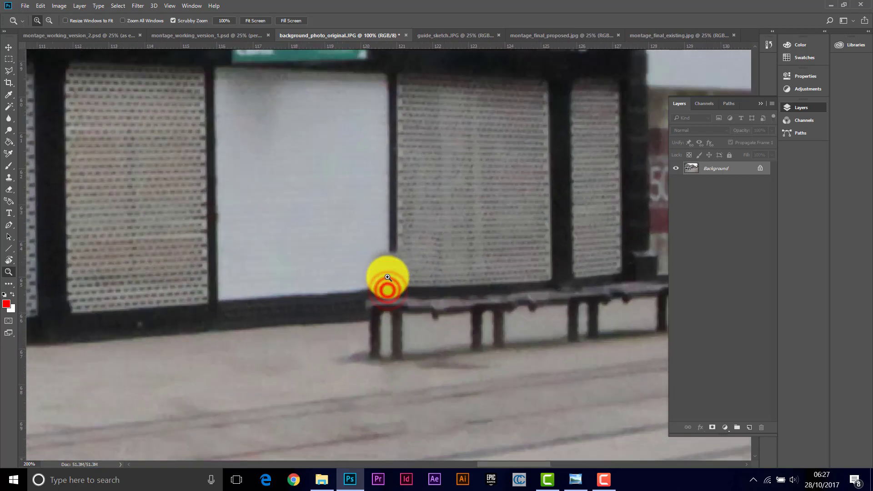
{"action": "left_click", "coordinate": [387, 290]}
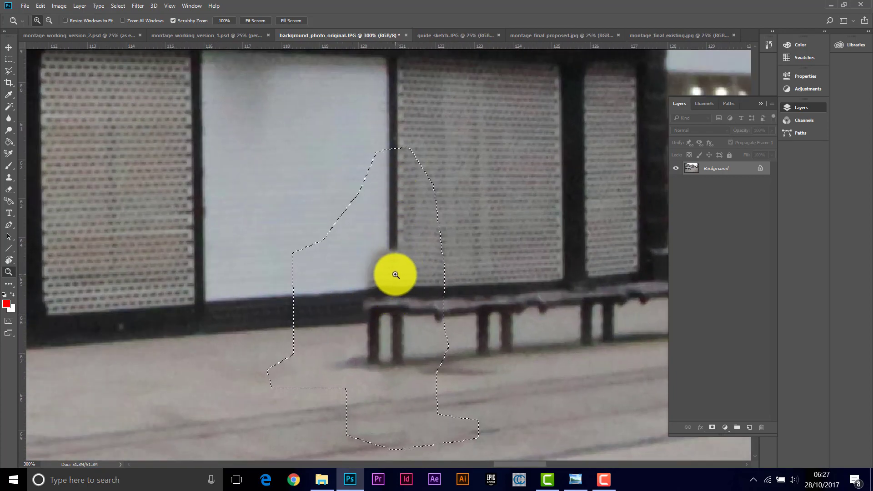
Deselect the filled area and set the Clone Stamp brush size to 15 px
{"action": "left_click", "coordinate": [118, 5]}
{"action": "left_click", "coordinate": [131, 28]}
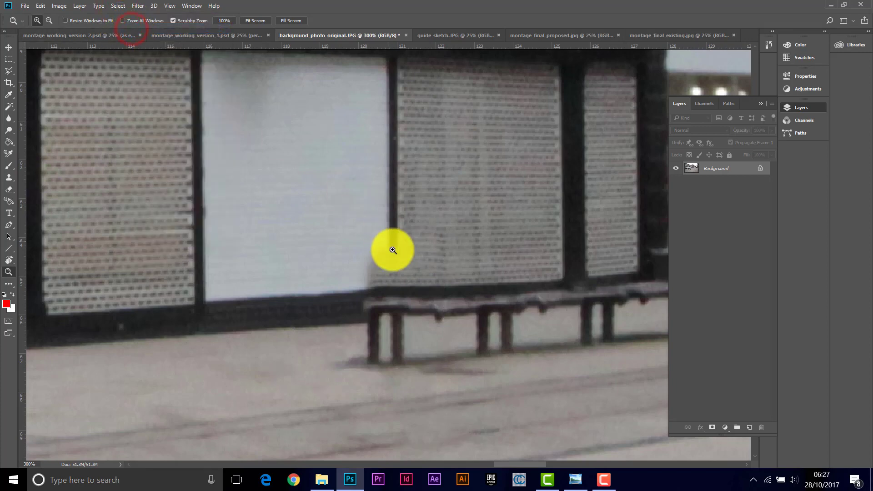
{"action": "left_click", "coordinate": [9, 177]}
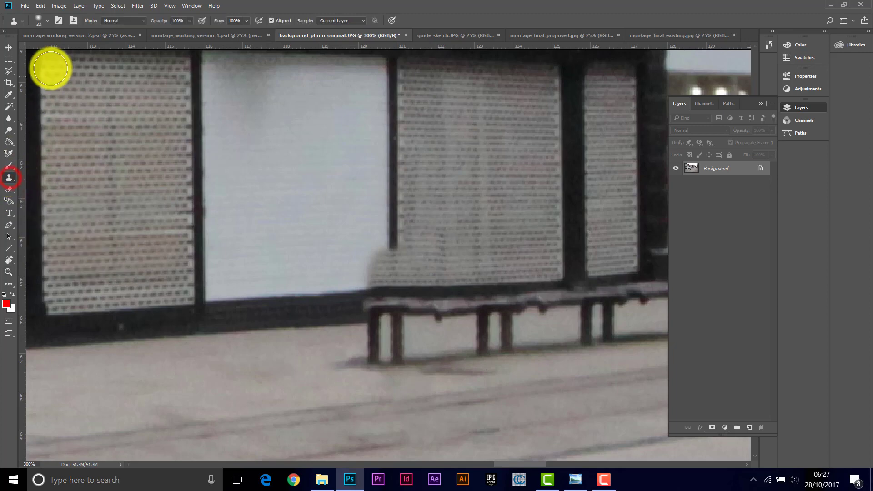
{"action": "left_click", "coordinate": [48, 23]}
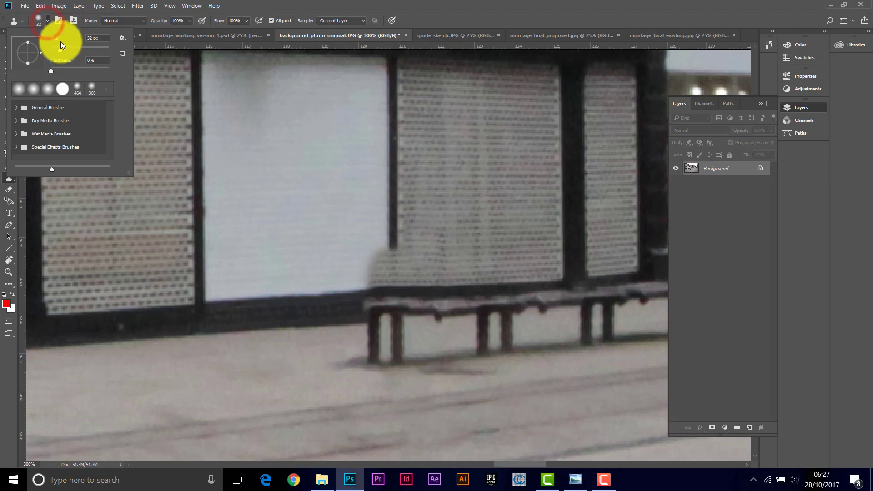
{"action": "left_click_drag", "start_coordinate": [59, 50], "coordinate": [57, 54]}
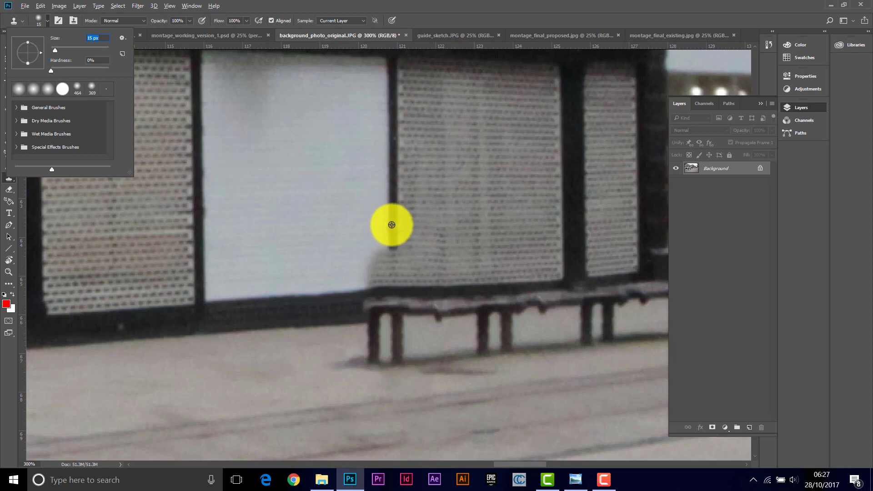
Clone the dark post down to the bench and the white shutter's lower corner over the grey smudge left by the fill
{"action": "left_click", "coordinate": [393, 221]}
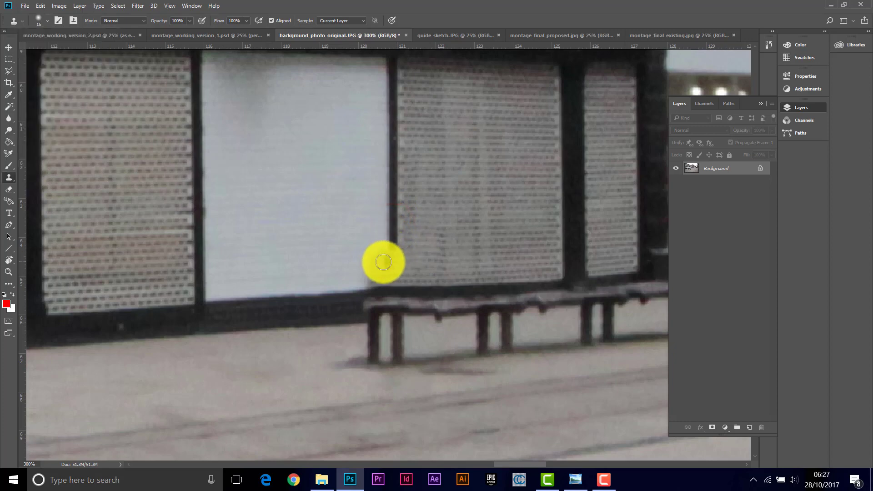
{"action": "left_click_drag", "start_coordinate": [377, 252], "coordinate": [381, 255]}
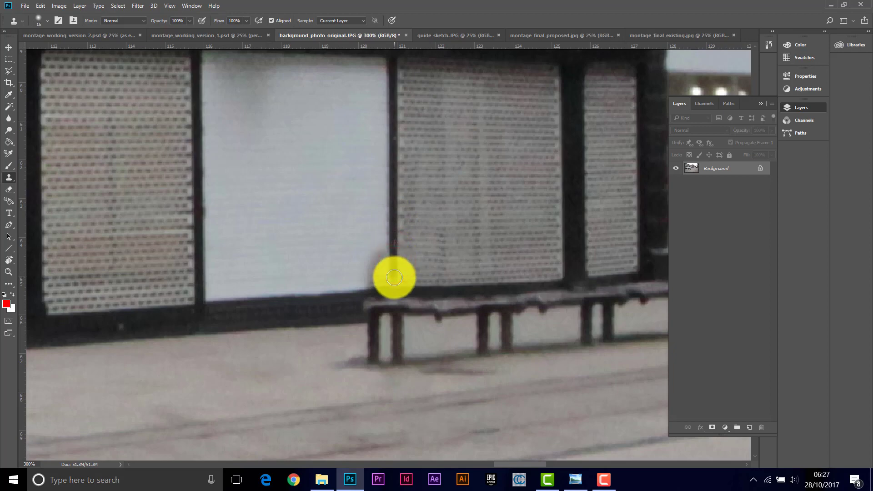
{"action": "mouse_move", "coordinate": [395, 281]}
{"action": "left_mouse_down"}
{"action": "mouse_move", "coordinate": [393, 245]}
{"action": "mouse_move", "coordinate": [328, 262]}
{"action": "mouse_move", "coordinate": [381, 234]}
{"action": "mouse_move", "coordinate": [384, 270]}
{"action": "mouse_move", "coordinate": [372, 243]}
{"action": "mouse_move", "coordinate": [371, 274]}
{"action": "mouse_move", "coordinate": [372, 259]}
{"action": "mouse_move", "coordinate": [369, 272]}
{"action": "mouse_move", "coordinate": [326, 285]}
{"action": "mouse_move", "coordinate": [386, 279]}
{"action": "left_mouse_up"}
{"action": "left_click", "coordinate": [371, 265]}
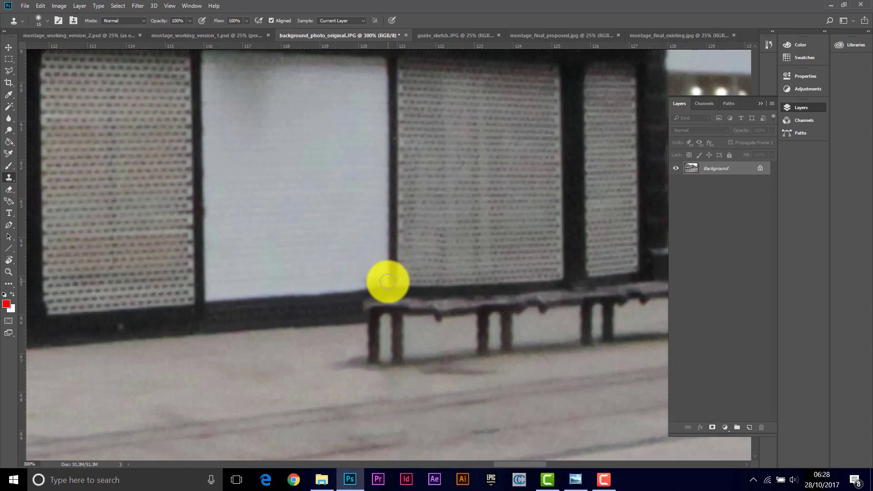
{"action": "left_click", "coordinate": [338, 293], "text": "alt"}
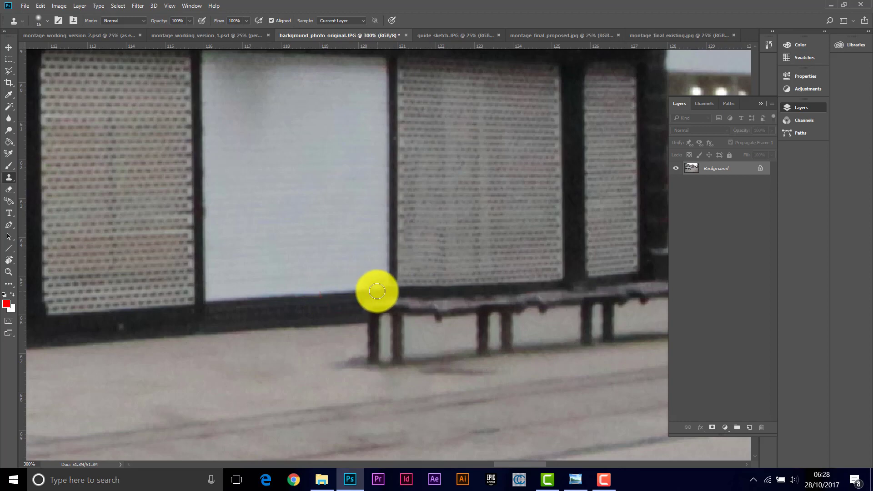
Clone over the rough patches around the post base, dark sill and perforated shutter's lower edge above the bench's near end
{"action": "left_click_drag", "start_coordinate": [374, 291], "coordinate": [387, 291]}
{"action": "left_click", "coordinate": [383, 285]}
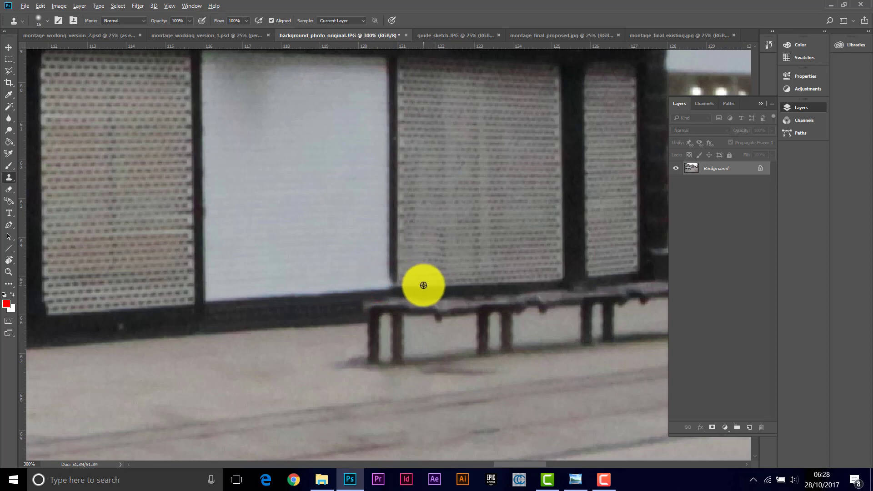
{"action": "left_click", "coordinate": [392, 259], "text": "alt"}
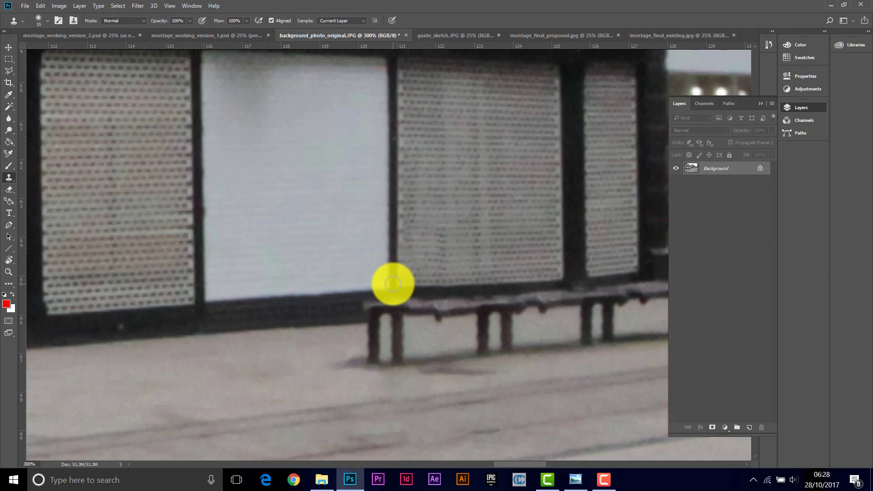
{"action": "mouse_move", "coordinate": [393, 284]}
{"action": "left_mouse_down"}
{"action": "mouse_move", "coordinate": [419, 255]}
{"action": "mouse_move", "coordinate": [370, 278]}
{"action": "left_mouse_up"}
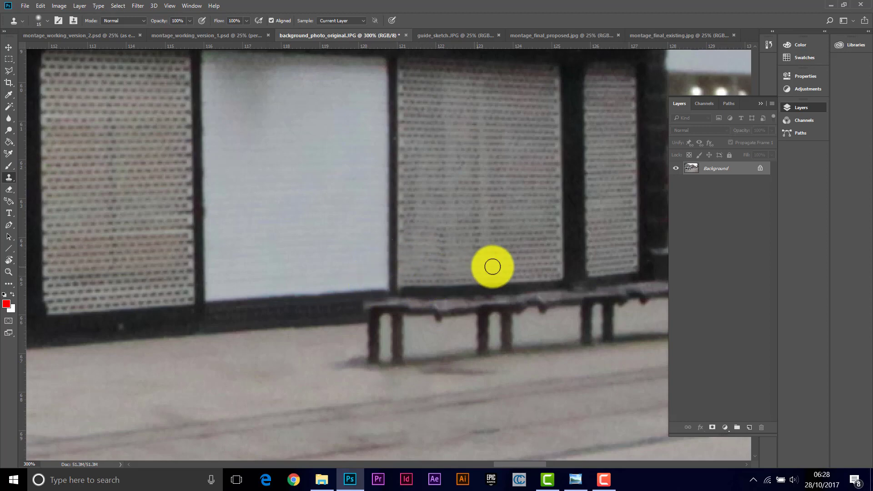
{"action": "left_click", "coordinate": [457, 286], "text": "alt"}
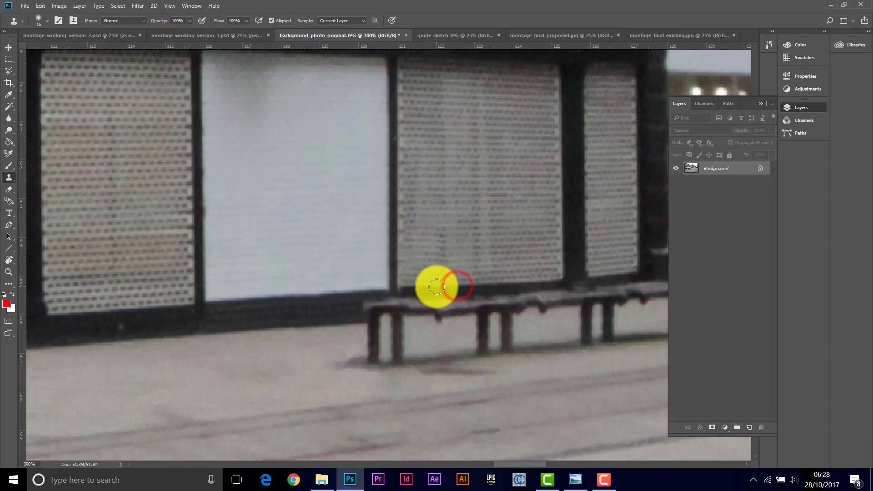
{"action": "left_click_drag", "start_coordinate": [434, 286], "coordinate": [396, 285]}
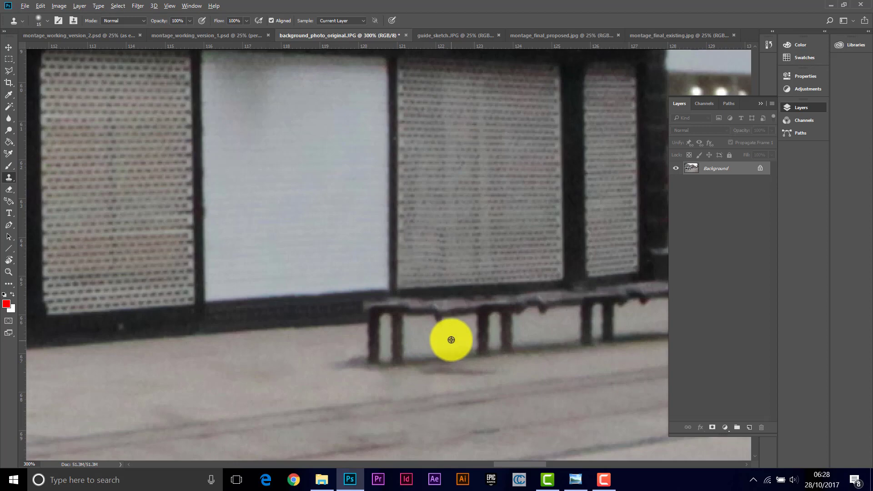
Clone clean paving over the dark mark on the ground just in front of the bench legs
{"action": "left_click", "coordinate": [451, 340], "text": "alt"}
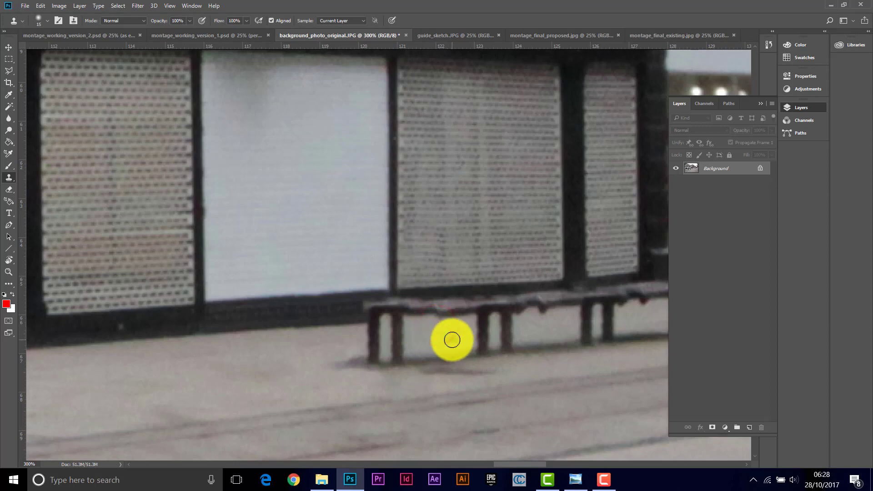
{"action": "mouse_move", "coordinate": [522, 366]}
{"action": "left_mouse_down"}
{"action": "mouse_move", "coordinate": [463, 373]}
{"action": "mouse_move", "coordinate": [536, 366]}
{"action": "mouse_move", "coordinate": [406, 382]}
{"action": "mouse_move", "coordinate": [466, 372]}
{"action": "mouse_move", "coordinate": [448, 366]}
{"action": "mouse_move", "coordinate": [523, 367]}
{"action": "left_mouse_up"}
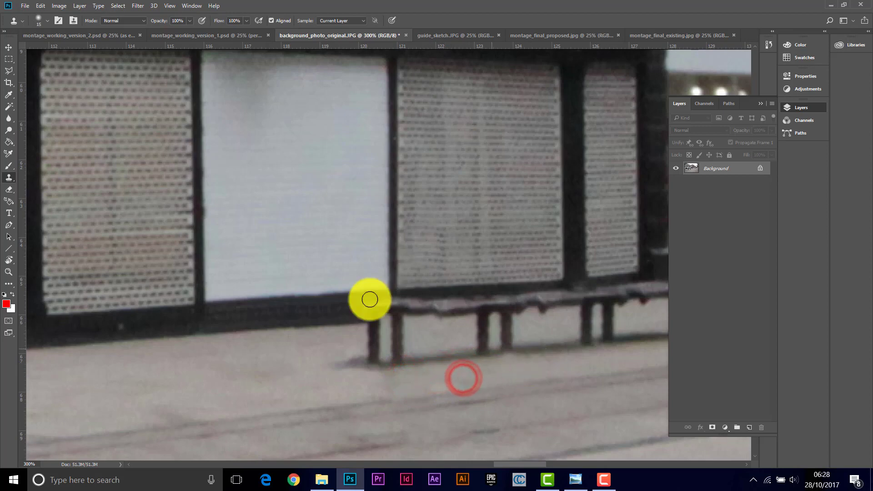
{"action": "left_click", "coordinate": [192, 21]}
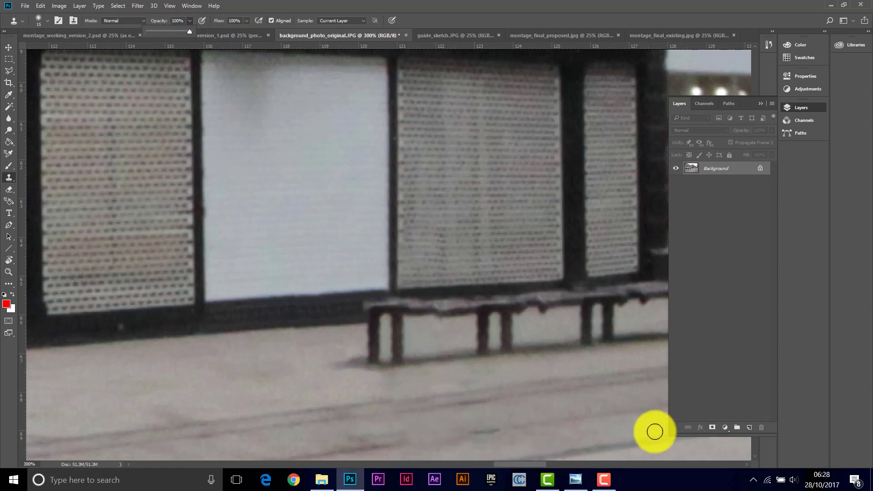
Clone the thin reddish paving line across its broken stretch in front of the bench so it runs on continuously
{"action": "scroll", "coordinate": [624, 414], "scroll_direction": "down", "scroll_amount": 3}
{"action": "scroll", "coordinate": [545, 395], "scroll_direction": "down", "scroll_amount": 1}
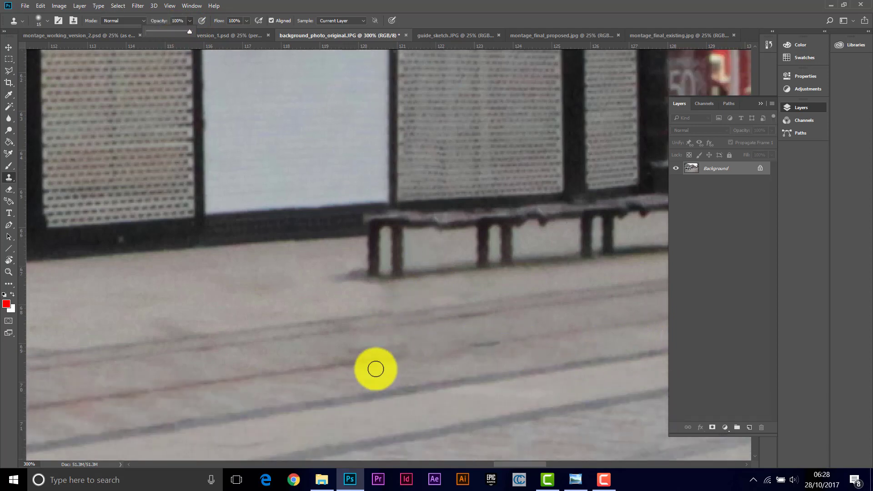
{"action": "left_click", "coordinate": [303, 369], "text": "alt"}
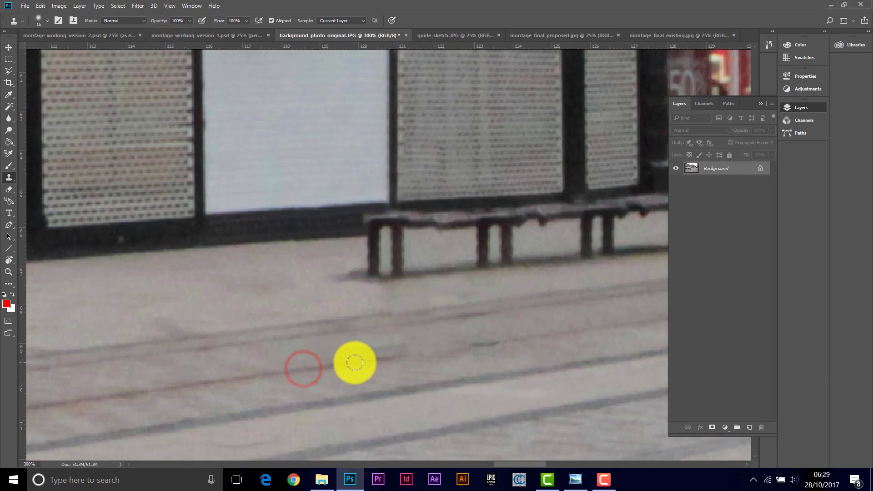
{"action": "left_click_drag", "start_coordinate": [347, 361], "coordinate": [400, 352]}
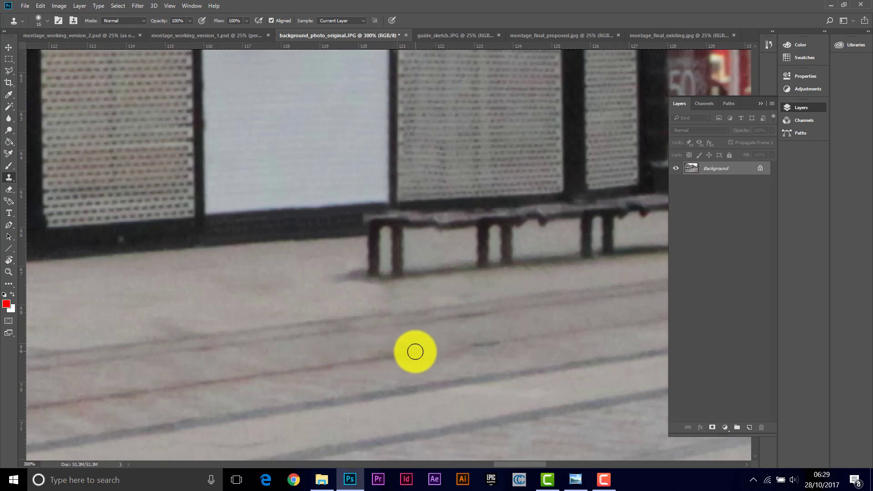
{"action": "left_click", "coordinate": [417, 349]}
{"action": "left_click", "coordinate": [439, 351]}
{"action": "left_click", "coordinate": [455, 348]}
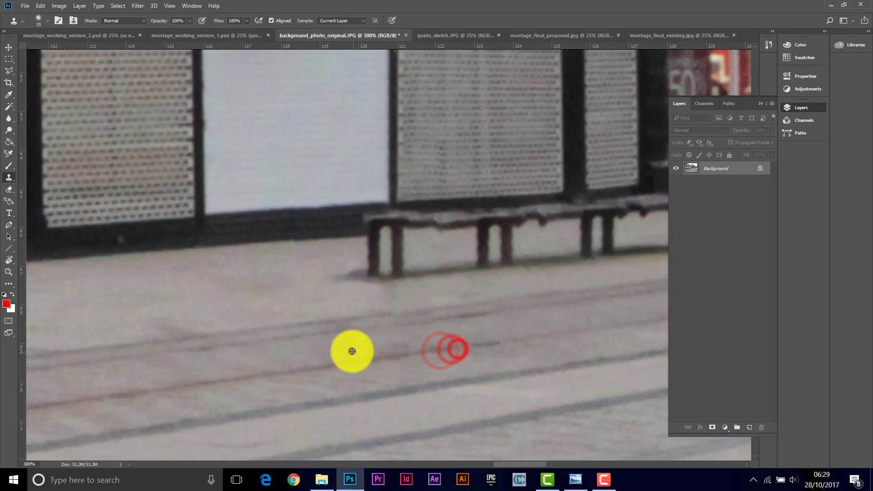
Clone plain paving over the grey smudge just above the repaired reddish line
{"action": "left_click", "coordinate": [304, 359]}
{"action": "left_click", "coordinate": [325, 358]}
{"action": "left_click", "coordinate": [382, 349]}
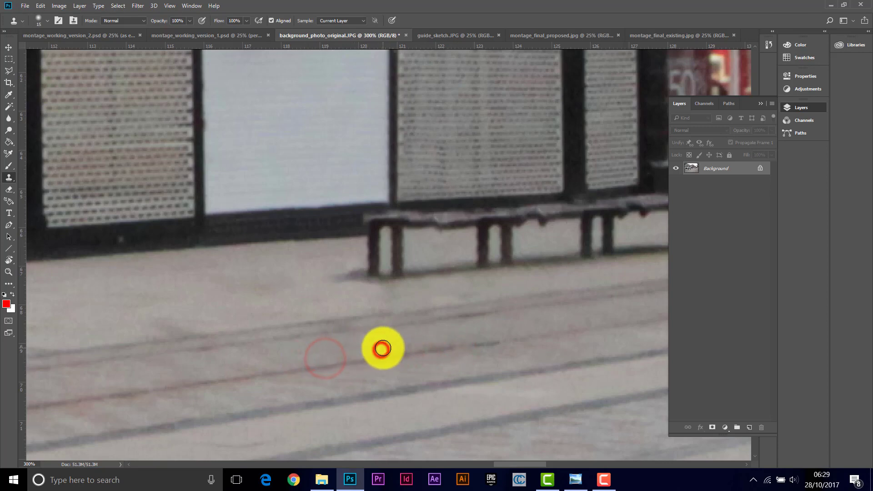
{"action": "left_click", "coordinate": [398, 345]}
{"action": "left_click", "coordinate": [382, 347]}
{"action": "left_click", "coordinate": [410, 345]}
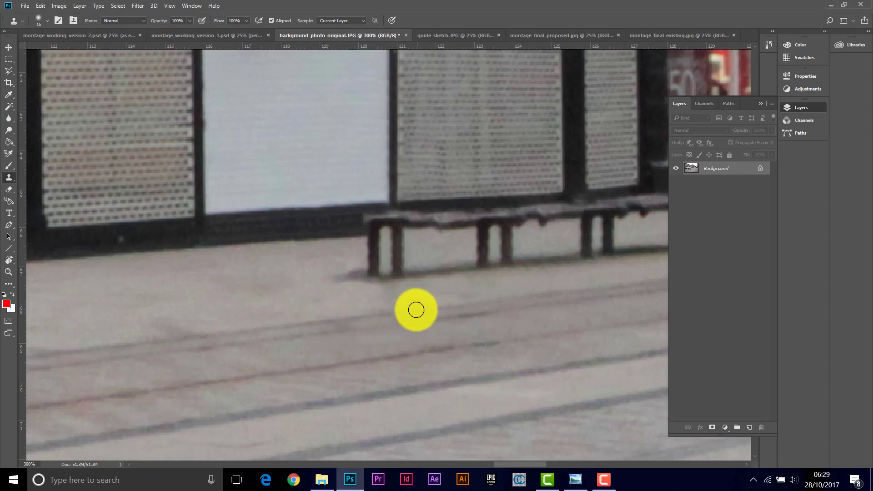
Clone the two parallel paving joint lines below the bench across their faded gap
{"action": "left_click", "coordinate": [455, 307], "text": "alt"}
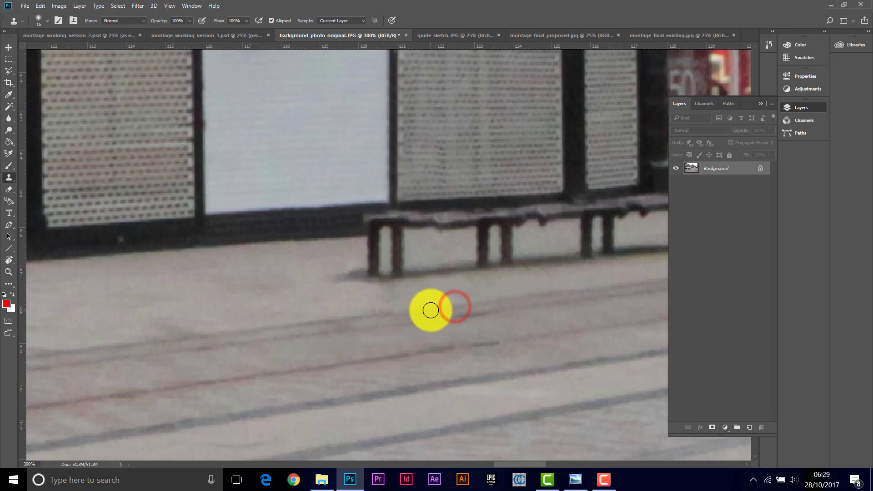
{"action": "left_click", "coordinate": [427, 311]}
{"action": "left_click", "coordinate": [395, 312]}
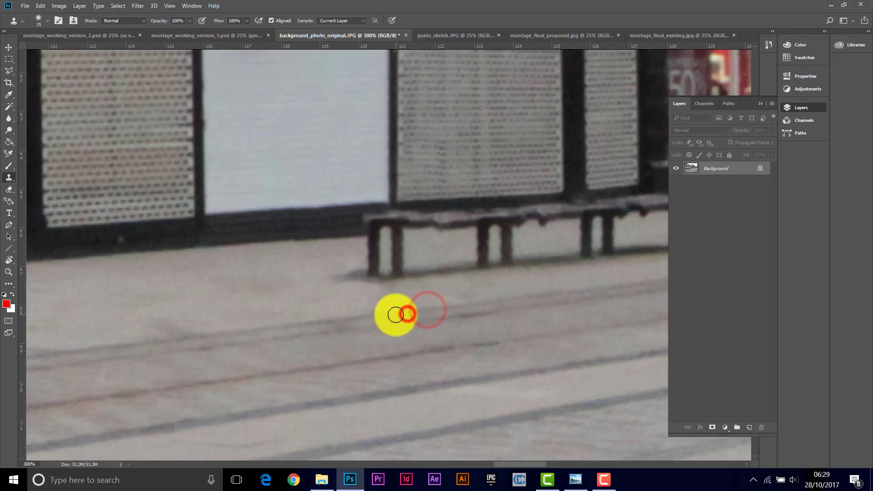
{"action": "left_click", "coordinate": [466, 316], "text": "alt"}
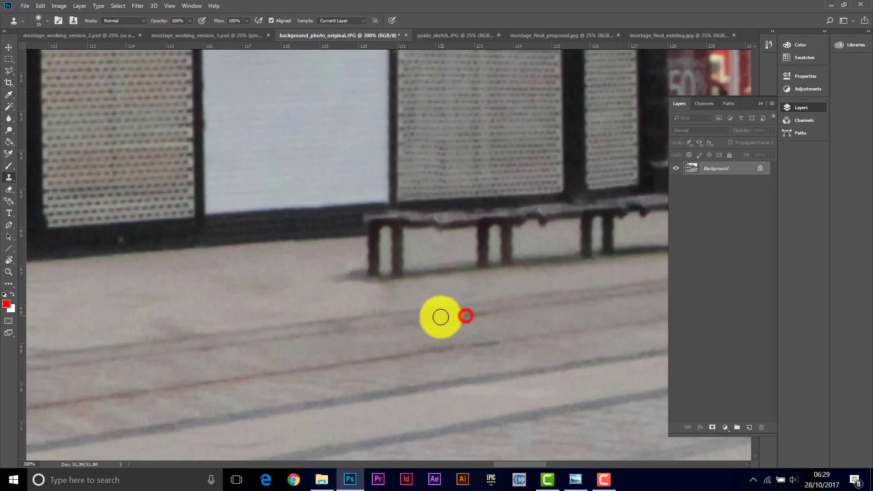
{"action": "left_click", "coordinate": [432, 319]}
{"action": "left_click", "coordinate": [410, 323]}
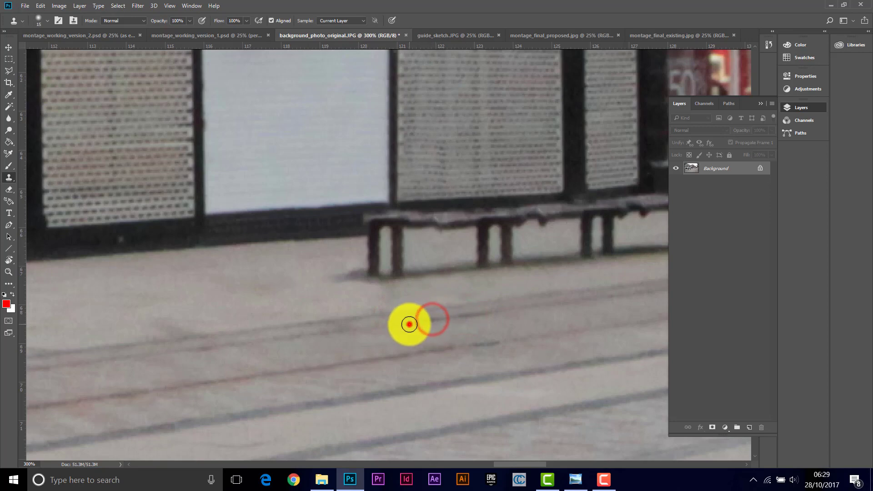
{"action": "left_click", "coordinate": [400, 325]}
{"action": "left_click_drag", "start_coordinate": [387, 326], "coordinate": [370, 329]}
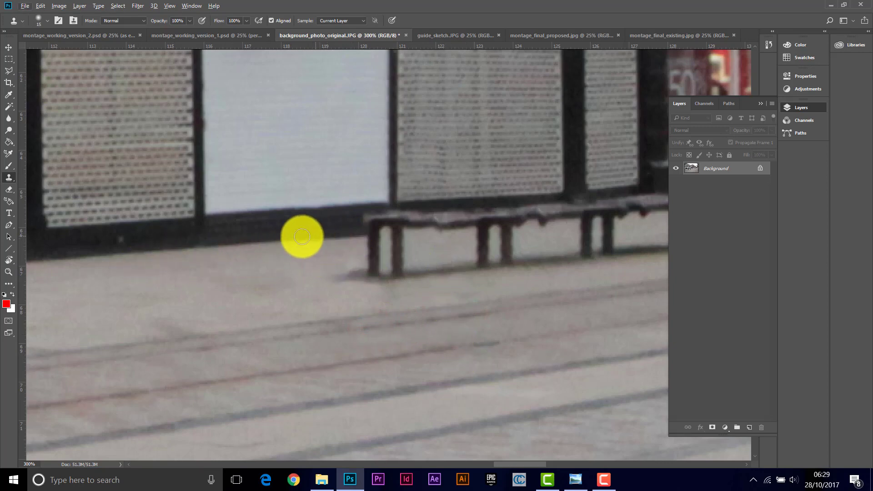
Clone the straight lower edge of the dark shopfront base along the pavement up to the bench
{"action": "left_click", "coordinate": [253, 242], "text": "alt"}
{"action": "left_click_drag", "start_coordinate": [300, 237], "coordinate": [357, 236]}
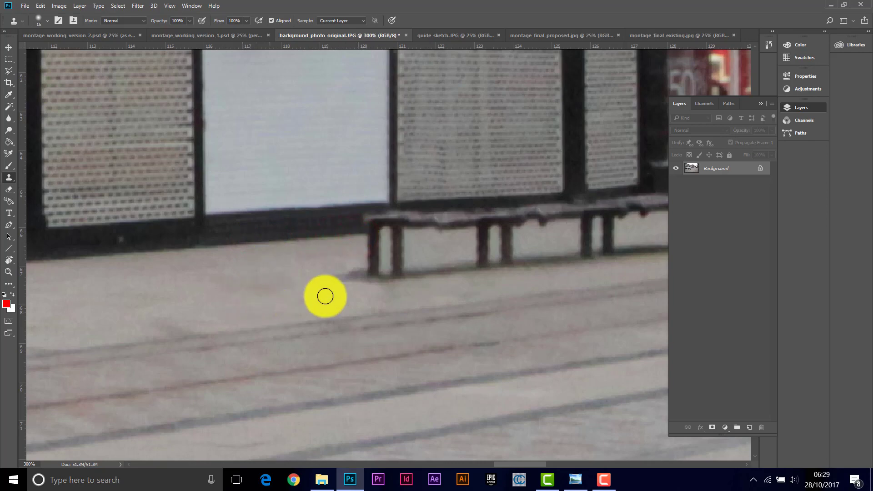
Bring the green FOR SALE / MAY LET sign on the shop fascia into close view and activate the Polygonal Lasso tool
{"action": "left_click", "coordinate": [8, 272]}
{"action": "left_click", "coordinate": [444, 218], "text": "alt"}
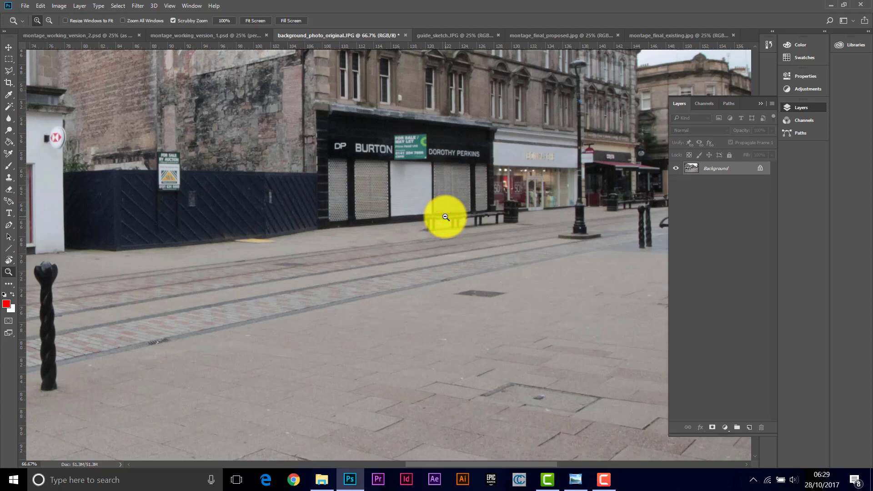
{"action": "left_click", "coordinate": [427, 135]}
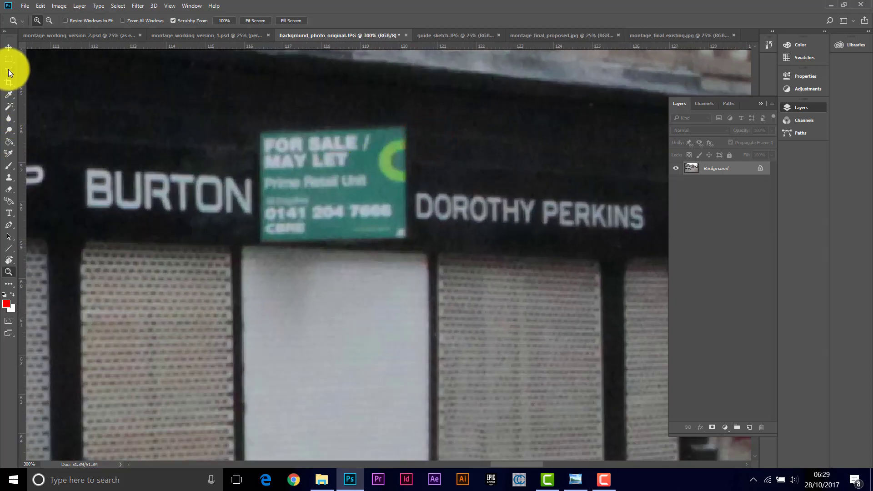
{"action": "left_click", "coordinate": [8, 71]}
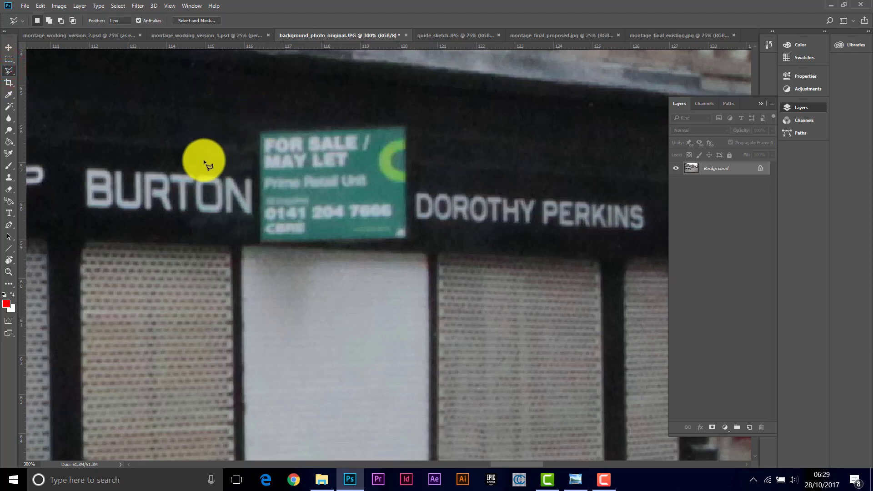
{"action": "left_click", "coordinate": [165, 168]}
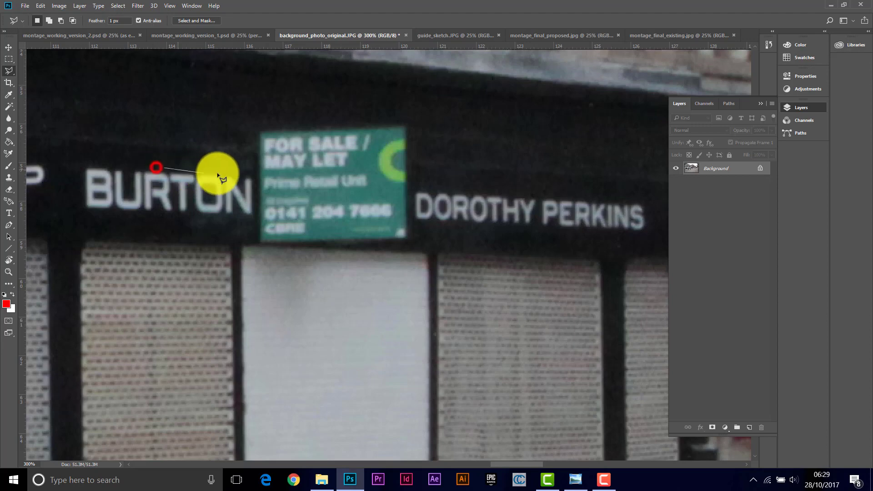
{"action": "left_click", "coordinate": [256, 174]}
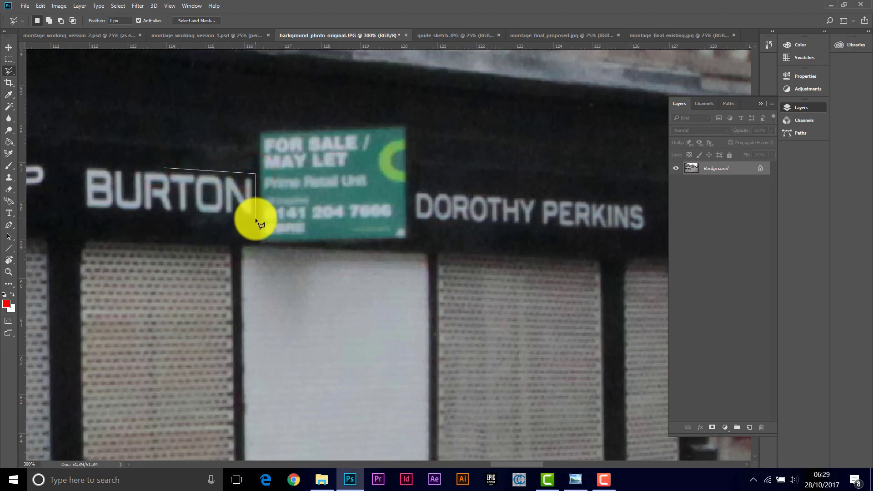
{"action": "left_click", "coordinate": [254, 217]}
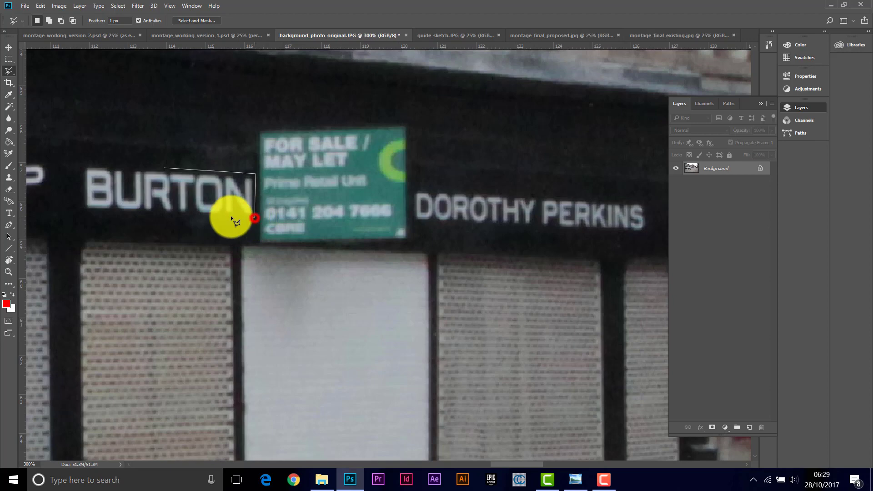
{"action": "left_click", "coordinate": [176, 215]}
{"action": "key", "text": "Escape"}
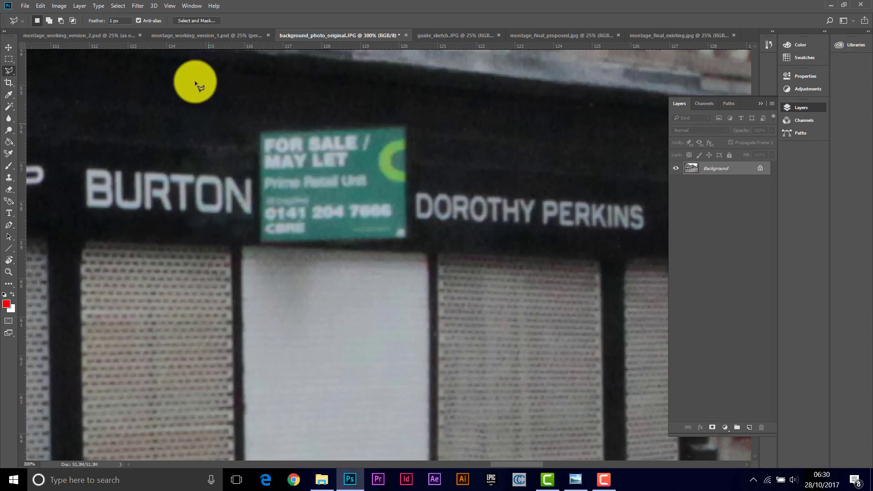
With a 2 px feather, select the green sign and nearby black fascia in a polygonal outline that skirts the BURTON lettering
{"action": "left_click", "coordinate": [113, 21]}
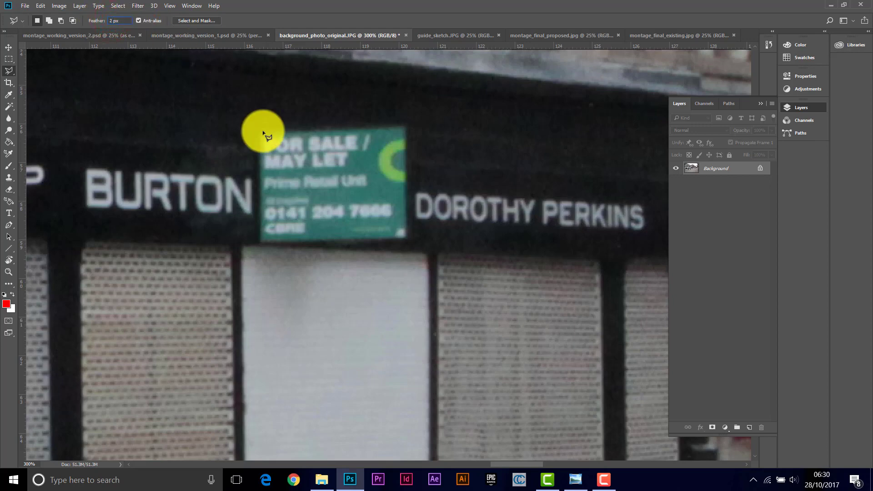
{"action": "left_click", "coordinate": [202, 117]}
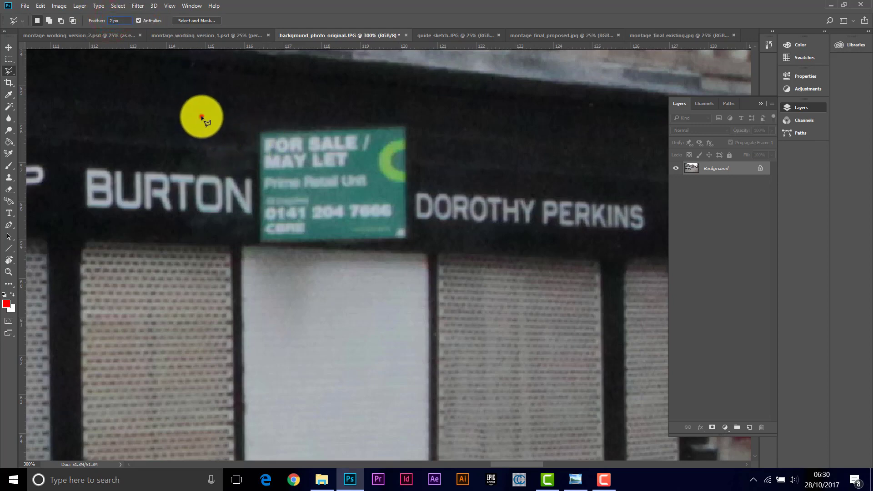
{"action": "left_click", "coordinate": [167, 143]}
{"action": "left_click", "coordinate": [172, 167]}
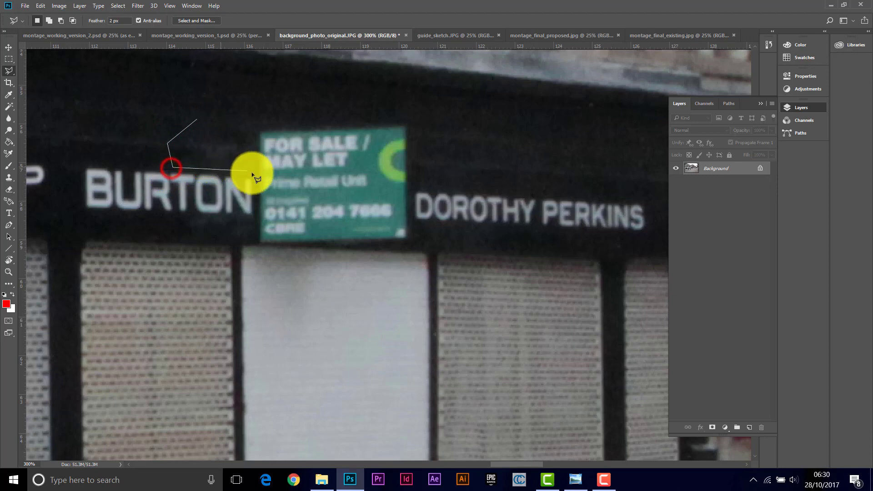
{"action": "left_click", "coordinate": [257, 173]}
{"action": "left_click", "coordinate": [257, 218]}
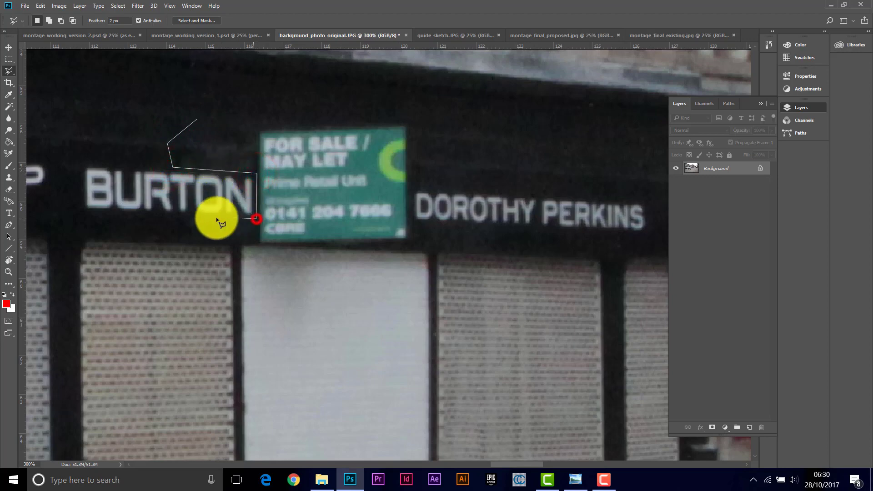
{"action": "left_click", "coordinate": [178, 215]}
{"action": "left_click", "coordinate": [178, 239]}
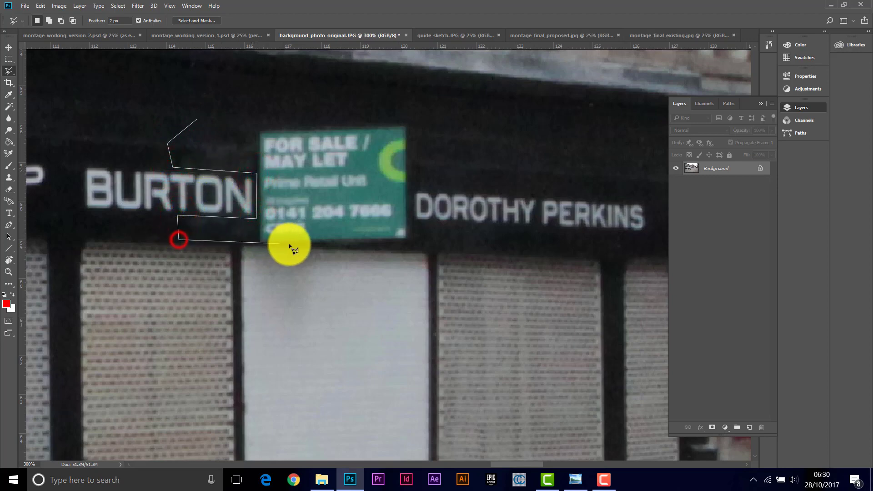
{"action": "left_click", "coordinate": [243, 246]}
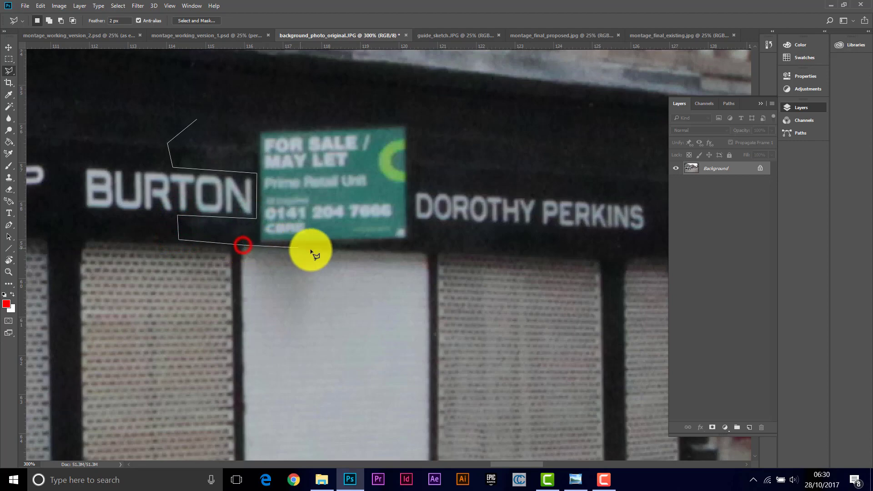
{"action": "left_click", "coordinate": [413, 250]}
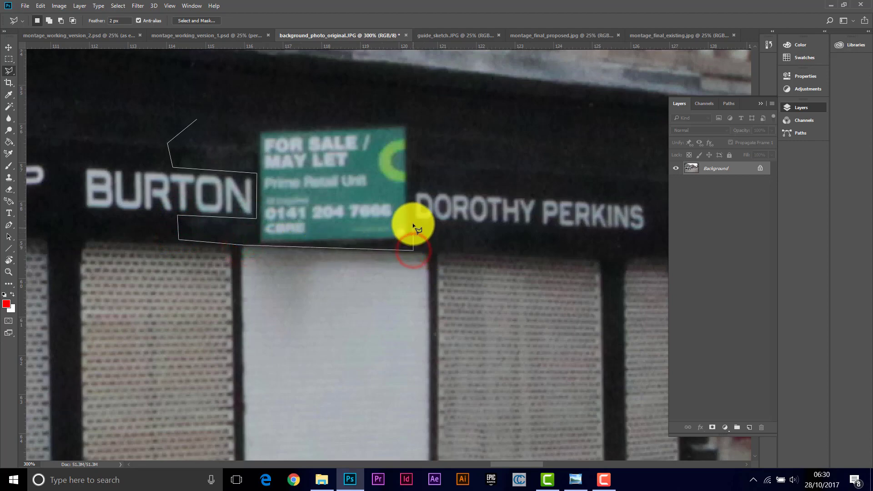
{"action": "left_click", "coordinate": [413, 224]}
{"action": "left_click", "coordinate": [412, 113]}
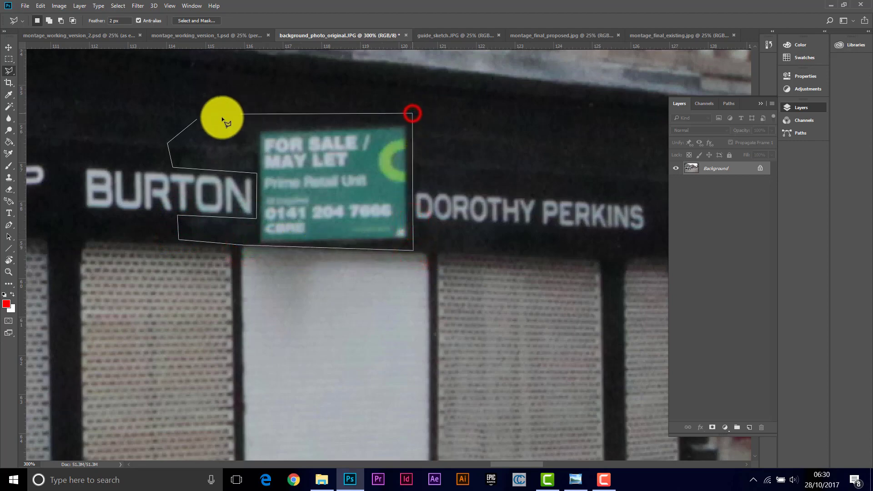
{"action": "left_click", "coordinate": [204, 118]}
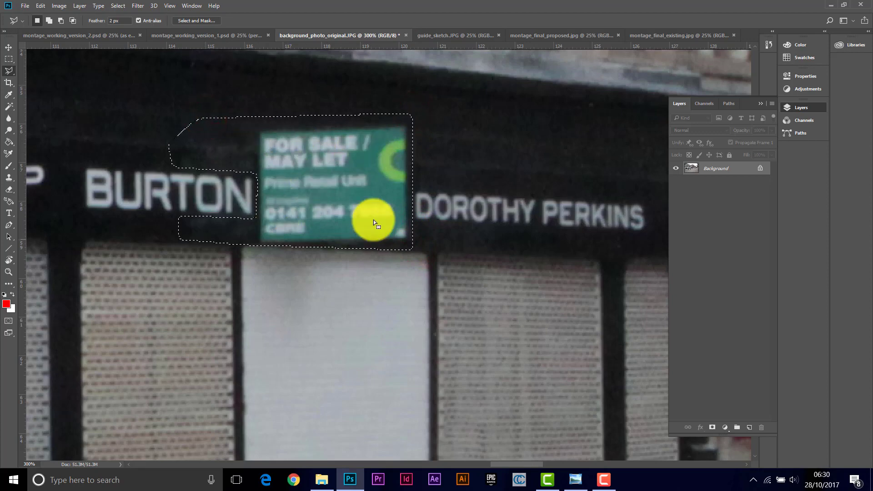
Clone plain black fascia over the upper part of the green sign using a soft 32 px Clone Stamp brush
{"action": "left_click", "coordinate": [8, 177]}
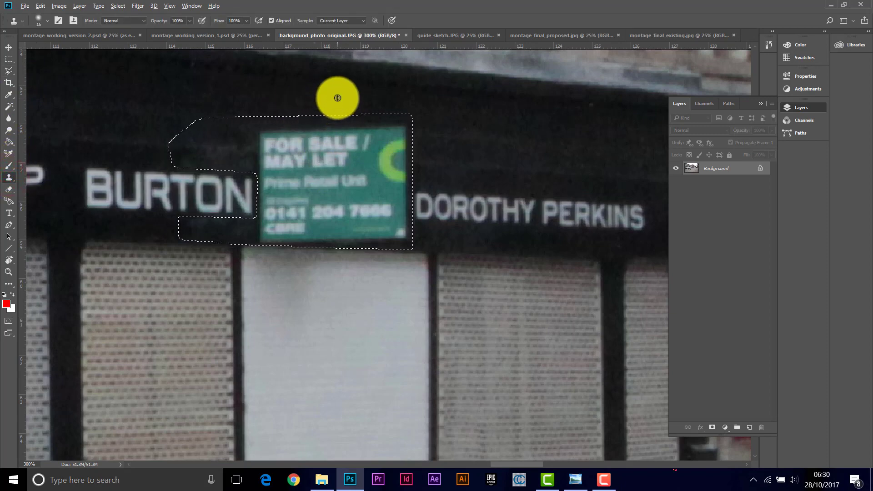
{"action": "left_click", "coordinate": [47, 21]}
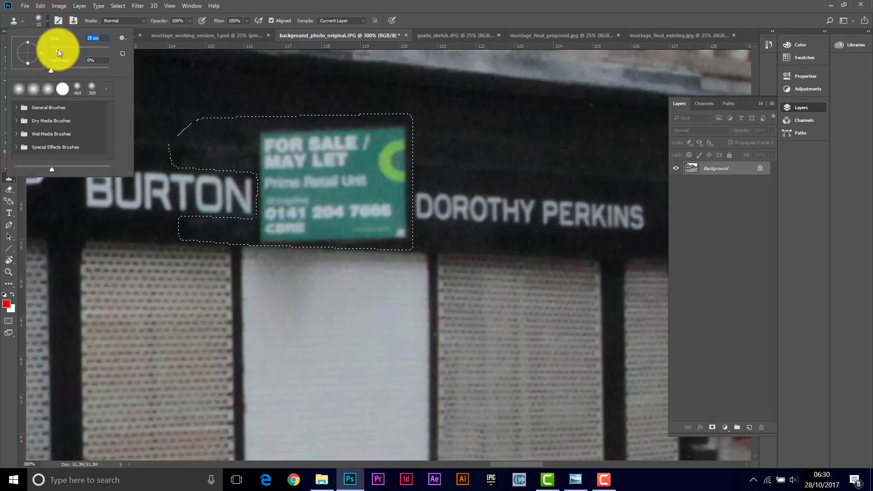
{"action": "left_click_drag", "start_coordinate": [59, 49], "coordinate": [60, 48]}
{"action": "left_click", "coordinate": [211, 125]}
{"action": "left_click_drag", "start_coordinate": [248, 130], "coordinate": [302, 131]}
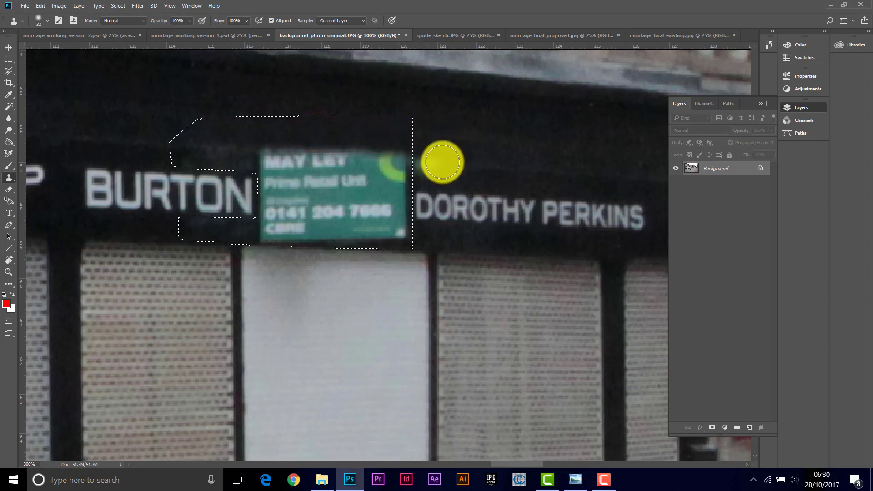
Clone black fascia over the rest of the green sign down to the lower edge of the selection
{"action": "left_click", "coordinate": [469, 165], "text": "alt"}
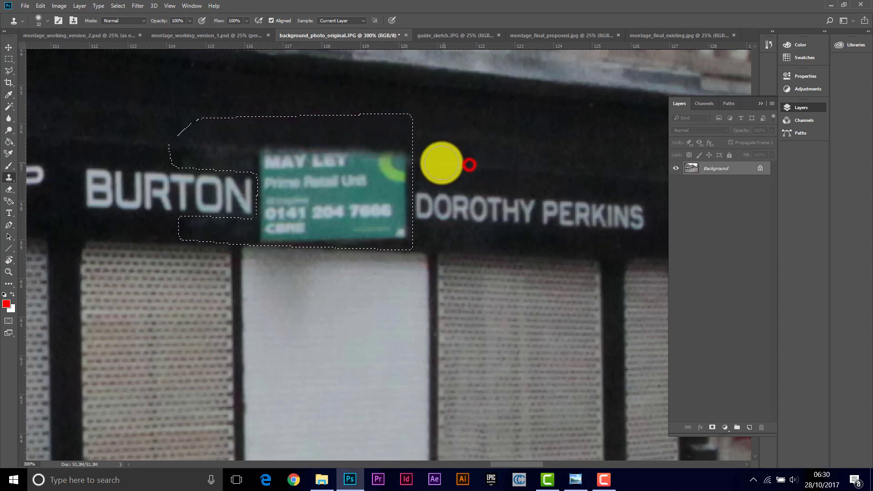
{"action": "mouse_move", "coordinate": [378, 158]}
{"action": "left_mouse_down"}
{"action": "mouse_move", "coordinate": [336, 162]}
{"action": "mouse_move", "coordinate": [373, 161]}
{"action": "mouse_move", "coordinate": [335, 154]}
{"action": "mouse_move", "coordinate": [364, 152]}
{"action": "mouse_move", "coordinate": [261, 147]}
{"action": "left_mouse_up"}
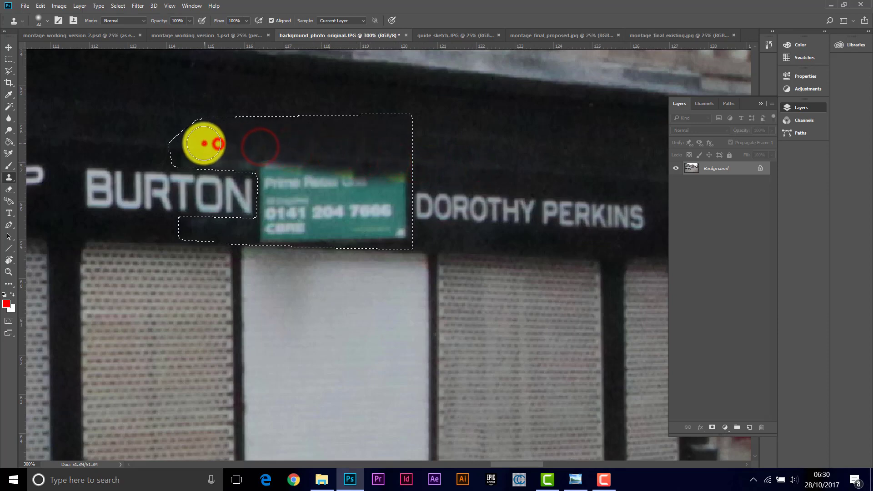
{"action": "left_click", "coordinate": [126, 143], "text": "alt"}
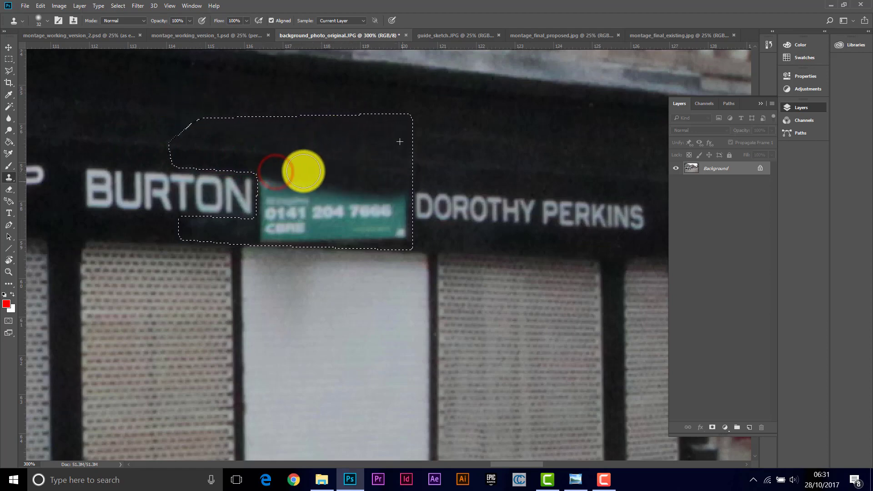
{"action": "left_click", "coordinate": [334, 141], "text": "alt"}
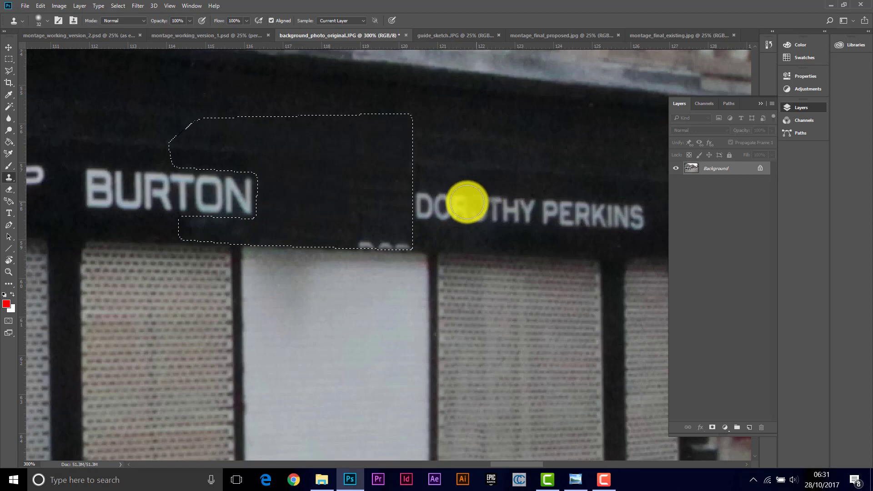
Clone black fascia over the stray letter fragments along the selection's lower edge and deselect
{"action": "left_click", "coordinate": [381, 204], "text": "alt"}
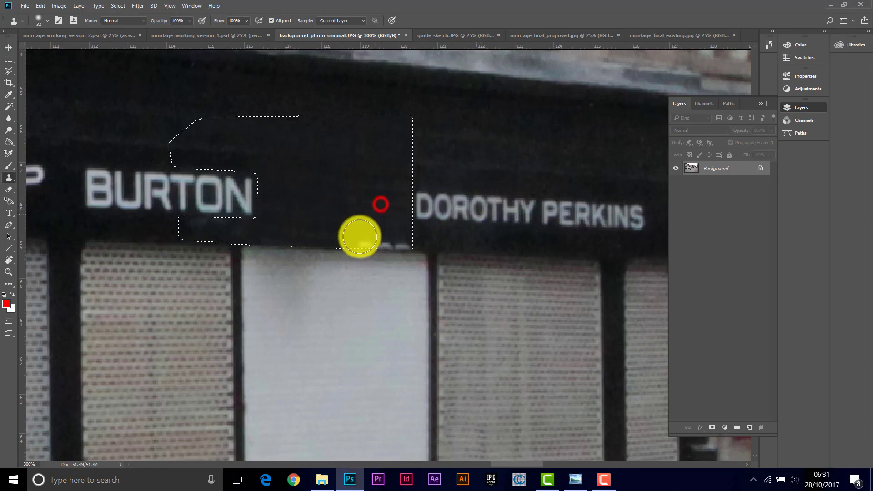
{"action": "left_click_drag", "start_coordinate": [314, 235], "coordinate": [371, 241]}
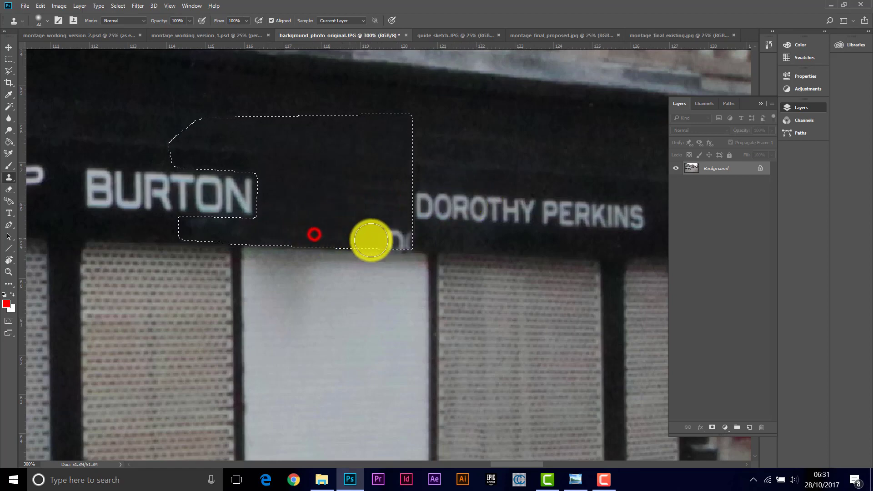
{"action": "left_click", "coordinate": [302, 193], "text": "alt"}
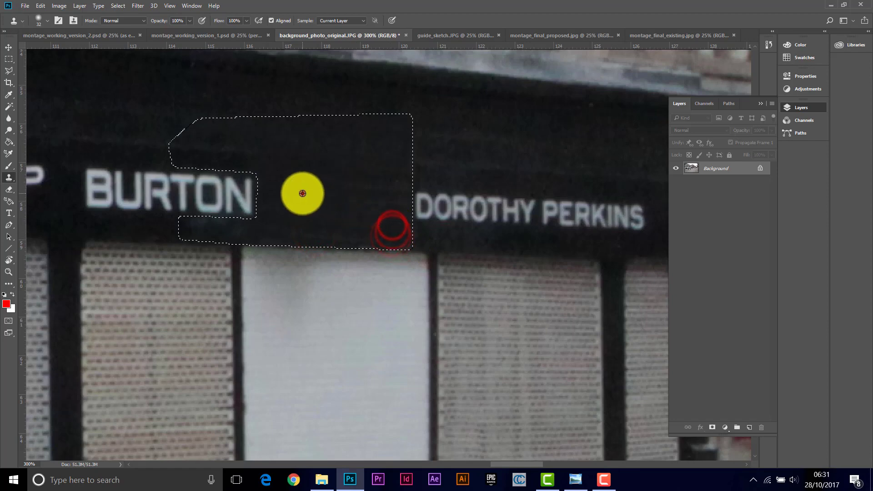
{"action": "left_click", "coordinate": [377, 201]}
{"action": "left_click", "coordinate": [377, 168]}
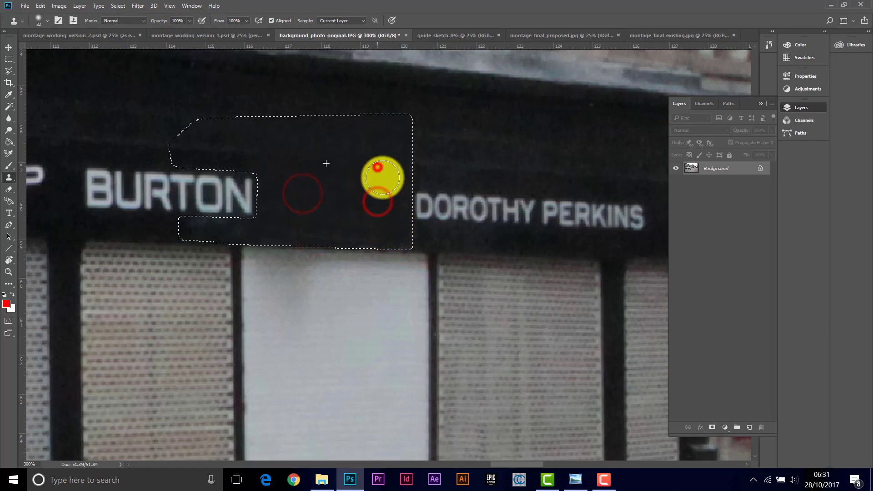
{"action": "left_click", "coordinate": [117, 5]}
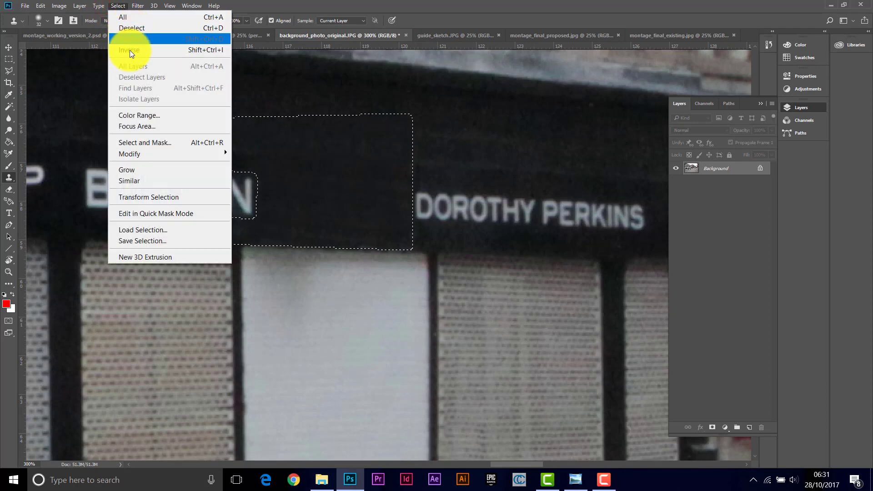
{"action": "left_click", "coordinate": [130, 28]}
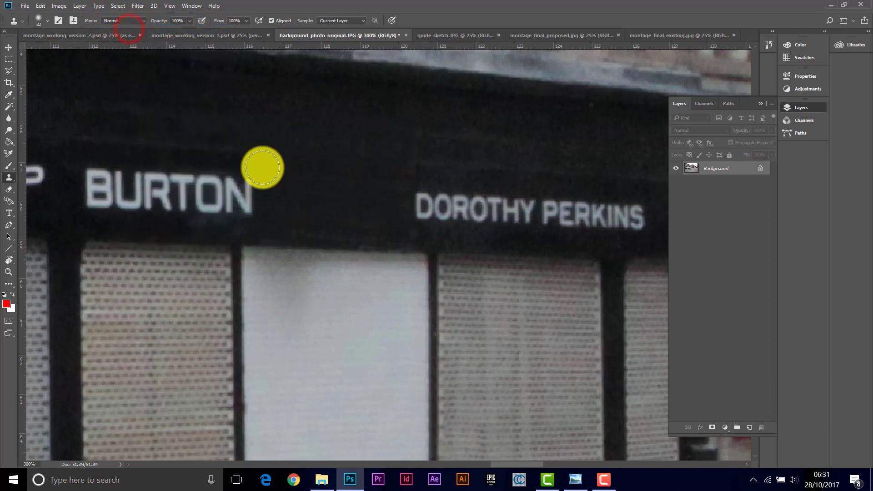
Blend the upper seam of the filled patch above DOROTHY PERKINS by cloning the surrounding fascia
{"action": "key", "text": "alt"}
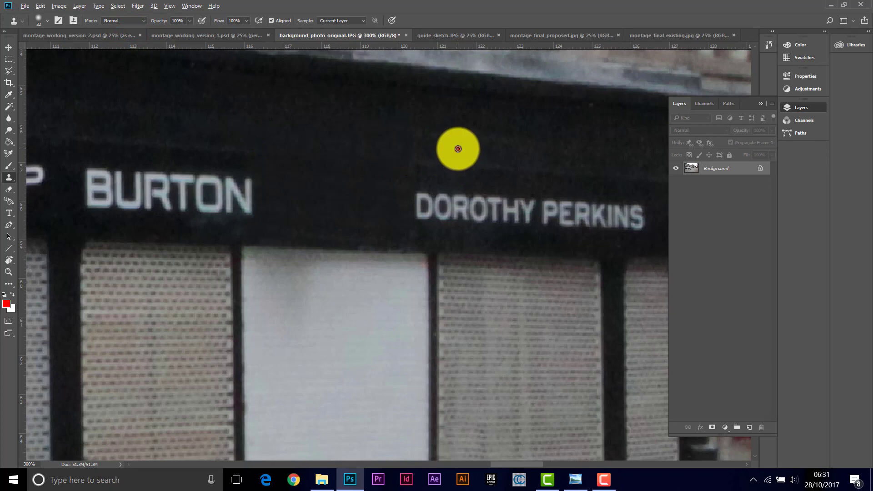
{"action": "left_click", "coordinate": [458, 149], "text": "alt"}
{"action": "left_click", "coordinate": [400, 140], "text": "alt"}
{"action": "left_click", "coordinate": [376, 142], "text": "alt"}
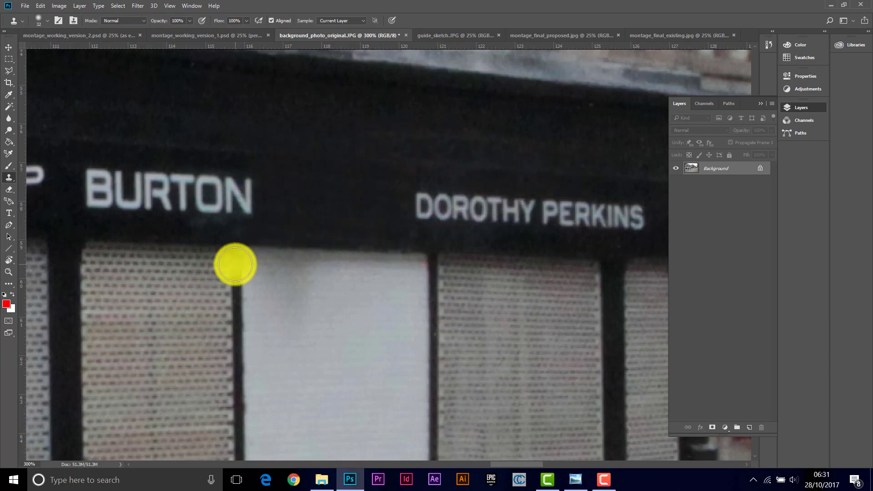
Select the lower strip of black fascia above the white shutter with a four-cornered polygonal outline
{"action": "left_click", "coordinate": [9, 71]}
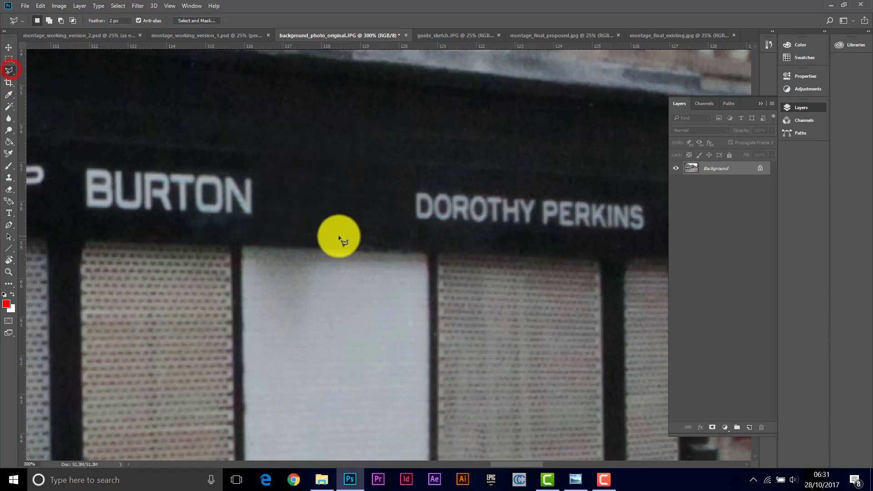
{"action": "left_click", "coordinate": [314, 250]}
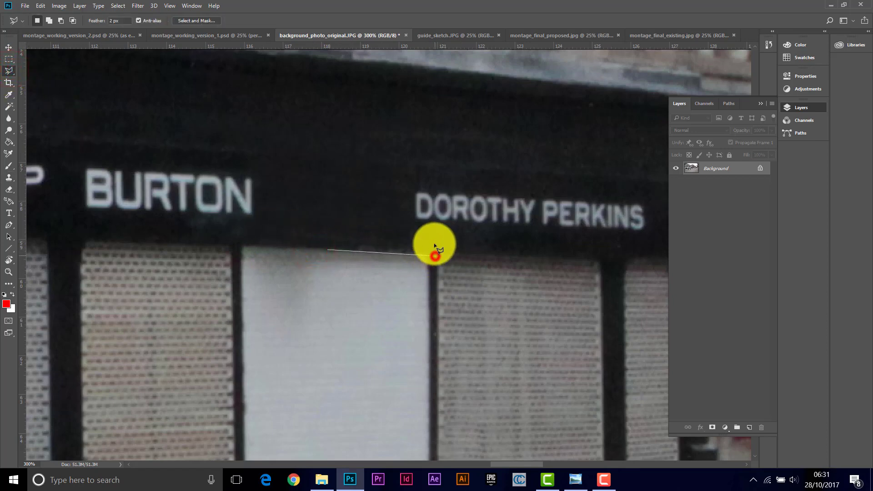
{"action": "left_click", "coordinate": [435, 256]}
{"action": "left_click", "coordinate": [423, 227]}
{"action": "double_click", "coordinate": [323, 211]}
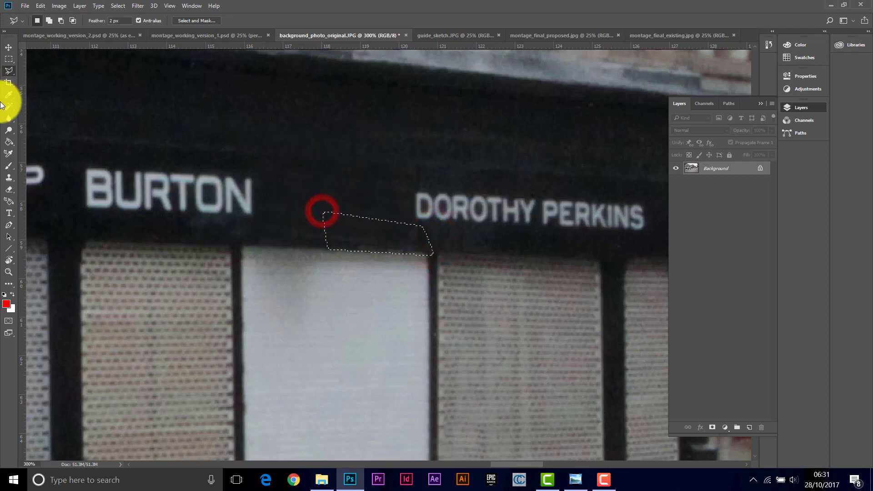
Clone black fascia along the selected strip to straighten its lower edge above the white shutter, and deselect
{"action": "left_click", "coordinate": [9, 177]}
{"action": "left_click", "coordinate": [337, 193], "text": "alt"}
{"action": "left_click_drag", "start_coordinate": [353, 248], "coordinate": [391, 248]}
{"action": "left_click", "coordinate": [303, 192], "text": "alt"}
{"action": "left_click", "coordinate": [417, 246]}
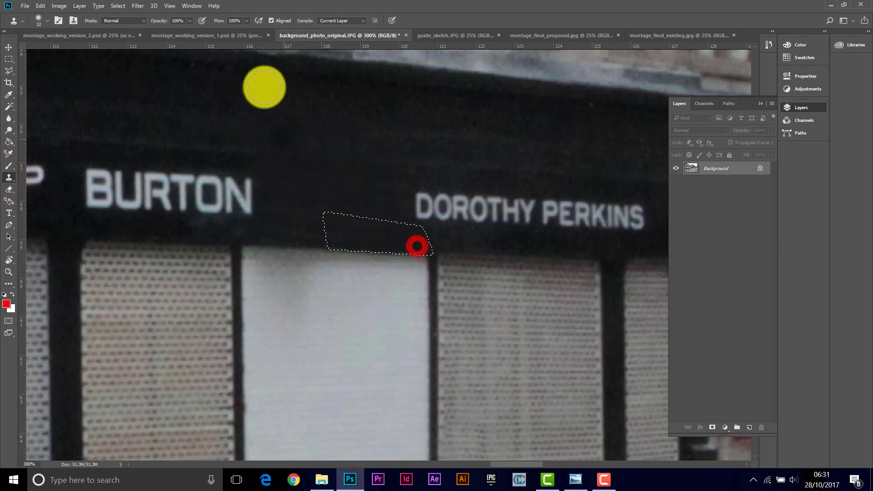
{"action": "left_click", "coordinate": [111, 6]}
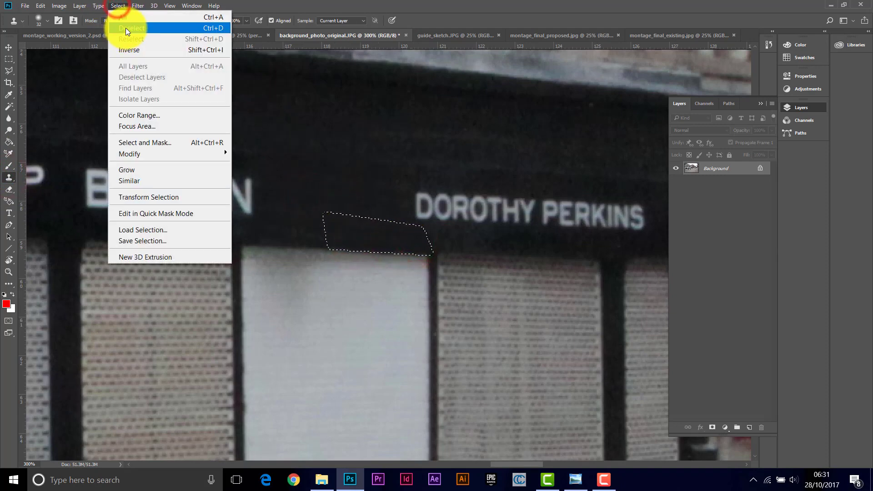
{"action": "left_click", "coordinate": [126, 28]}
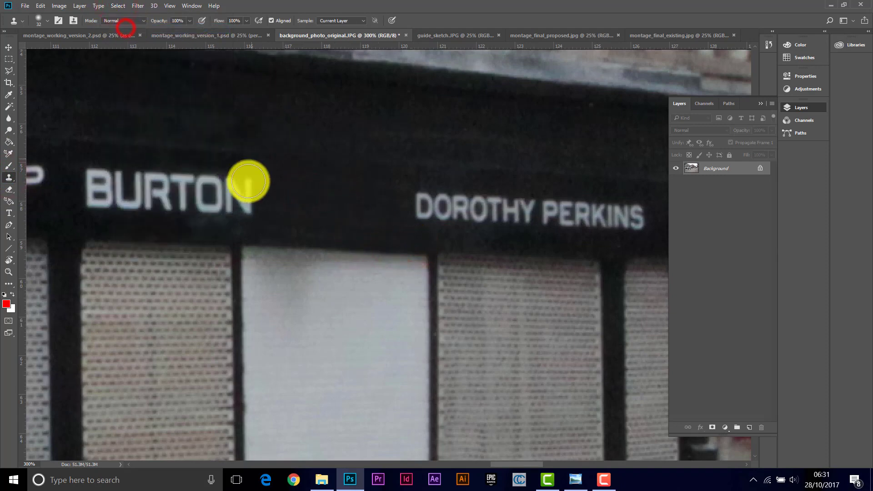
Switch to the guide sketch and pull the crop frame's upper-left and lower-right corners inward to roughly match the two registration crosses
{"action": "left_click", "coordinate": [8, 272]}
{"action": "left_click_drag", "start_coordinate": [352, 210], "coordinate": [328, 205]}
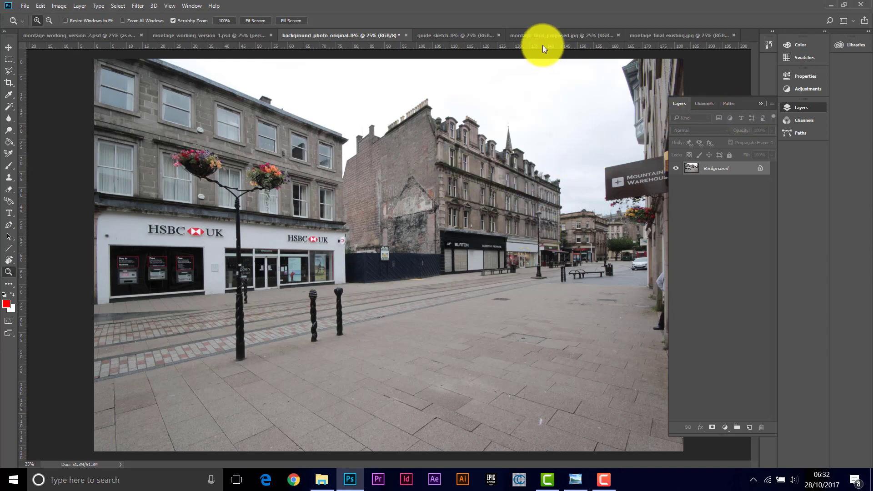
{"action": "left_click", "coordinate": [441, 36]}
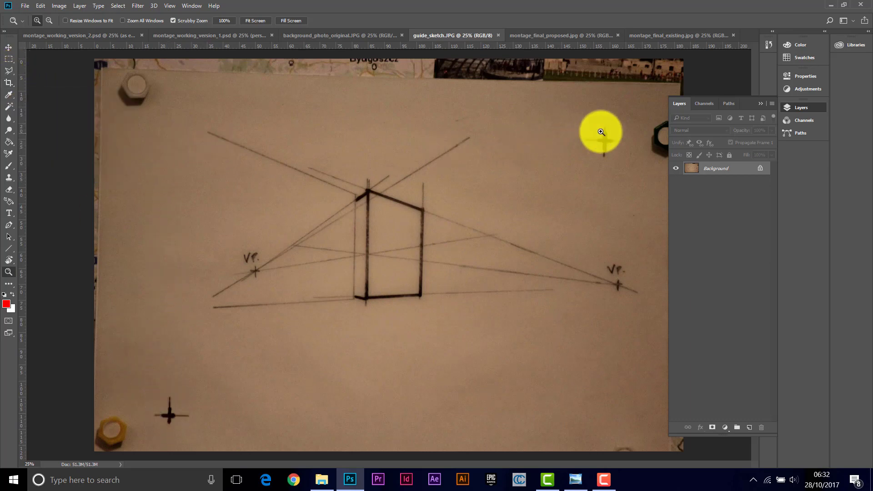
{"action": "left_click", "coordinate": [9, 83]}
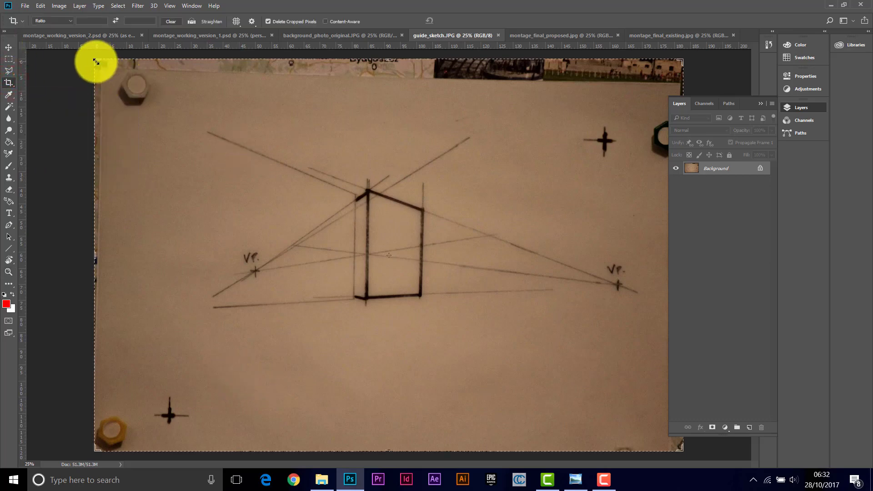
{"action": "left_click_drag", "start_coordinate": [96, 61], "coordinate": [136, 103]}
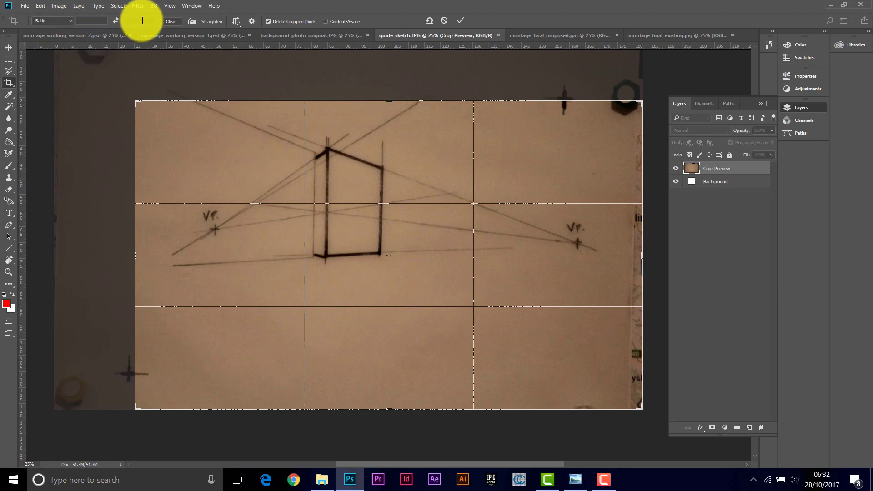
{"action": "left_click_drag", "start_coordinate": [640, 408], "coordinate": [600, 390]}
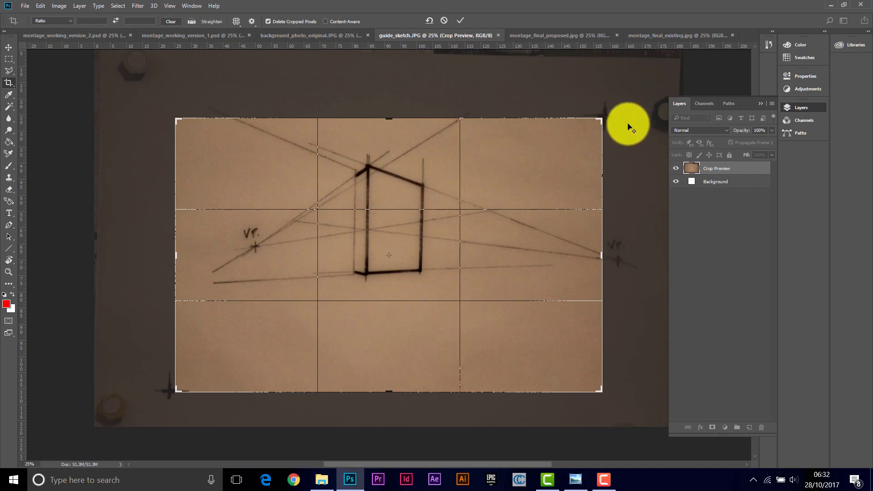
Rotate the guide sketch slightly within the crop and fit the frame's upper-right corner to the centre of the upper registration cross
{"action": "scroll", "coordinate": [620, 127], "scroll_direction": "up", "scroll_amount": 3}
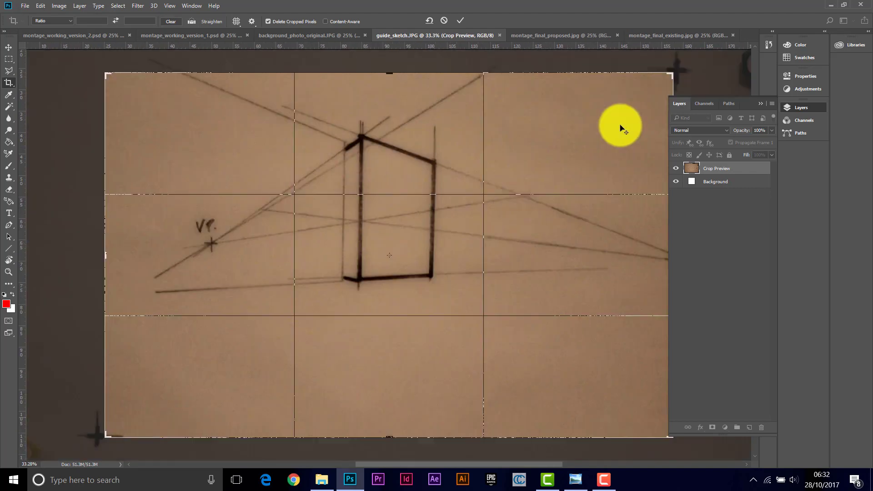
{"action": "scroll", "coordinate": [616, 137], "scroll_direction": "up", "scroll_amount": 1}
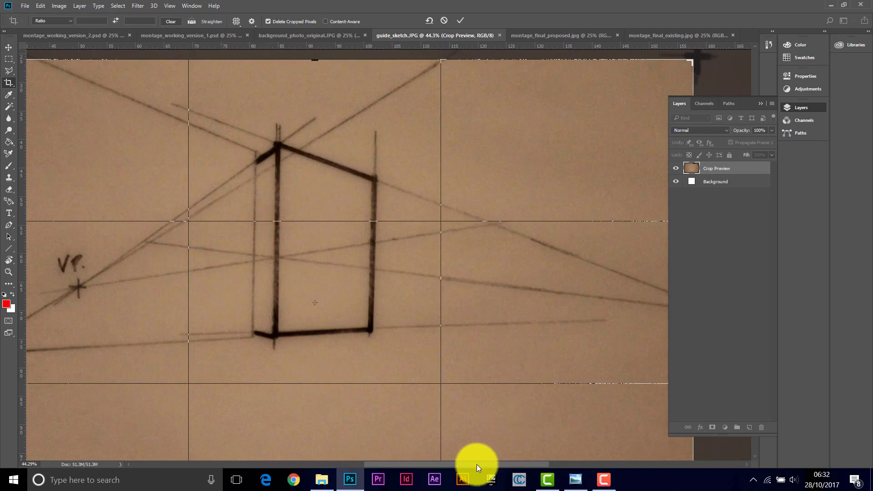
{"action": "left_click_drag", "start_coordinate": [477, 464], "coordinate": [545, 468]}
{"action": "scroll", "coordinate": [473, 137], "scroll_direction": "up", "scroll_amount": 2}
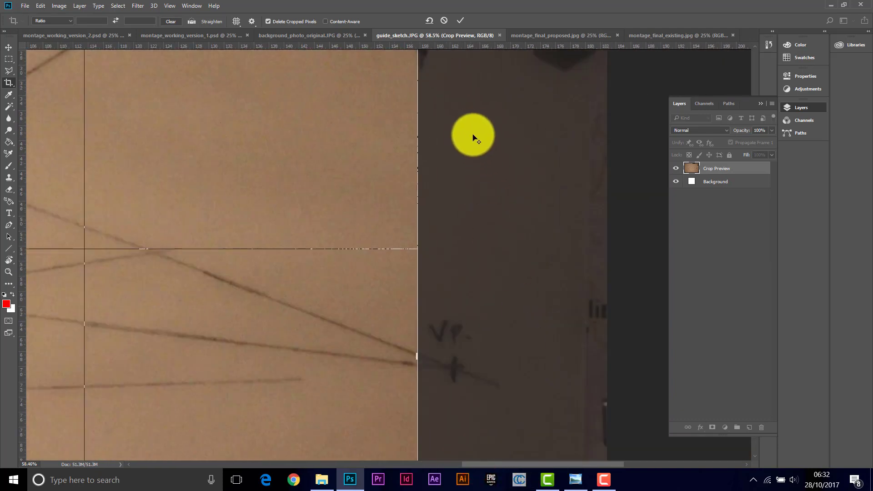
{"action": "left_click", "coordinate": [760, 101]}
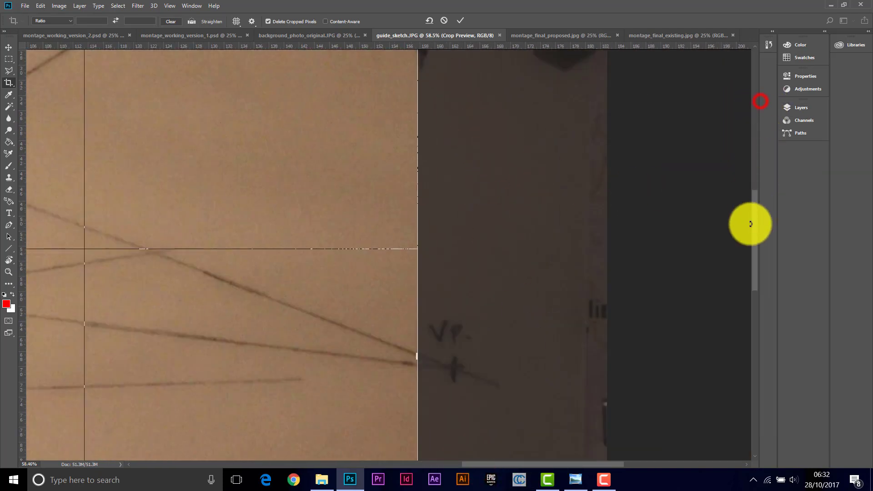
{"action": "left_click_drag", "start_coordinate": [755, 243], "coordinate": [755, 188]}
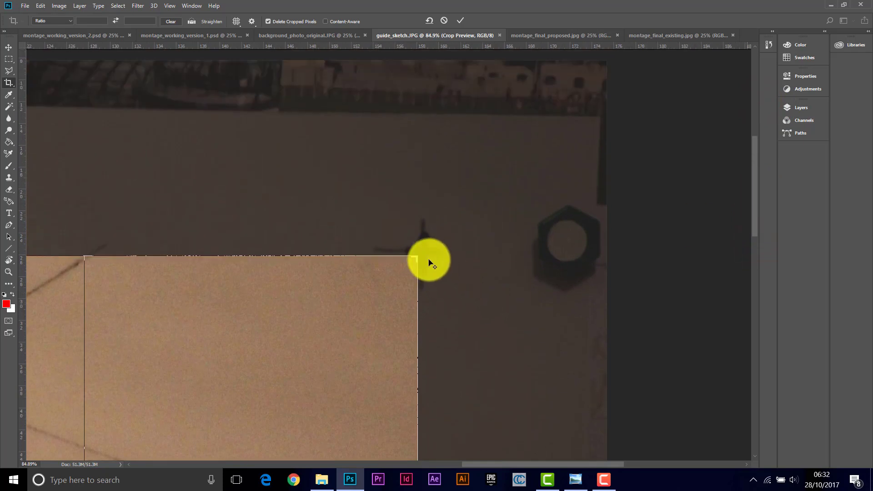
{"action": "scroll", "coordinate": [425, 259], "scroll_direction": "up", "scroll_amount": 2}
{"action": "scroll", "coordinate": [404, 259], "scroll_direction": "down", "scroll_amount": 1}
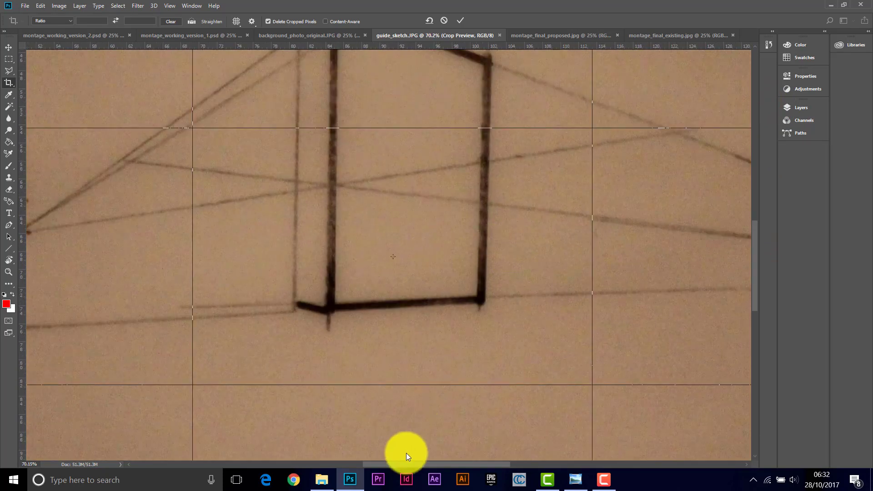
{"action": "left_click_drag", "start_coordinate": [437, 463], "coordinate": [554, 468]}
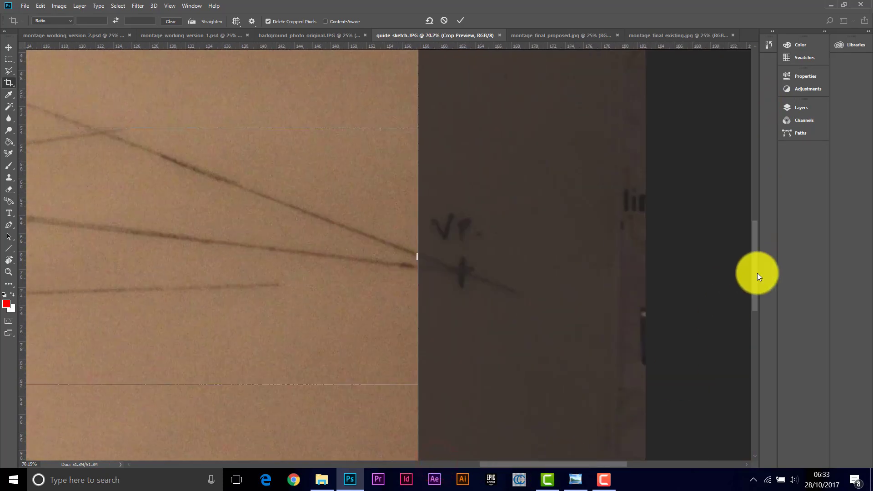
{"action": "left_click_drag", "start_coordinate": [754, 281], "coordinate": [742, 204]}
{"action": "scroll", "coordinate": [442, 241], "scroll_direction": "up", "scroll_amount": 1}
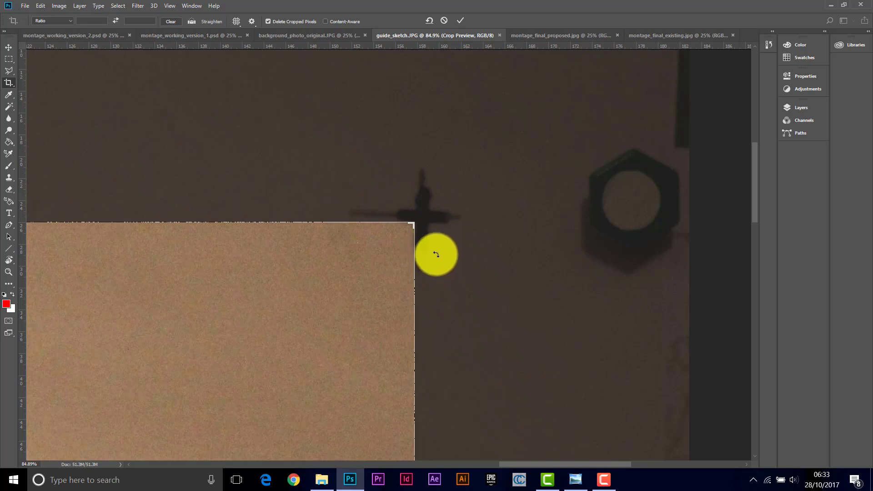
{"action": "left_click_drag", "start_coordinate": [440, 258], "coordinate": [432, 221]}
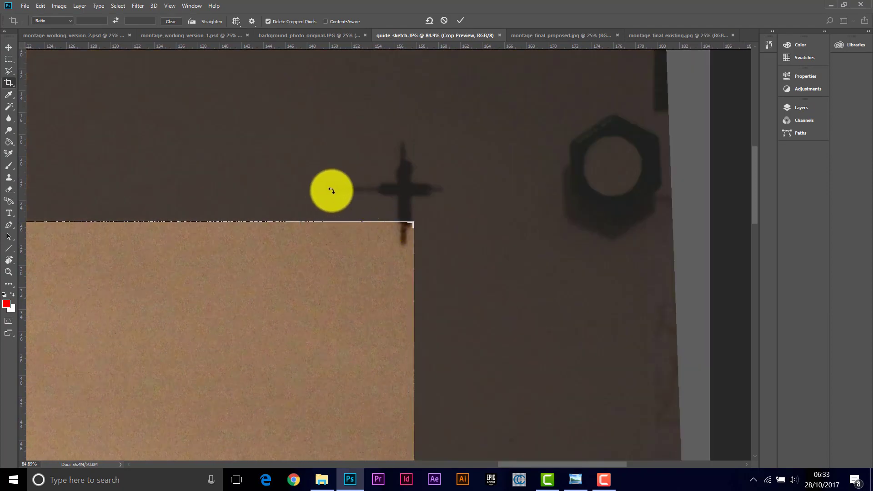
{"action": "left_click_drag", "start_coordinate": [433, 238], "coordinate": [407, 207]}
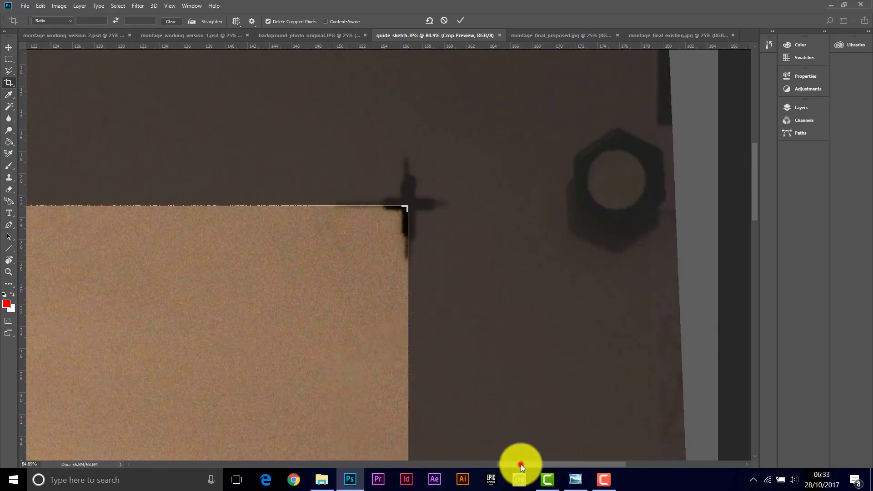
Fit the crop frame's lower-left corner to the lower registration cross, refining the rotation to align its edges with the cross arms
{"action": "left_click_drag", "start_coordinate": [520, 465], "coordinate": [291, 465]}
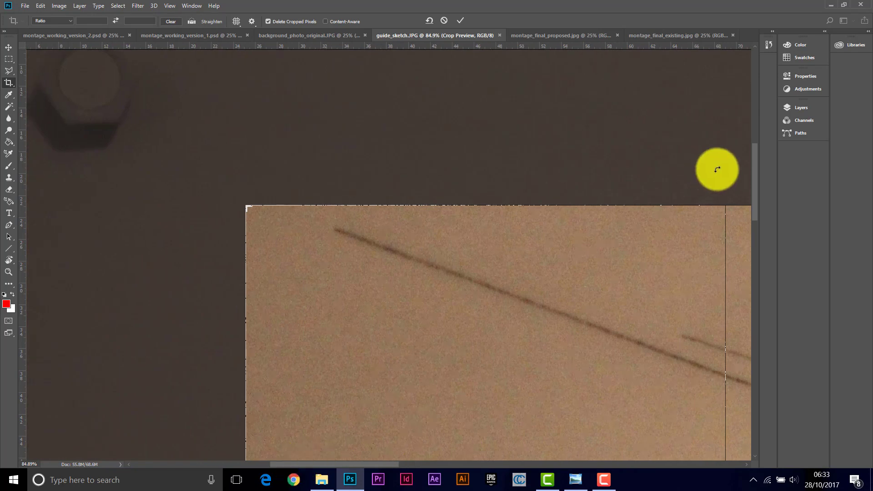
{"action": "left_click_drag", "start_coordinate": [755, 179], "coordinate": [756, 366]}
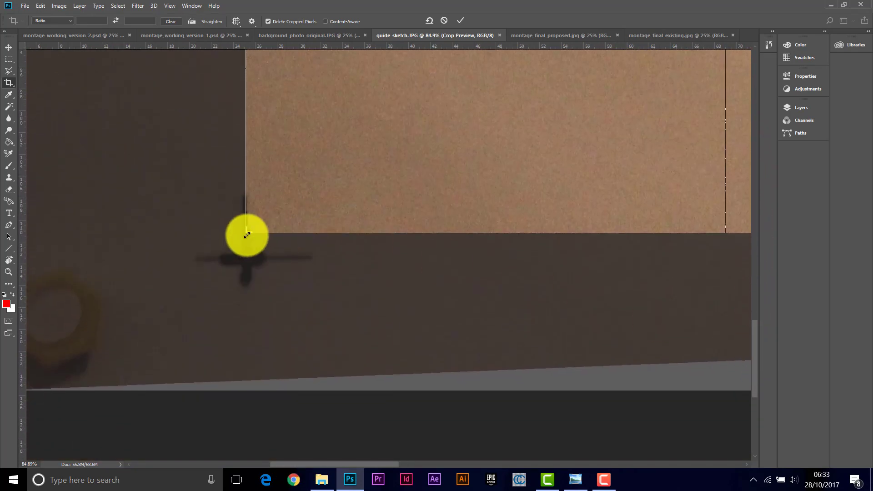
{"action": "left_click_drag", "start_coordinate": [247, 235], "coordinate": [247, 248]}
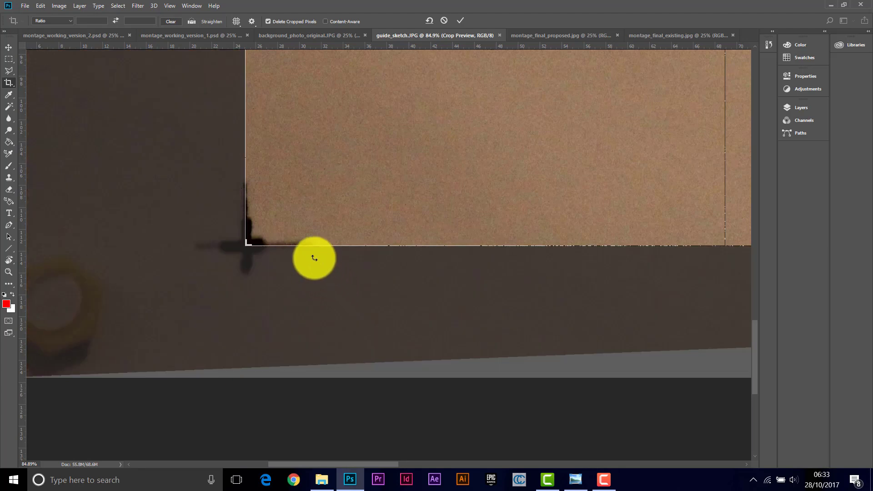
{"action": "left_click_drag", "start_coordinate": [189, 225], "coordinate": [191, 213]}
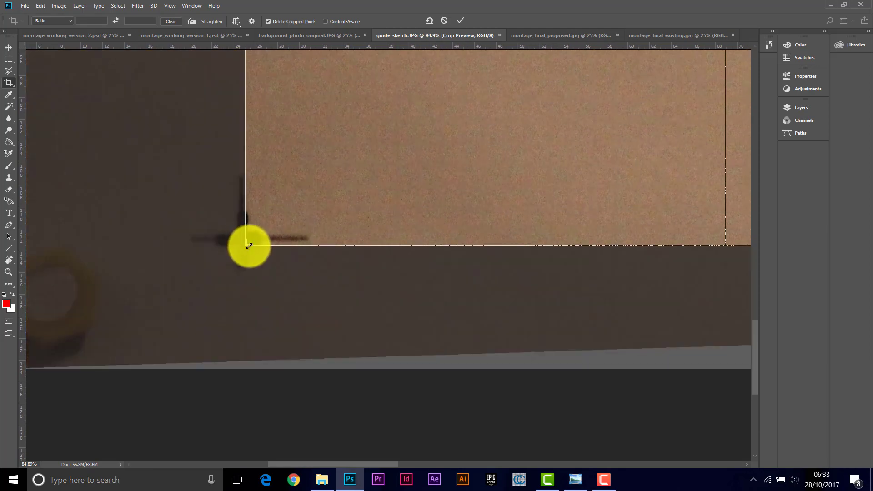
{"action": "left_click_drag", "start_coordinate": [247, 241], "coordinate": [248, 241]}
Readjust the crop frame's upper-right corner onto the centre of the upper registration cross
{"action": "left_click_drag", "start_coordinate": [381, 464], "coordinate": [586, 471]}
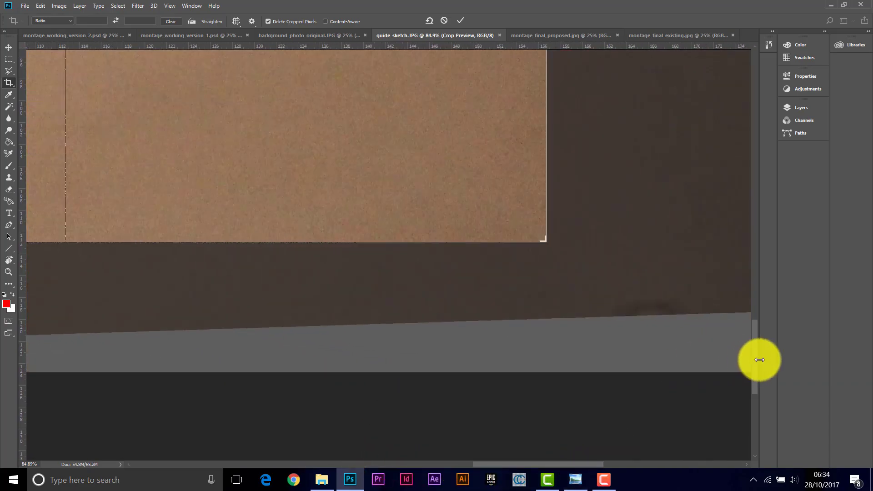
{"action": "left_click_drag", "start_coordinate": [758, 362], "coordinate": [745, 189]}
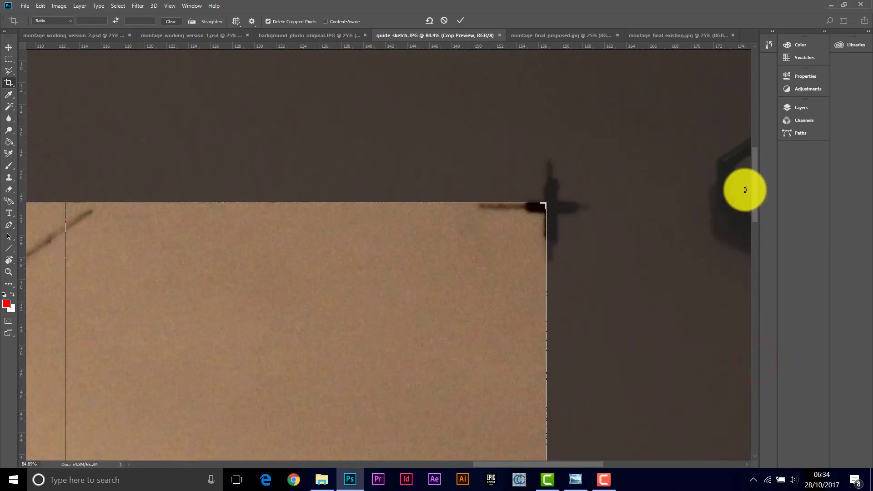
{"action": "left_click_drag", "start_coordinate": [547, 203], "coordinate": [549, 206]}
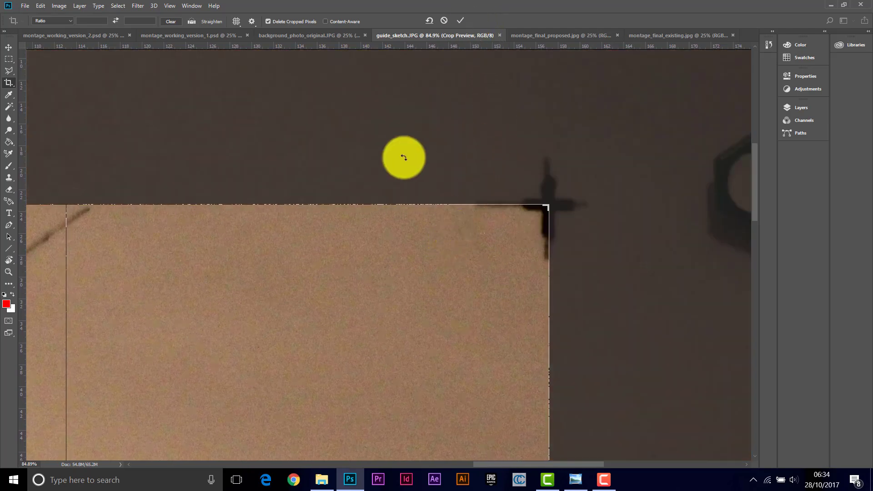
Check the whole crop frame against both registration crosses and apply the crop to the guide sketch
{"action": "scroll", "coordinate": [264, 244], "scroll_direction": "down", "scroll_amount": 3}
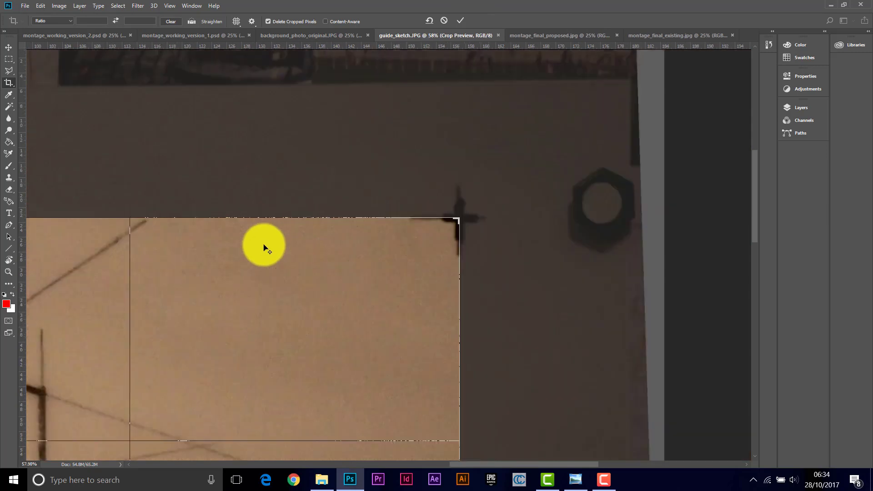
{"action": "scroll", "coordinate": [234, 273], "scroll_direction": "down", "scroll_amount": 2}
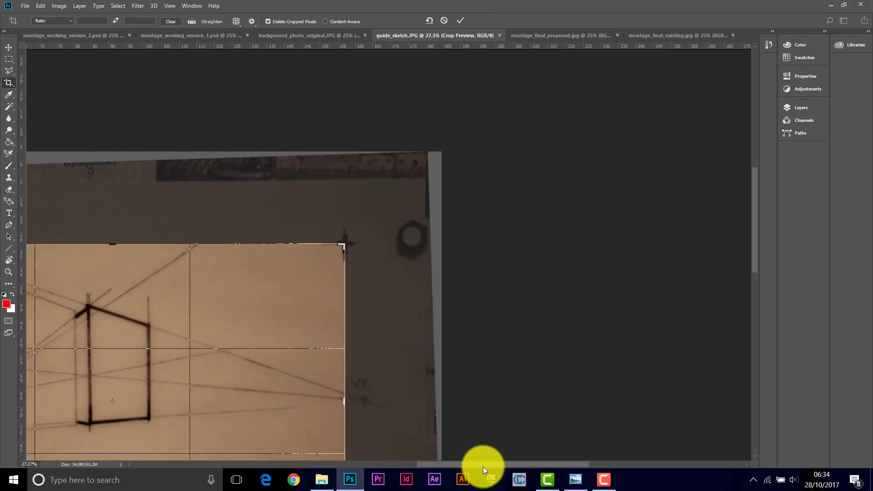
{"action": "left_click_drag", "start_coordinate": [475, 465], "coordinate": [407, 465]}
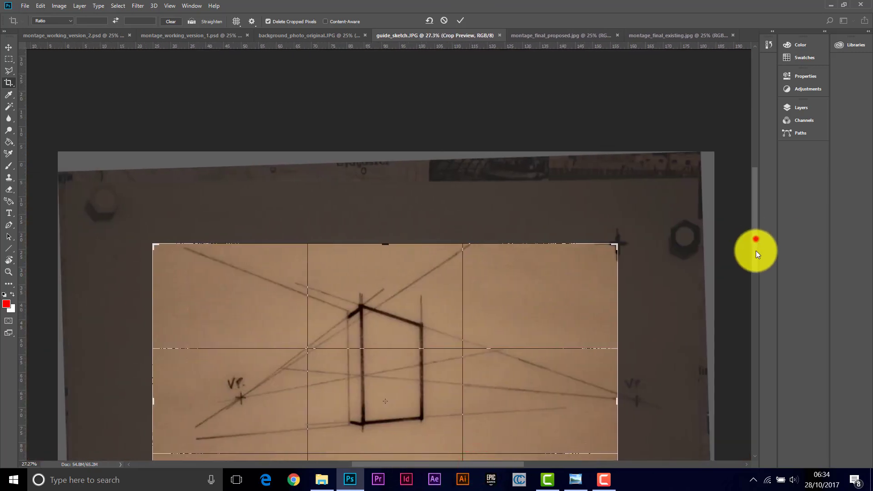
{"action": "left_click_drag", "start_coordinate": [756, 250], "coordinate": [756, 274]}
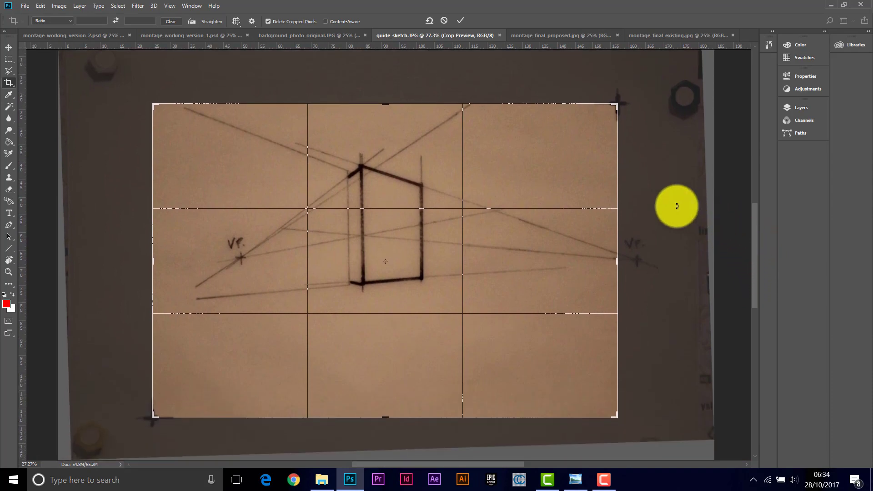
{"action": "left_click", "coordinate": [461, 21]}
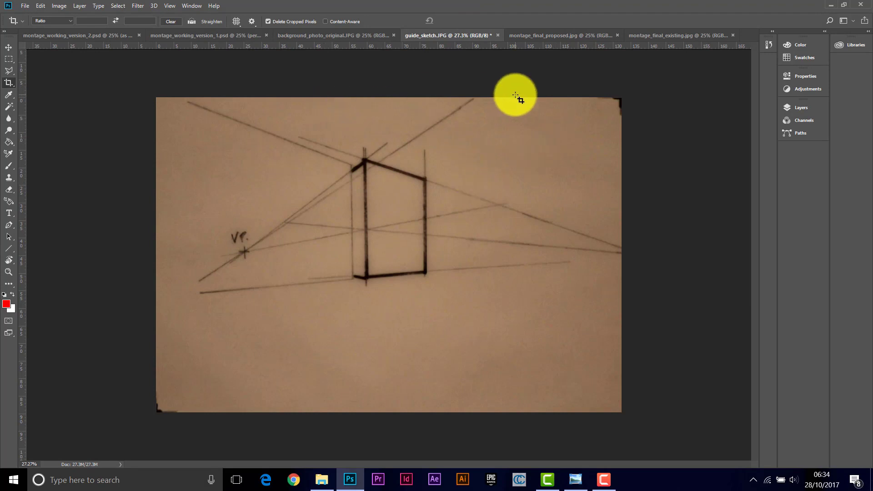
Check the background photo's pixel dimensions in Image Size and close the dialog without changes
{"action": "left_click", "coordinate": [342, 36]}
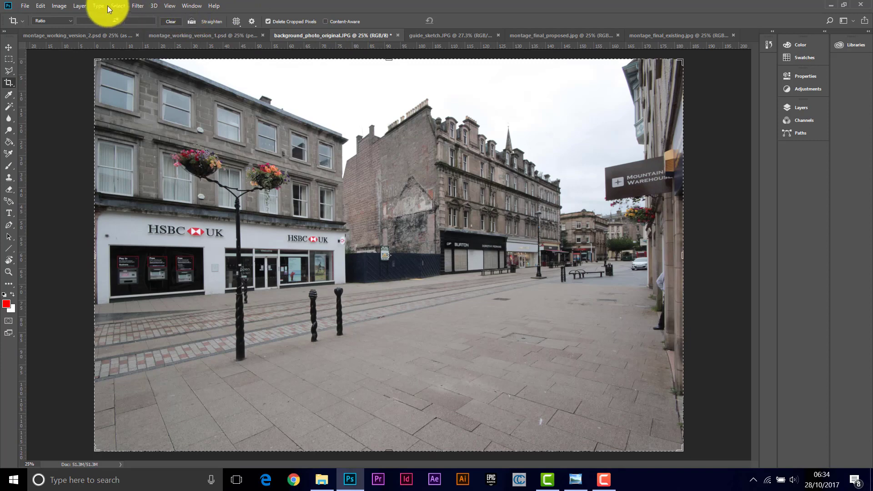
{"action": "left_click", "coordinate": [59, 6]}
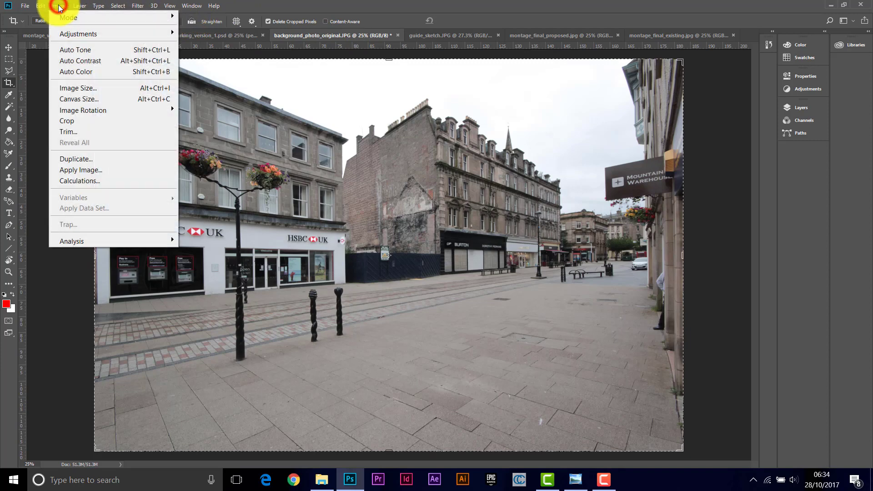
{"action": "left_click", "coordinate": [83, 87]}
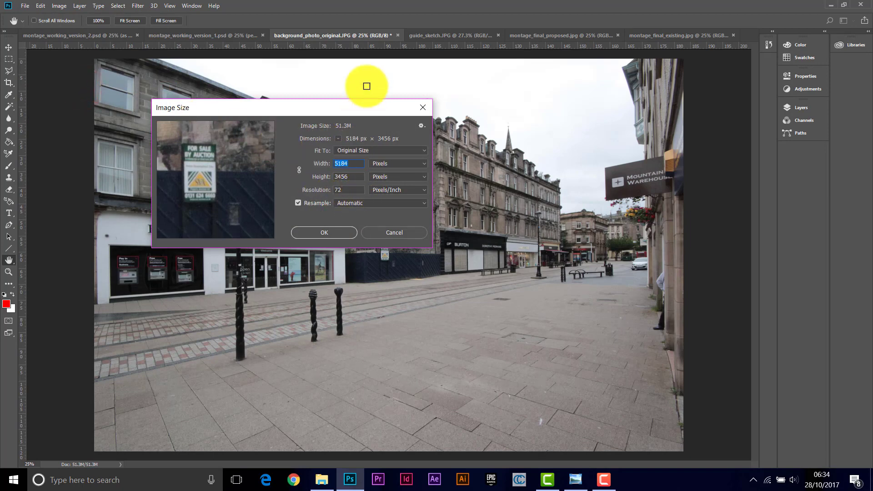
{"action": "left_click", "coordinate": [423, 111]}
{"action": "key", "text": "c"}
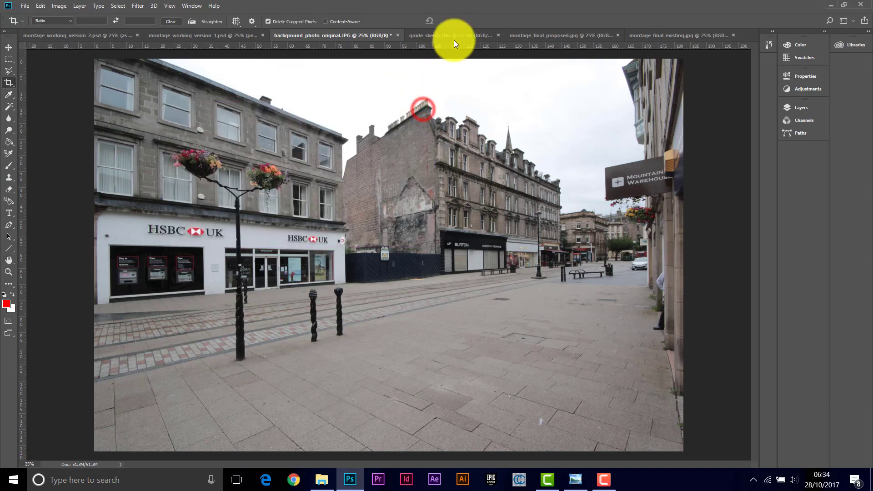
Resize the guide sketch to 5184 by 3456 pixels, with the width and height proportions unlinked
{"action": "left_click", "coordinate": [444, 36]}
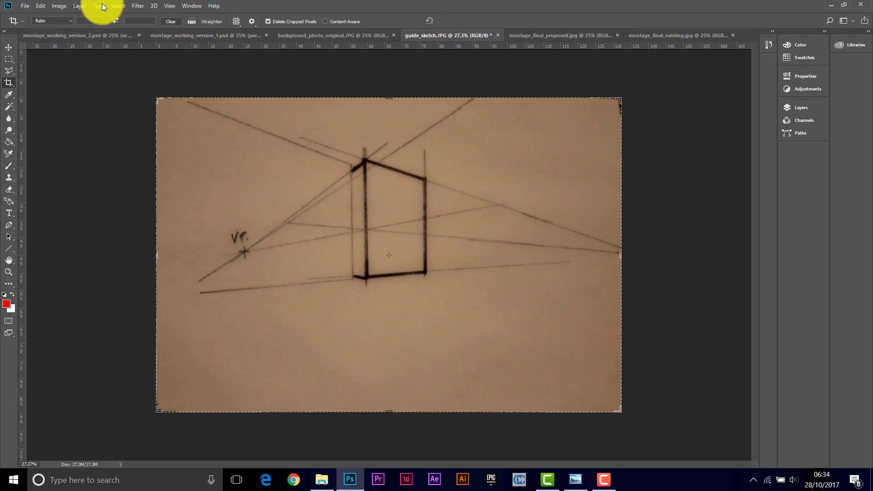
{"action": "left_click", "coordinate": [64, 6]}
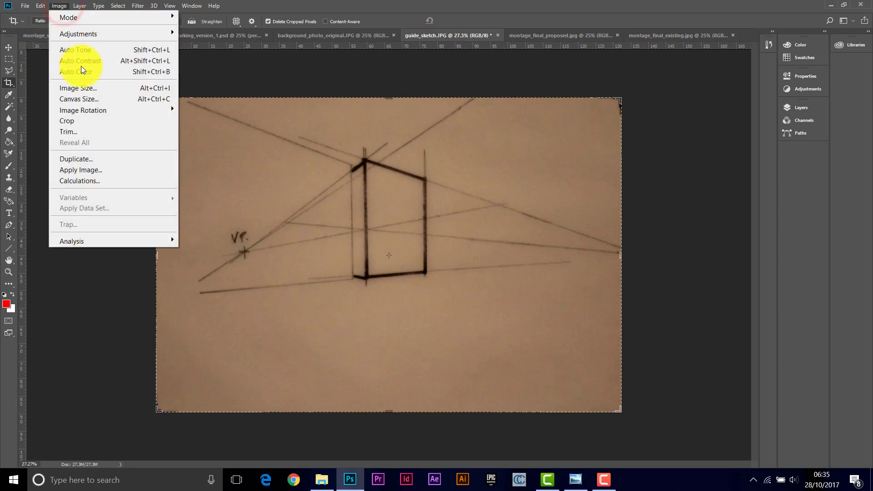
{"action": "left_click", "coordinate": [85, 88]}
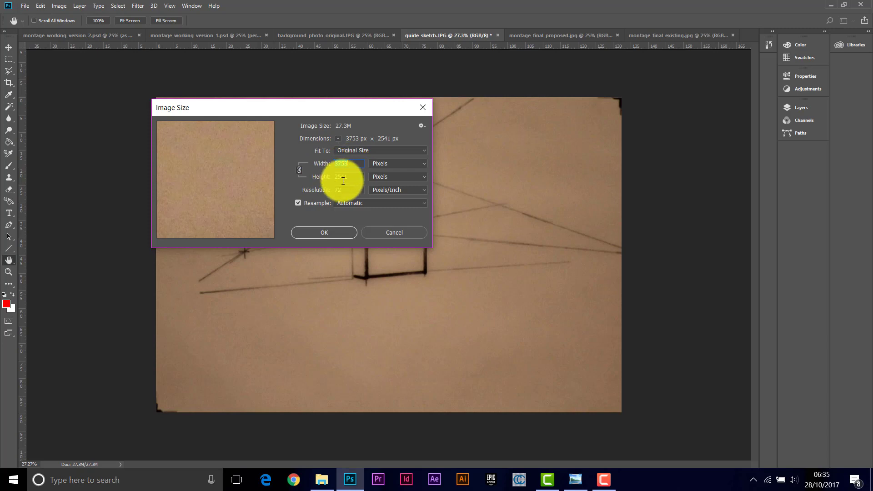
{"action": "left_click", "coordinate": [298, 169]}
{"action": "left_click_drag", "start_coordinate": [354, 162], "coordinate": [319, 162]}
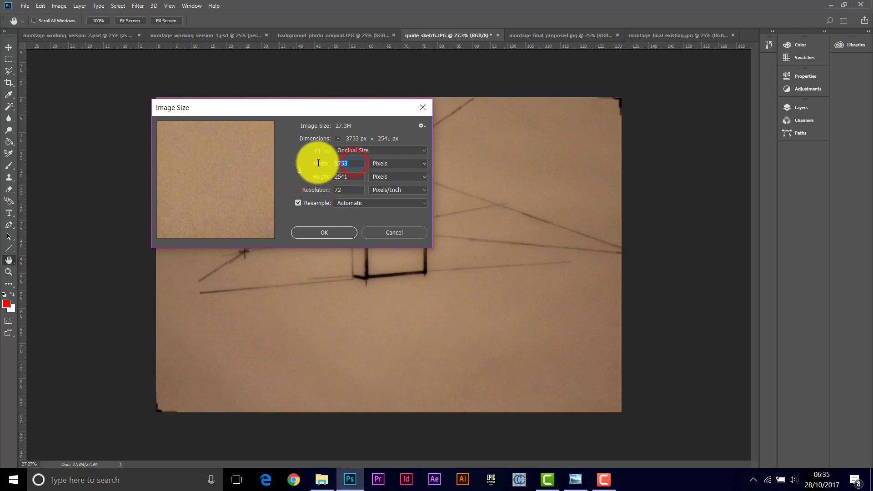
{"action": "type", "text": "5184"}
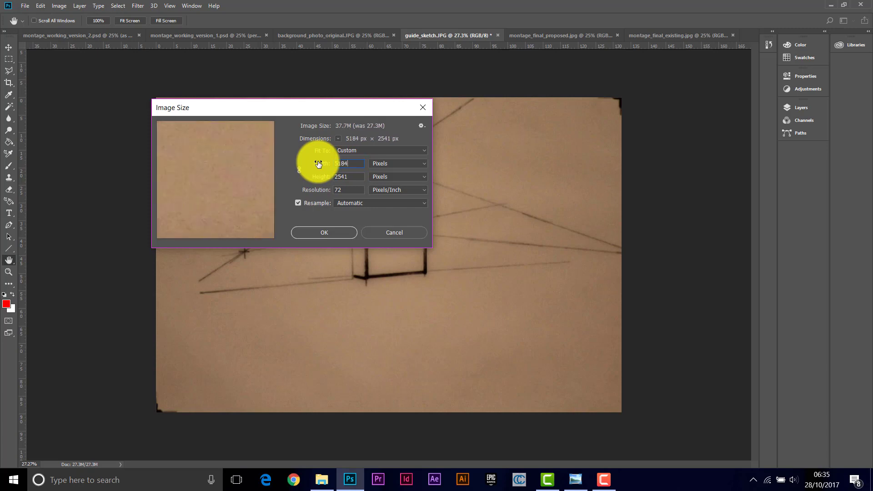
{"action": "left_click_drag", "start_coordinate": [353, 178], "coordinate": [316, 178]}
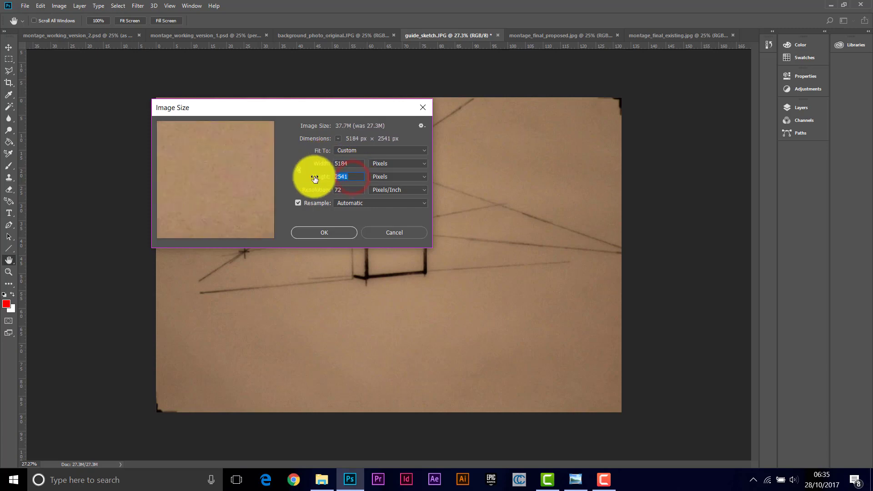
{"action": "type", "text": "3456"}
{"action": "left_click", "coordinate": [324, 232]}
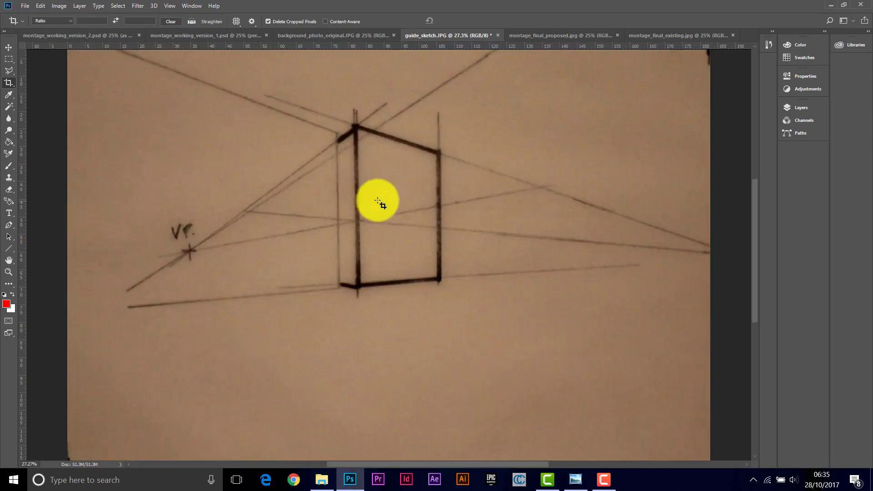
Copy the entire guide sketch and paste it as a new layer over the background photo
{"action": "scroll", "coordinate": [378, 201], "scroll_direction": "down", "scroll_amount": 2}
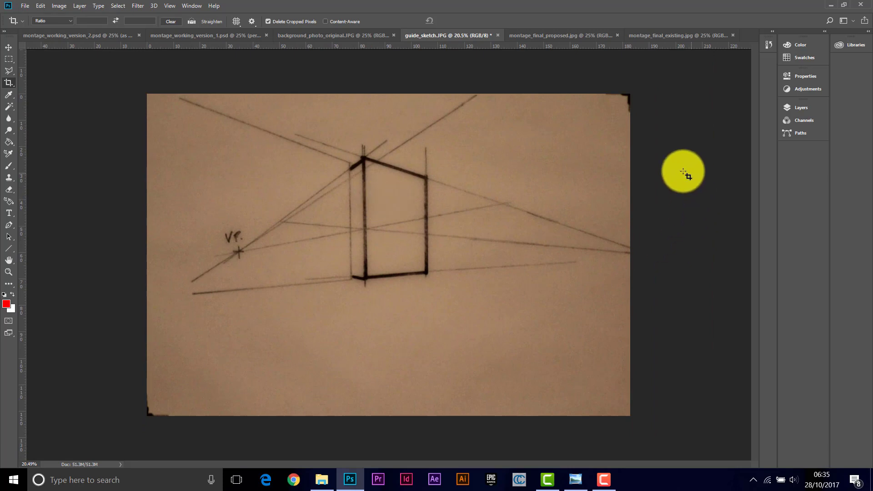
{"action": "key", "text": "ctrl+a"}
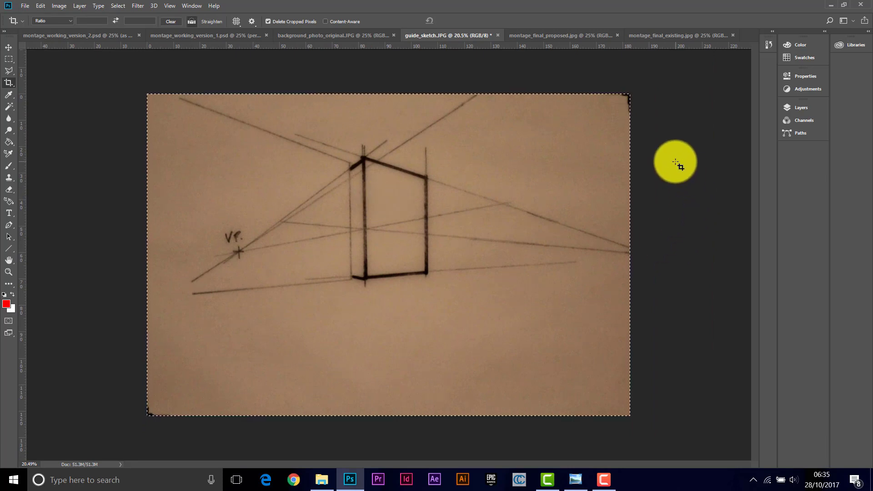
{"action": "left_click", "coordinate": [336, 35]}
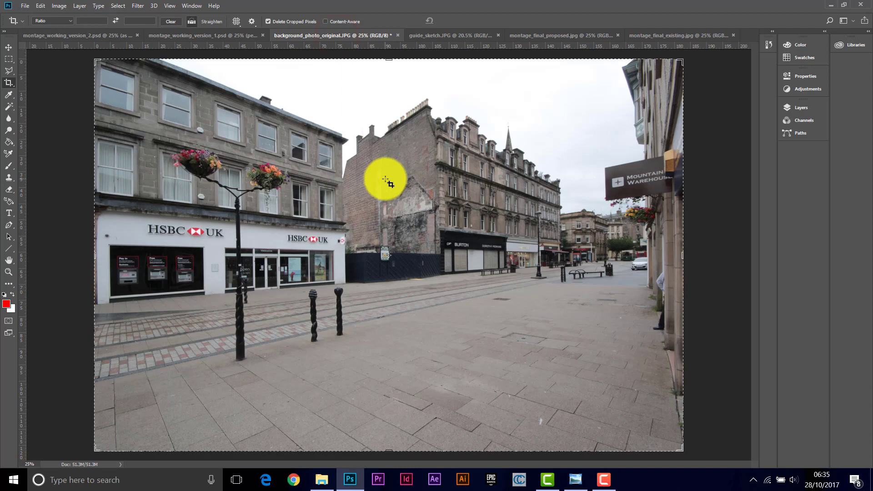
{"action": "key", "text": "ctrl+v"}
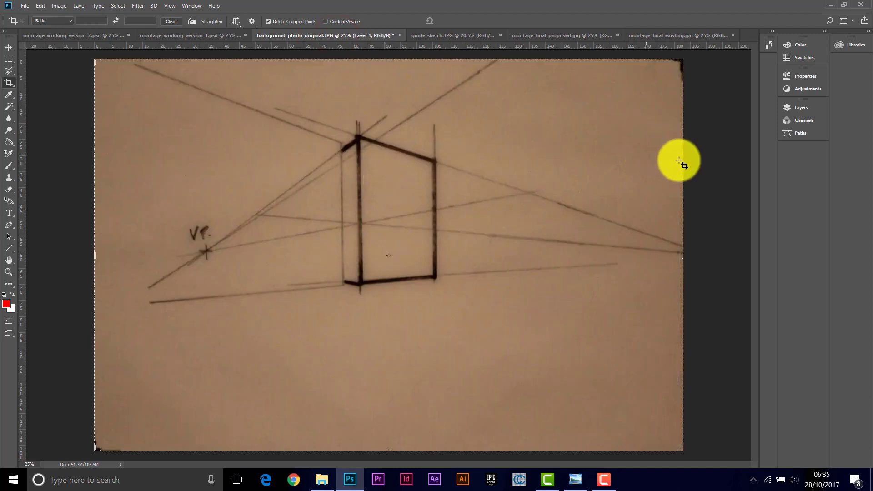
Check the sketch's alignment with the photo by lowering the sketch layer's opacity to 67%, and restore it to 100%
{"action": "left_click", "coordinate": [802, 108]}
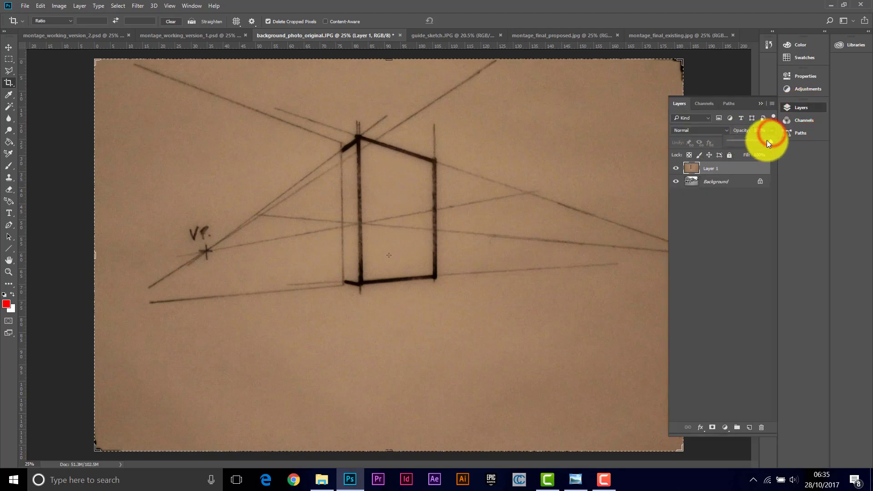
{"action": "left_click_drag", "start_coordinate": [768, 144], "coordinate": [757, 145]}
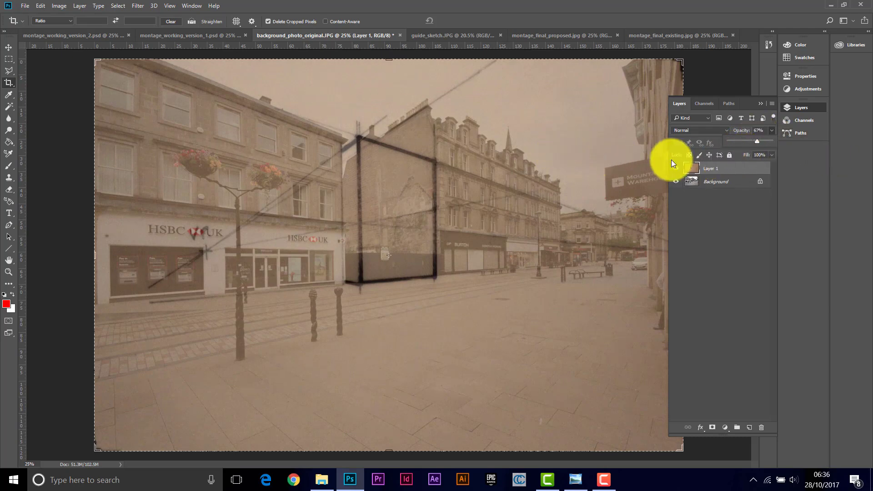
{"action": "left_click_drag", "start_coordinate": [757, 141], "coordinate": [792, 142]}
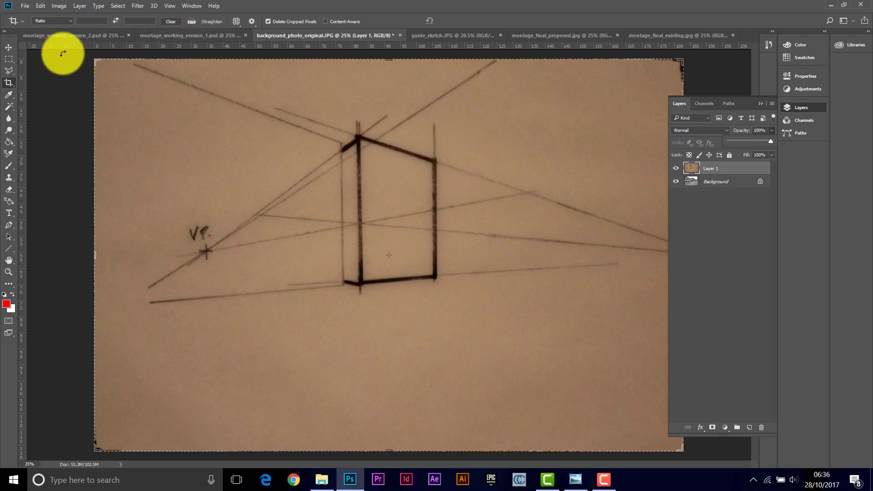
{"action": "left_click", "coordinate": [118, 6]}
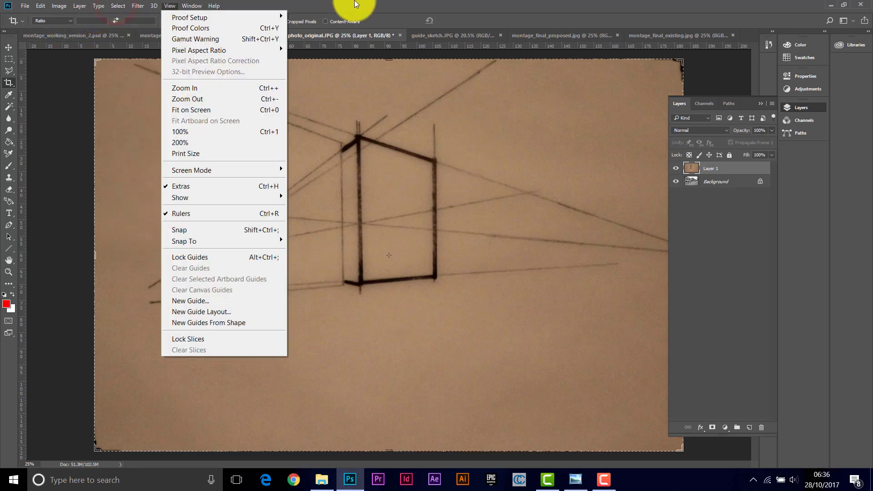
{"action": "left_click", "coordinate": [356, 7]}
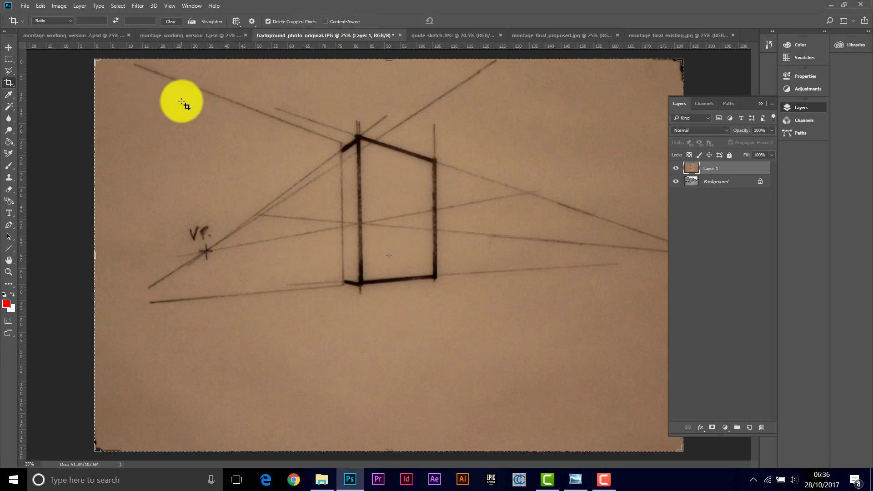
Dismiss the crop frame and brighten the sketch layer with Brightness/Contrast, raising the contrast to 100
{"action": "key", "text": "Return"}
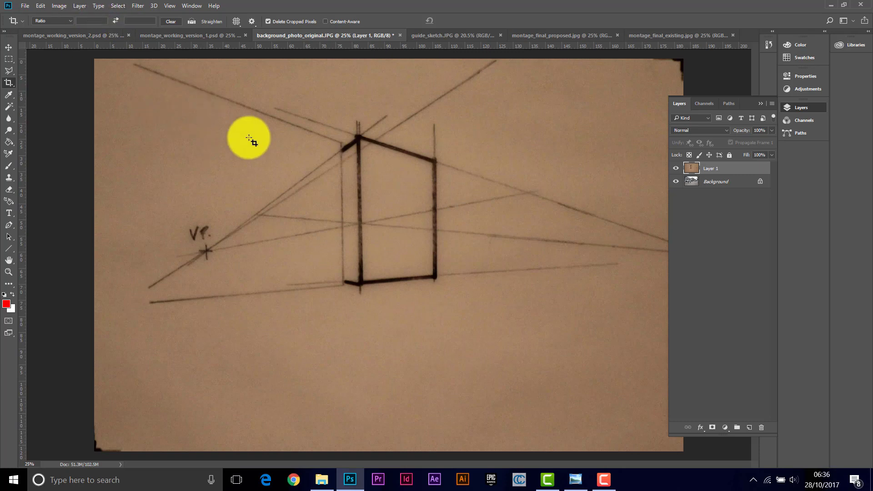
{"action": "left_click", "coordinate": [59, 5]}
{"action": "mouse_move", "coordinate": [77, 36]}
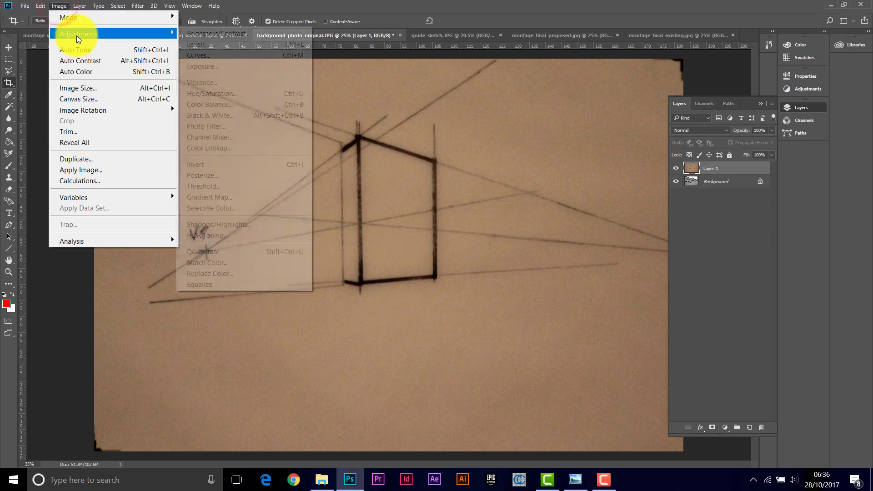
{"action": "left_click", "coordinate": [216, 33]}
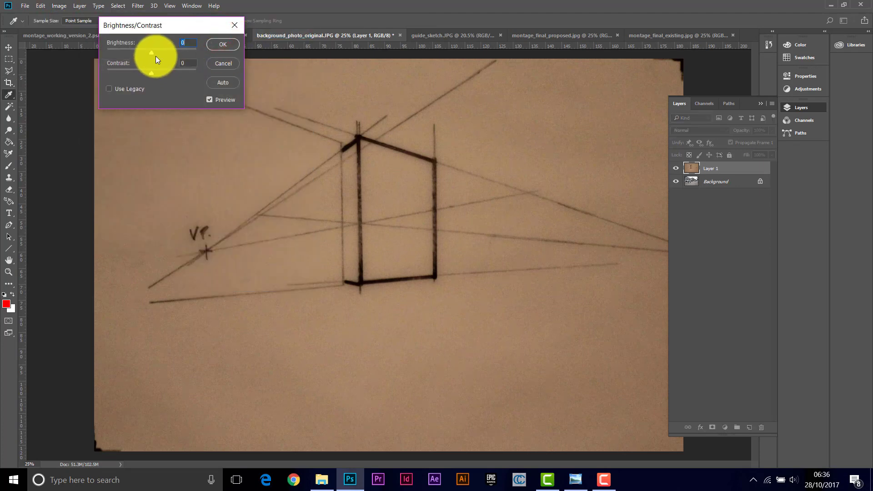
{"action": "left_click_drag", "start_coordinate": [151, 55], "coordinate": [177, 53]}
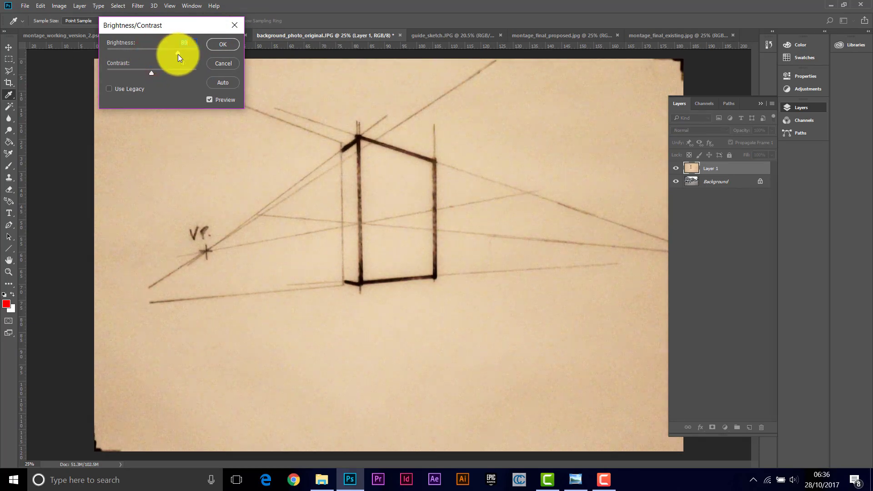
{"action": "left_click_drag", "start_coordinate": [151, 72], "coordinate": [195, 70]}
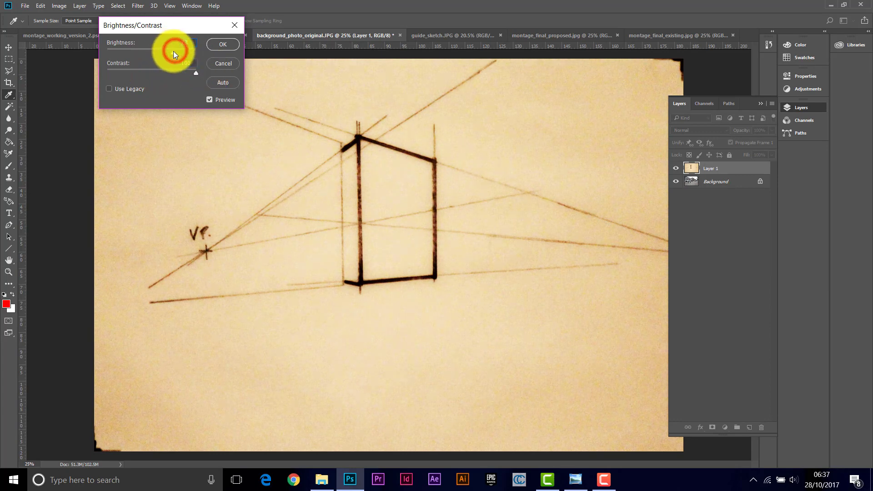
{"action": "left_click", "coordinate": [220, 43]}
{"action": "key", "text": "c"}
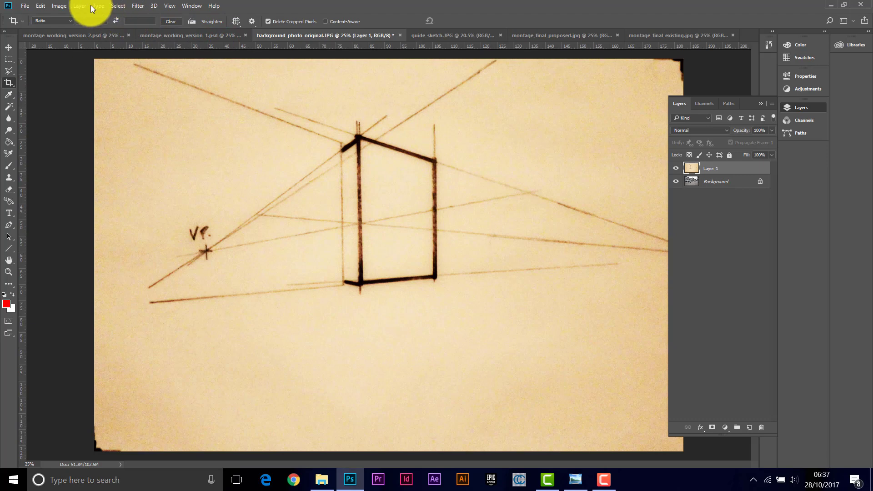
Desaturate the sketch layer to remove its brown tint
{"action": "left_click", "coordinate": [56, 6]}
{"action": "mouse_move", "coordinate": [76, 36]}
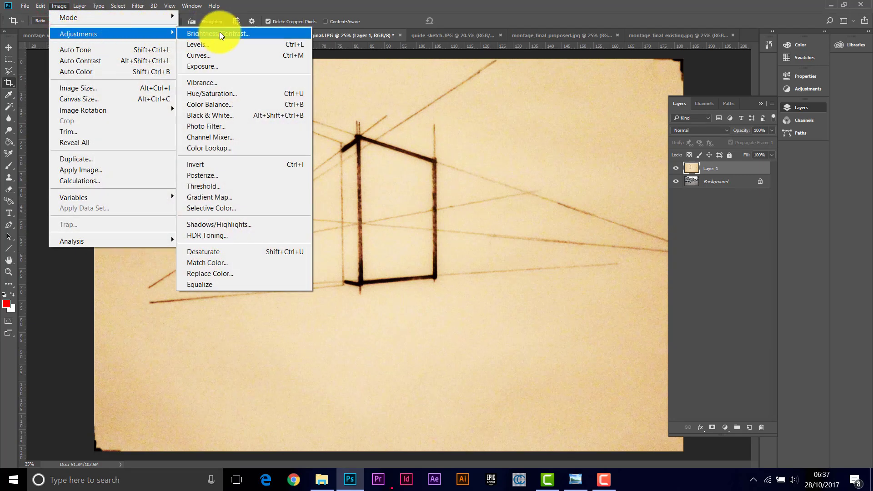
{"action": "left_click", "coordinate": [218, 252]}
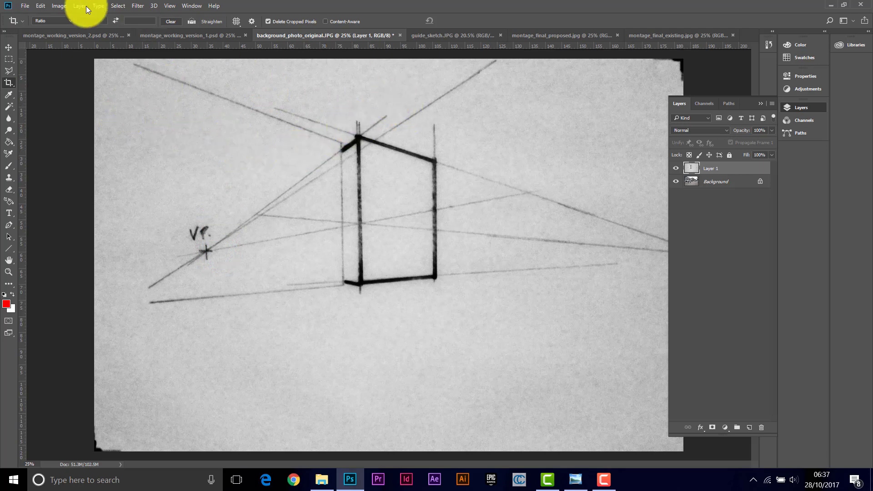
Whiten the sketch's paper background with a second Brightness/Contrast adjustment, using brightness 32 and contrast 100
{"action": "left_click", "coordinate": [58, 8]}
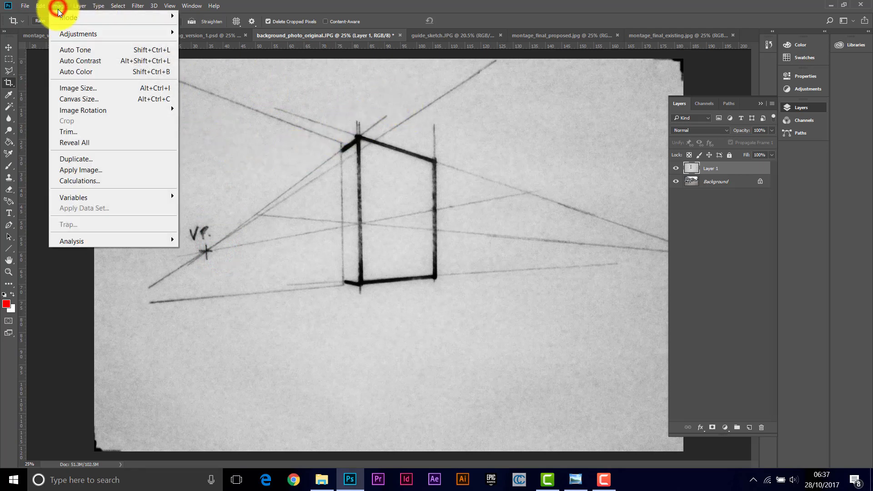
{"action": "mouse_move", "coordinate": [117, 36]}
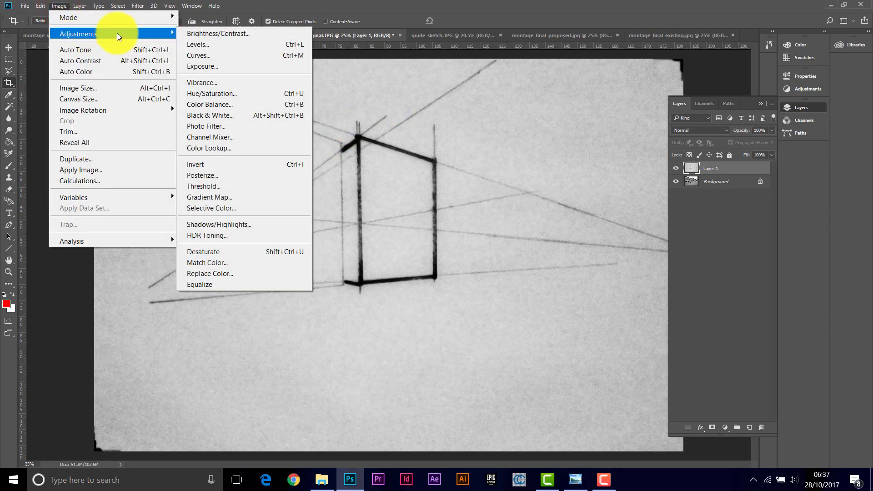
{"action": "left_click", "coordinate": [201, 34]}
{"action": "left_click_drag", "start_coordinate": [151, 53], "coordinate": [162, 51]}
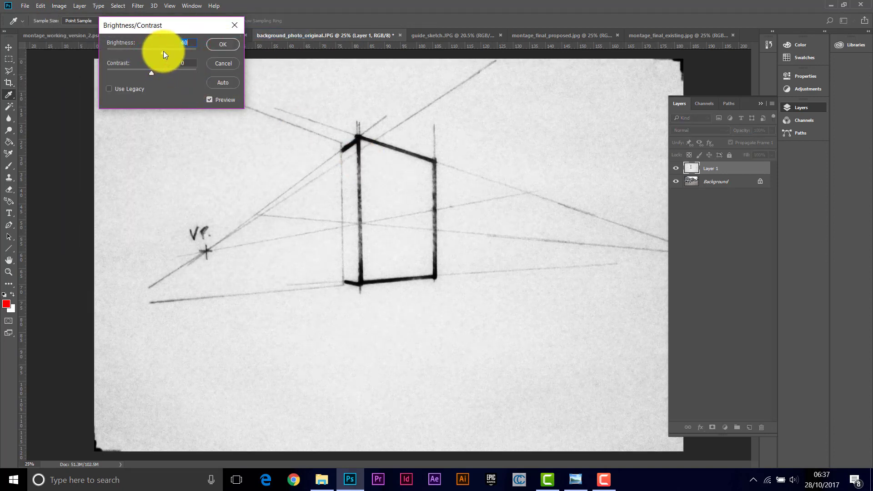
{"action": "left_click_drag", "start_coordinate": [154, 72], "coordinate": [222, 71]}
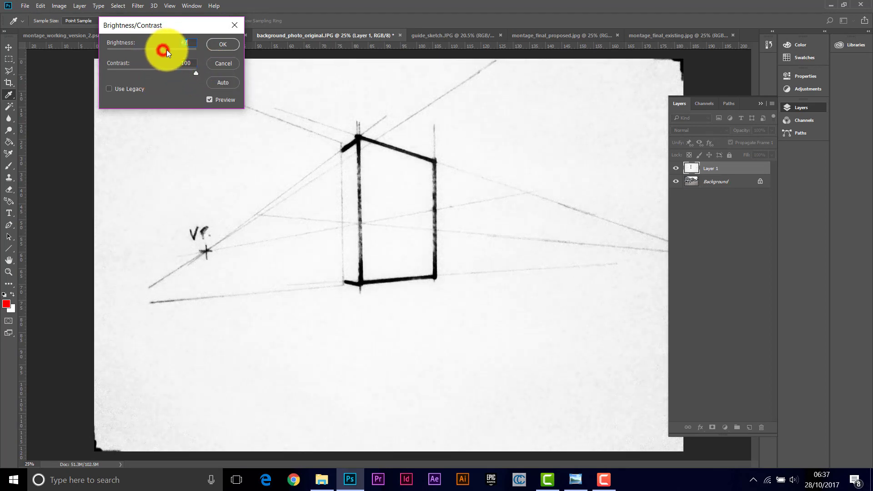
{"action": "mouse_move", "coordinate": [166, 50]}
{"action": "left_mouse_down"}
{"action": "mouse_move", "coordinate": [179, 50]}
{"action": "mouse_move", "coordinate": [160, 50]}
{"action": "left_mouse_up"}
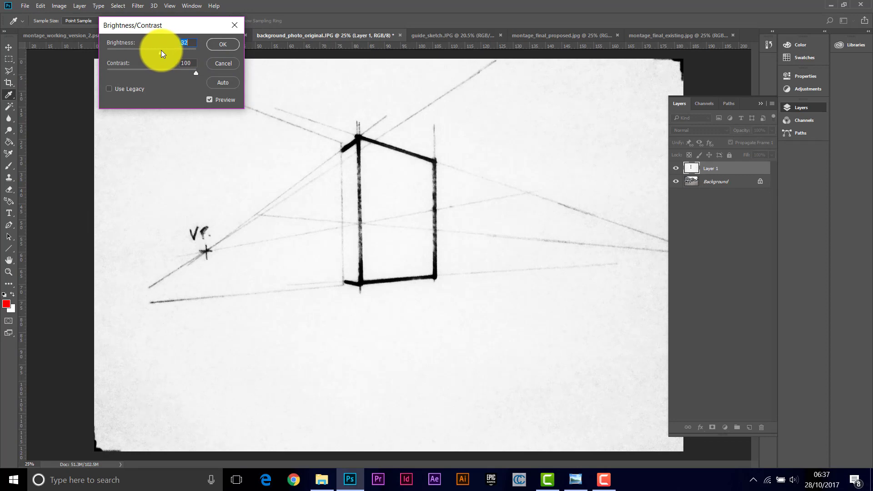
{"action": "left_click", "coordinate": [223, 45]}
{"action": "key", "text": "c"}
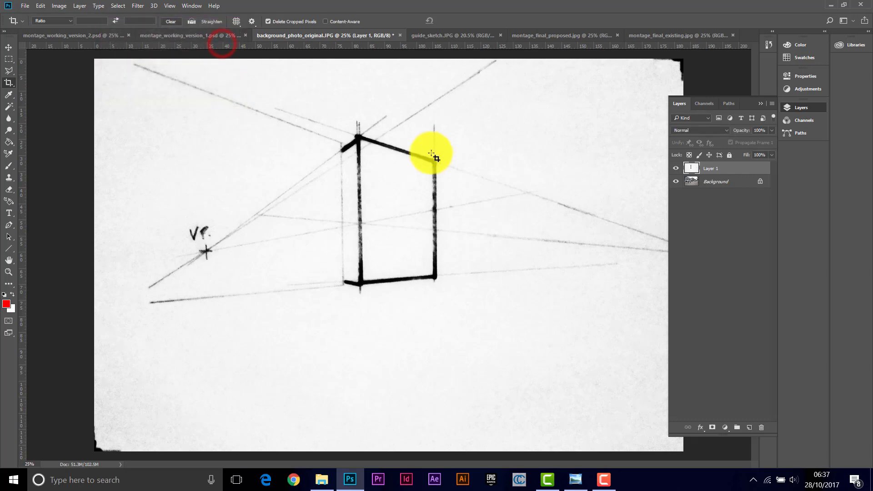
Start a Color Range selection on the sketch layer with fuzziness 100, sampling the black at the box outline's upper corner
{"action": "left_click", "coordinate": [117, 6]}
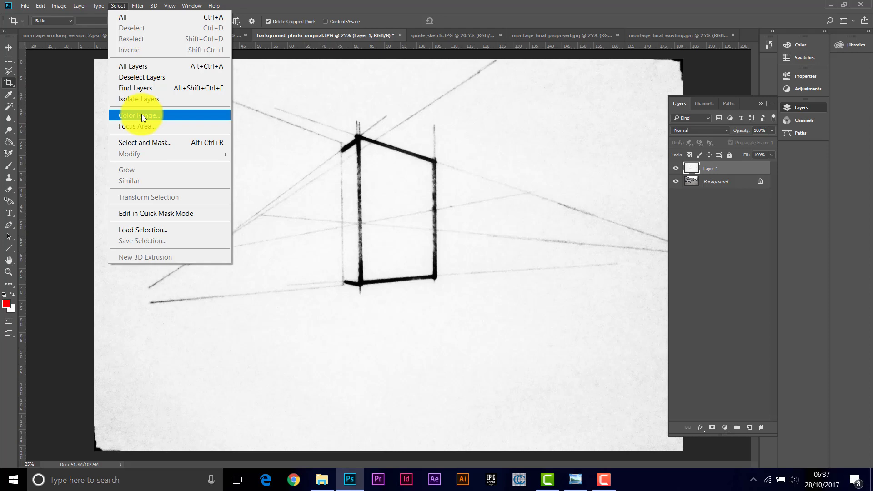
{"action": "left_click", "coordinate": [9, 271]}
{"action": "left_click", "coordinate": [378, 148]}
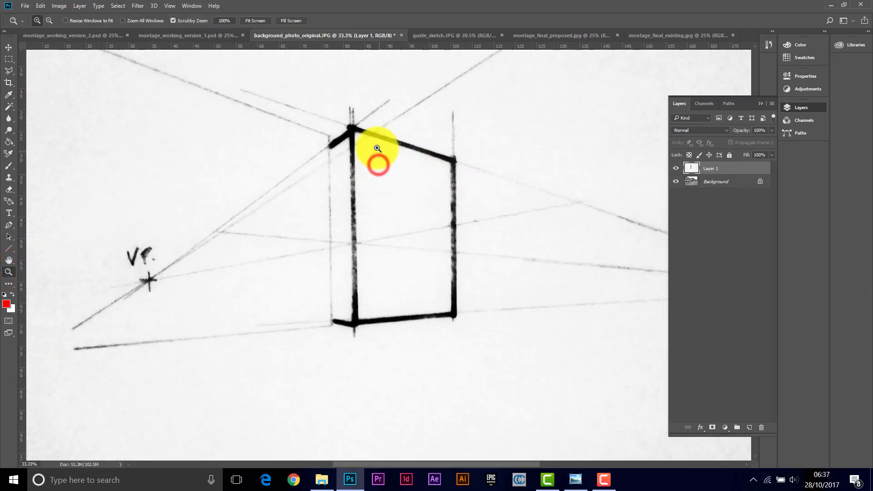
{"action": "left_click_drag", "start_coordinate": [378, 148], "coordinate": [389, 139]}
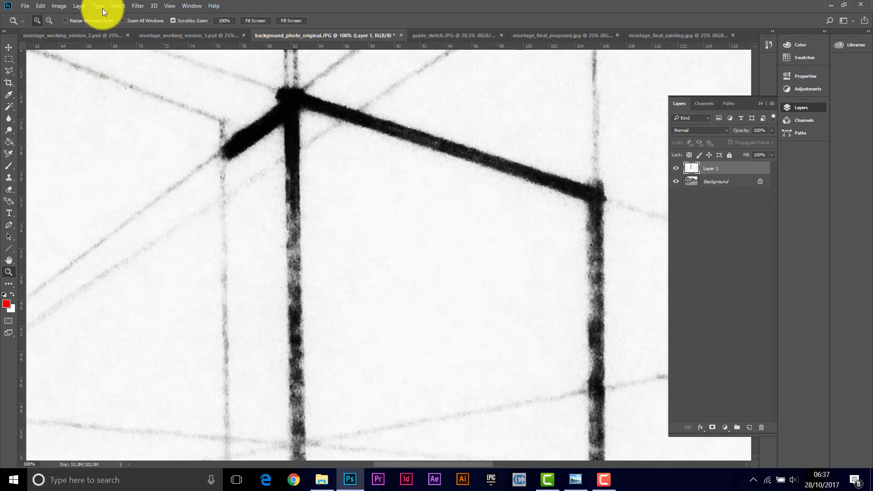
{"action": "left_click", "coordinate": [115, 6]}
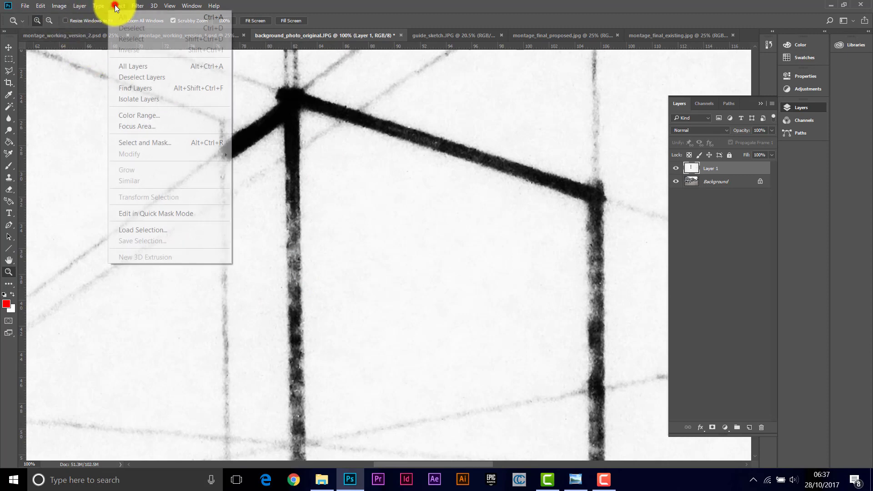
{"action": "left_click", "coordinate": [146, 116]}
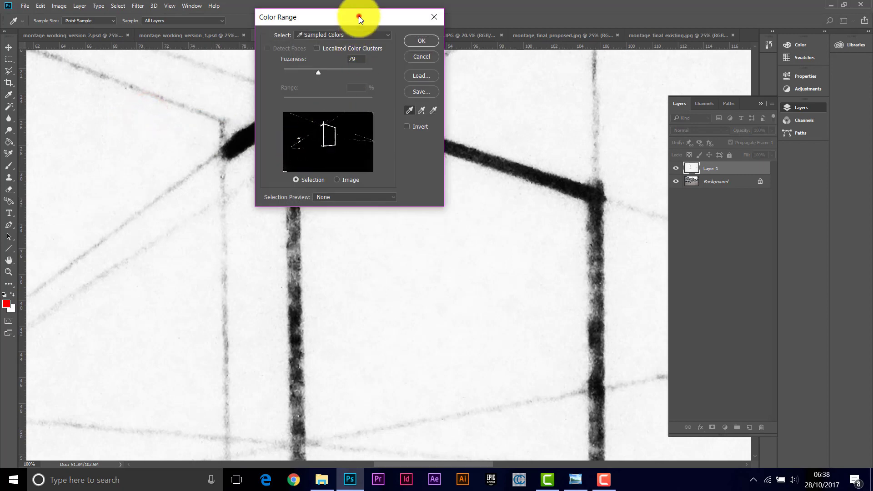
{"action": "left_click_drag", "start_coordinate": [359, 15], "coordinate": [470, 26]}
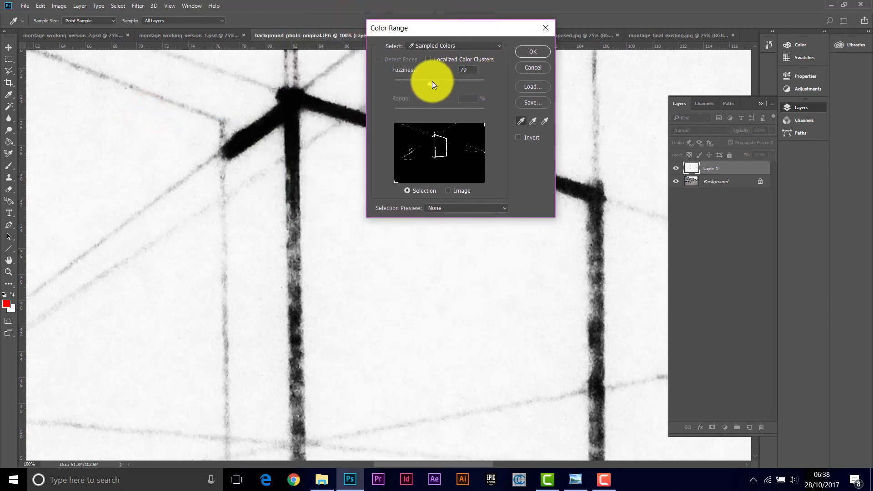
{"action": "left_click_drag", "start_coordinate": [428, 84], "coordinate": [439, 84]}
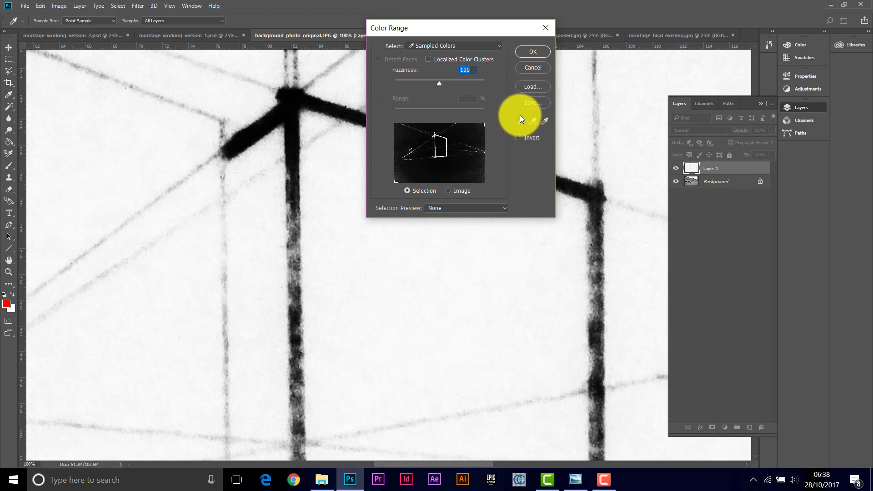
{"action": "left_click", "coordinate": [293, 100]}
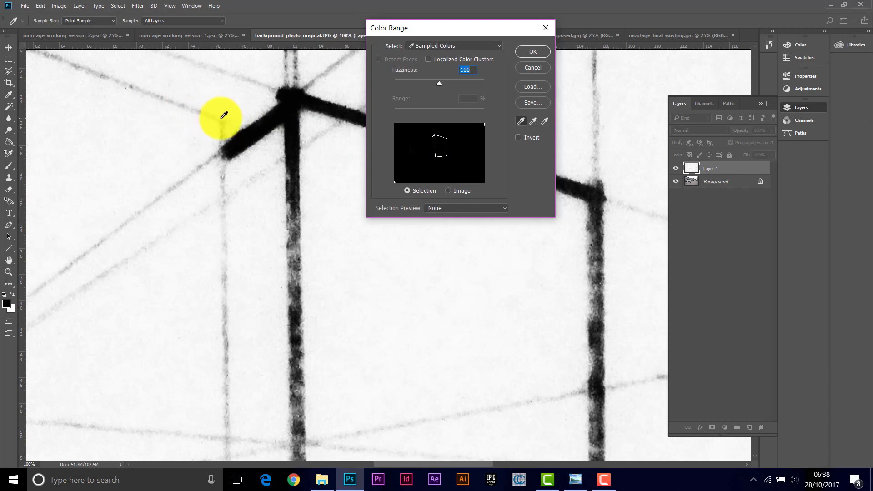
Add grey tones from the thick vertical line below that corner to the sampled colours, and raise the fuzziness to 146
{"action": "left_click", "coordinate": [533, 121]}
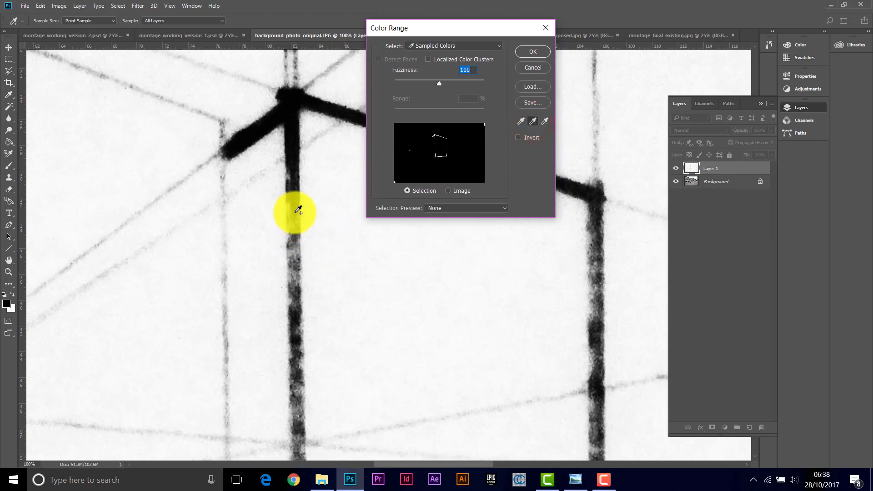
{"action": "left_click", "coordinate": [293, 187]}
{"action": "left_click", "coordinate": [295, 212]}
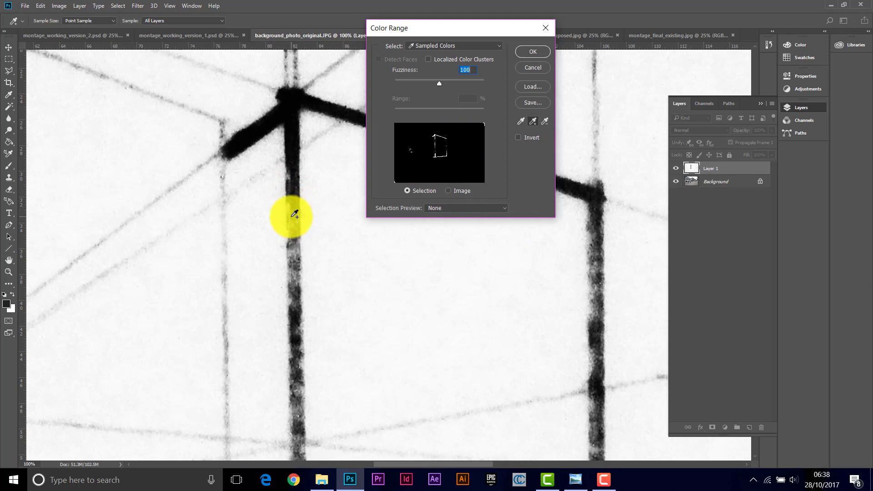
{"action": "left_click", "coordinate": [292, 214]}
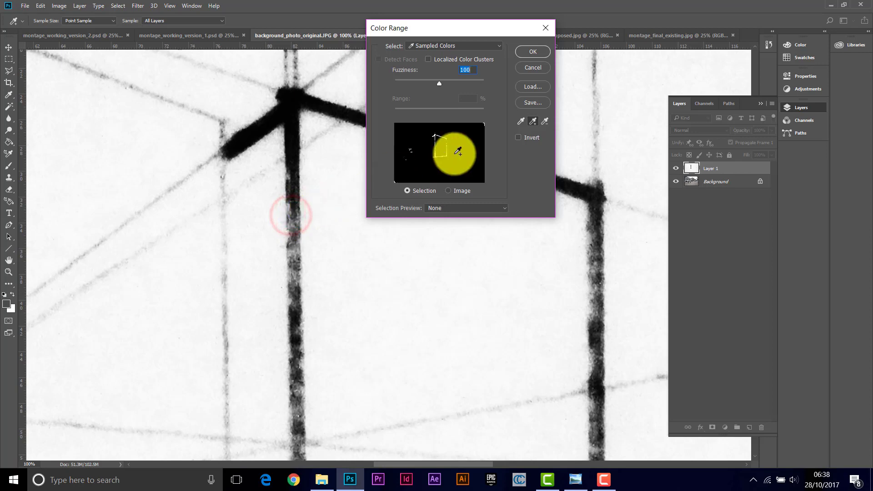
{"action": "left_click", "coordinate": [298, 235]}
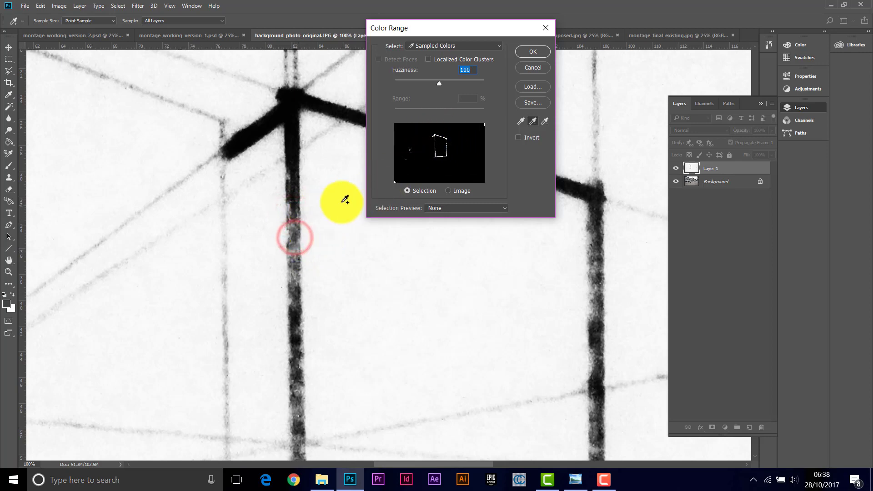
{"action": "left_click", "coordinate": [298, 264]}
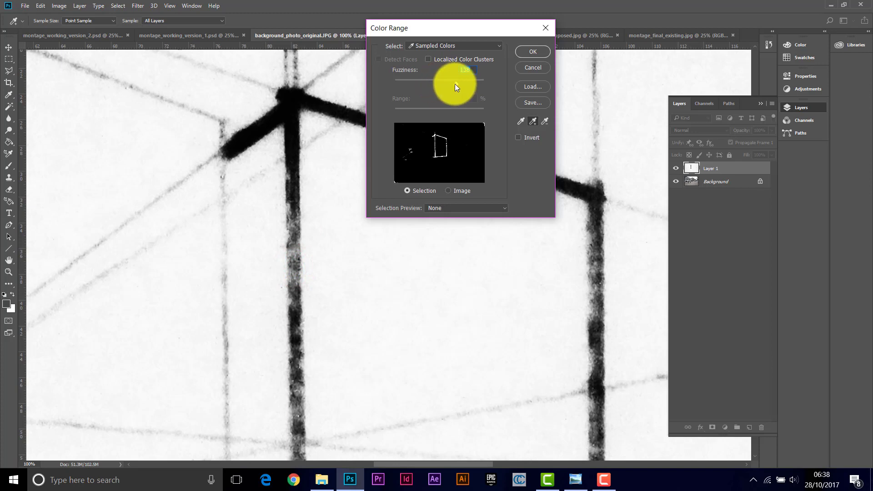
{"action": "left_click_drag", "start_coordinate": [460, 86], "coordinate": [460, 86]}
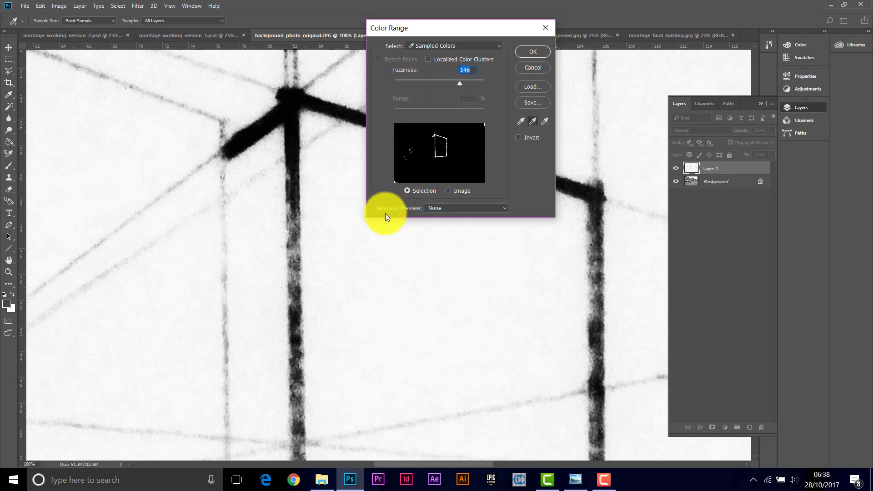
{"action": "left_click", "coordinate": [299, 256]}
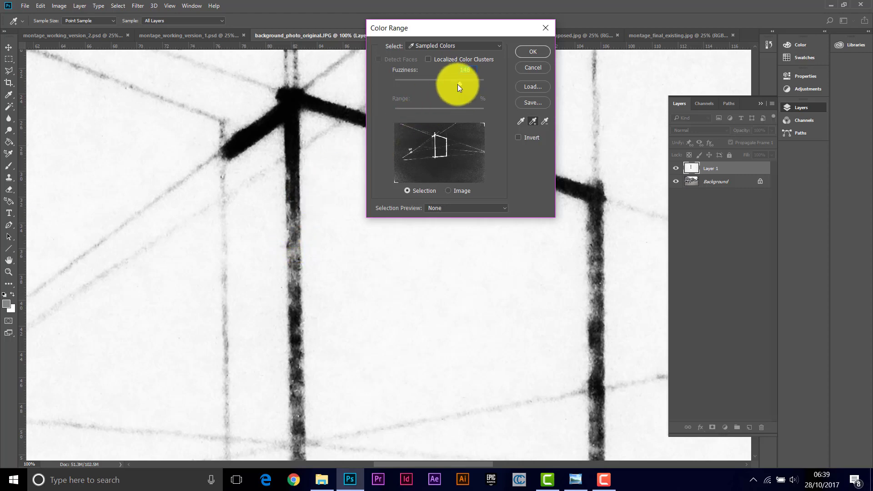
Lower the fuzziness to 103, add more dark samples from the same line, and apply the Color Range selection
{"action": "left_click_drag", "start_coordinate": [460, 84], "coordinate": [452, 86]}
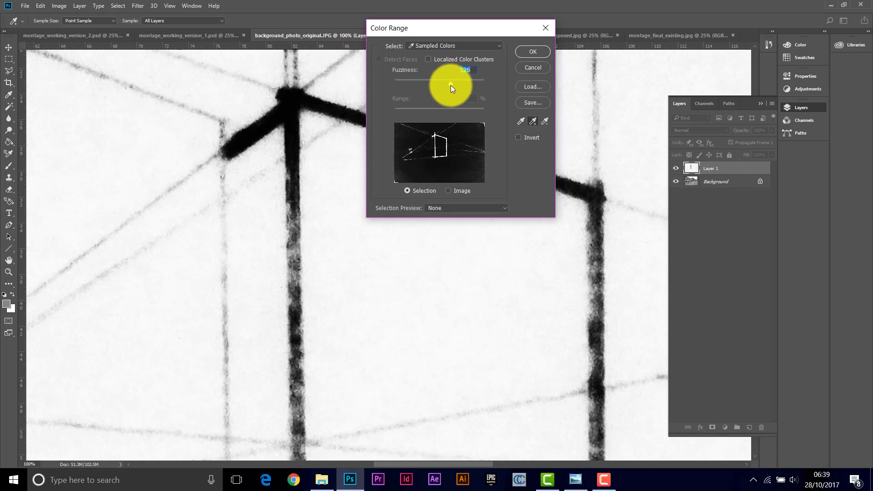
{"action": "left_click", "coordinate": [291, 100]}
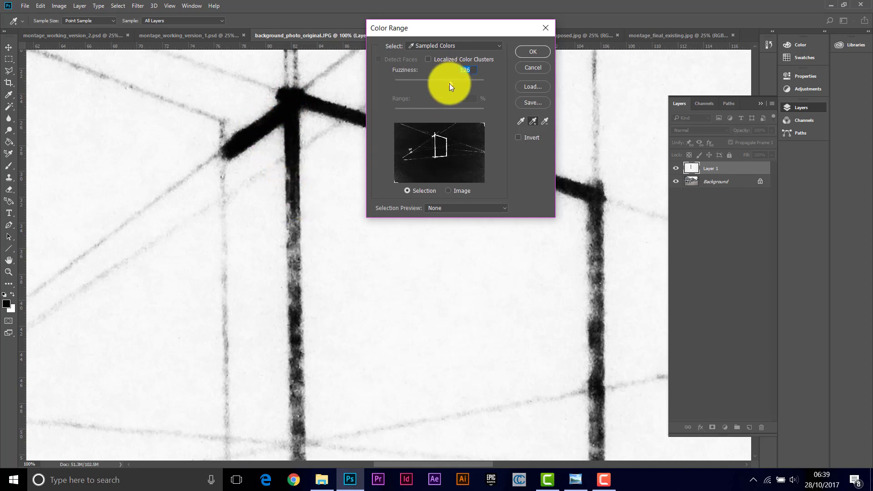
{"action": "mouse_move", "coordinate": [449, 84]}
{"action": "left_mouse_down"}
{"action": "mouse_move", "coordinate": [457, 84]}
{"action": "mouse_move", "coordinate": [440, 85]}
{"action": "left_mouse_up"}
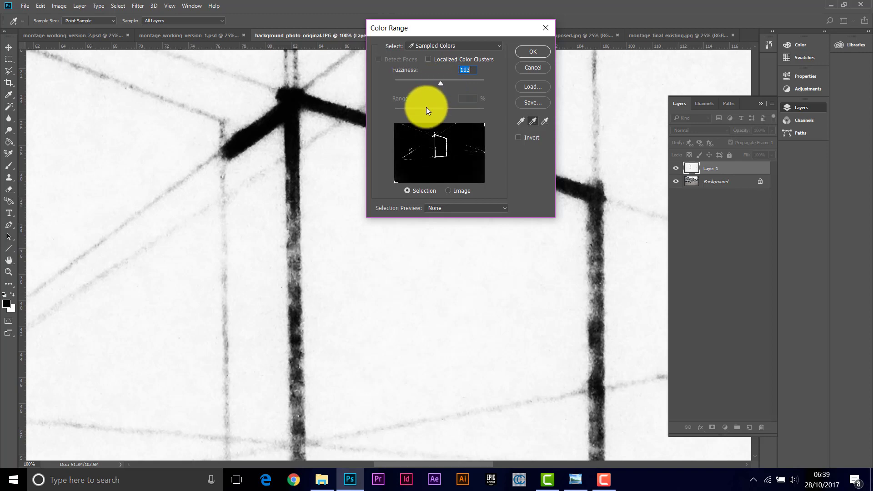
{"action": "left_click", "coordinate": [292, 191]}
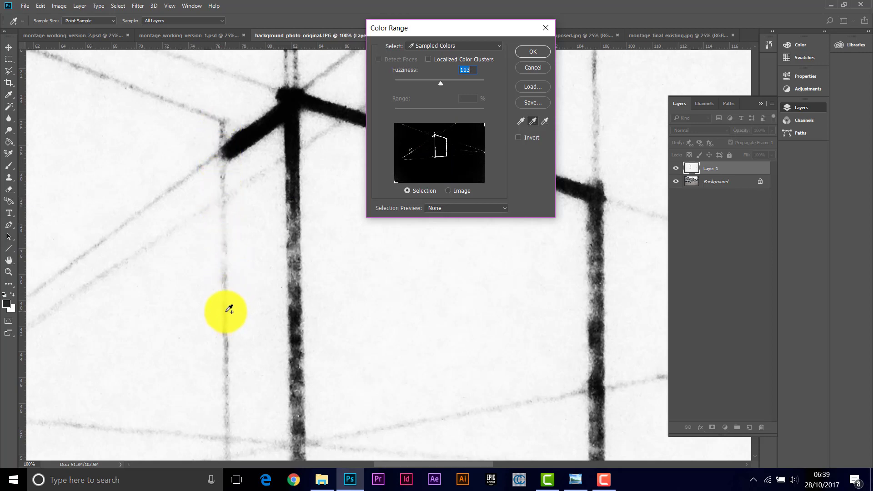
{"action": "left_click", "coordinate": [533, 52]}
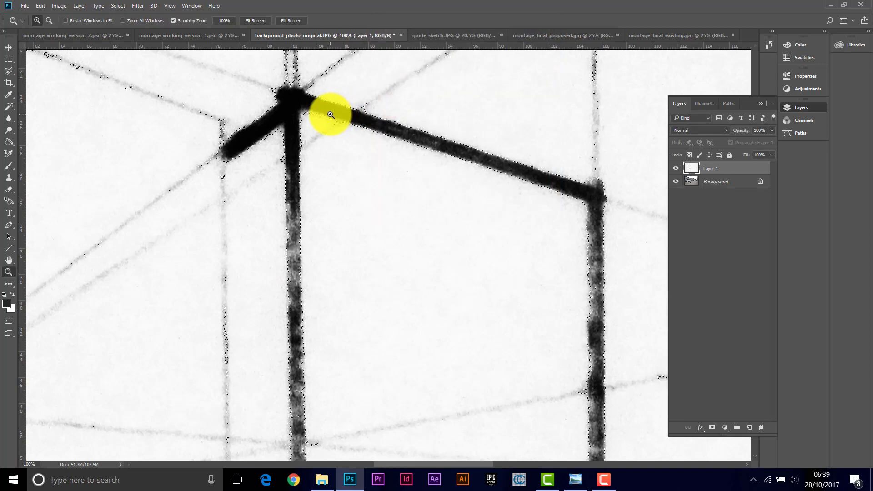
Invert the selection and delete the sketch's white paper background
{"action": "left_click", "coordinate": [117, 6]}
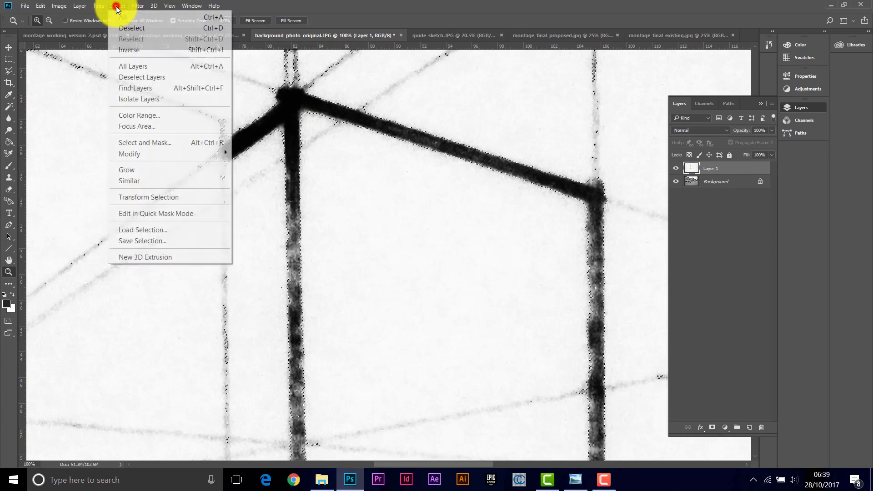
{"action": "left_click", "coordinate": [129, 50]}
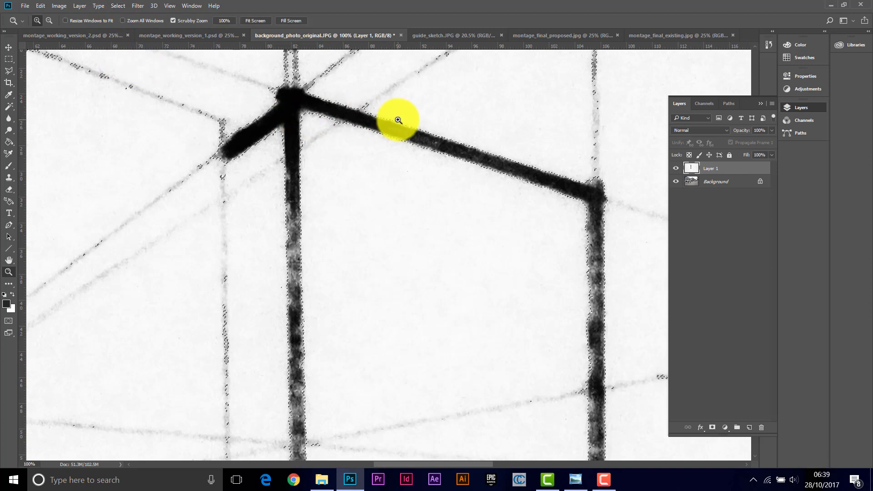
{"action": "key", "text": "Delete"}
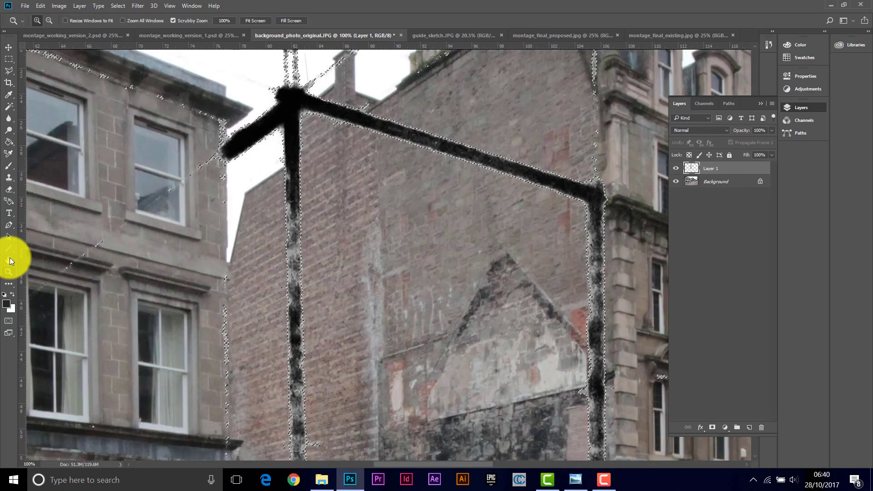
Clear the selection around the remaining sketch lines
{"action": "left_click", "coordinate": [8, 272]}
{"action": "left_click", "coordinate": [393, 267], "text": "alt"}
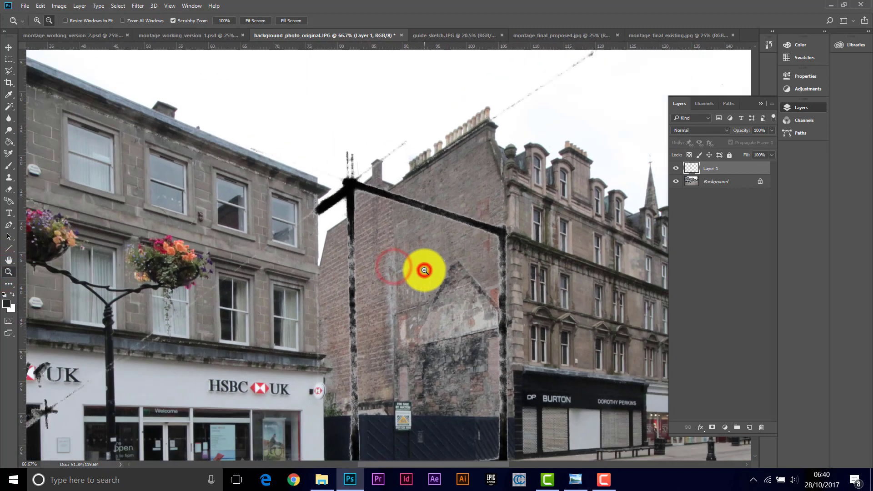
{"action": "left_click", "coordinate": [426, 273], "text": "alt"}
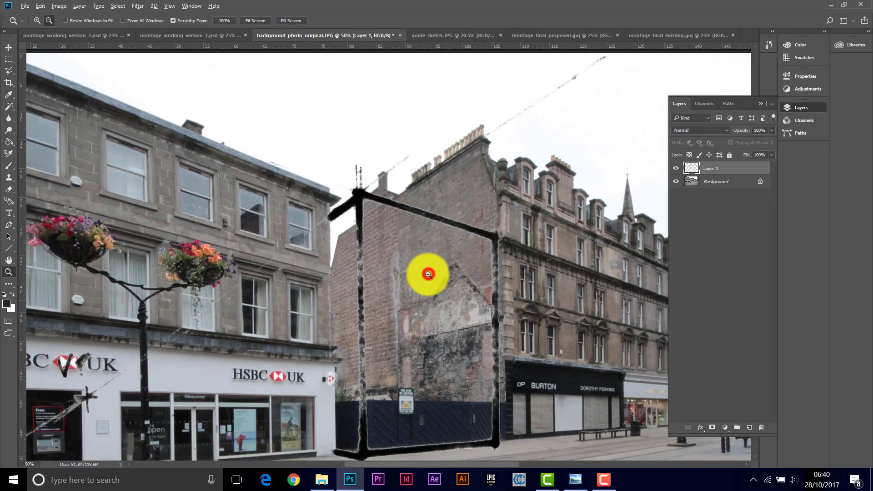
{"action": "left_click", "coordinate": [428, 274], "text": "alt"}
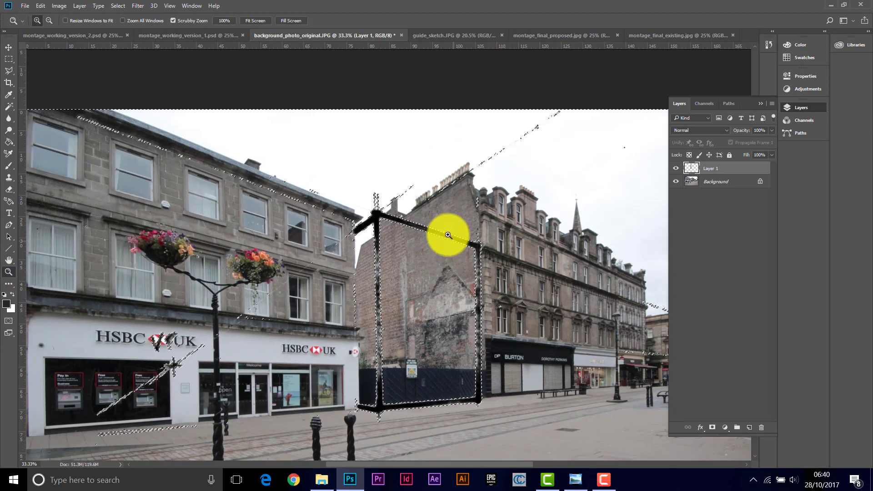
{"action": "left_click", "coordinate": [114, 6]}
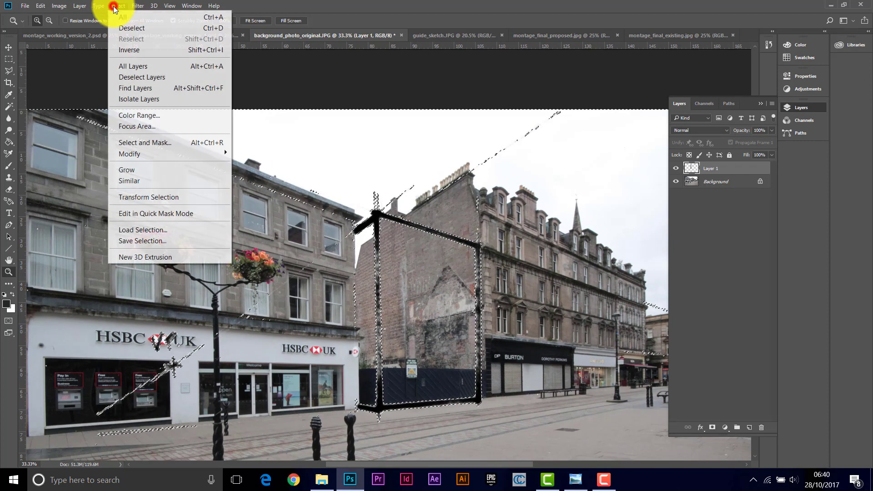
{"action": "left_click", "coordinate": [124, 28]}
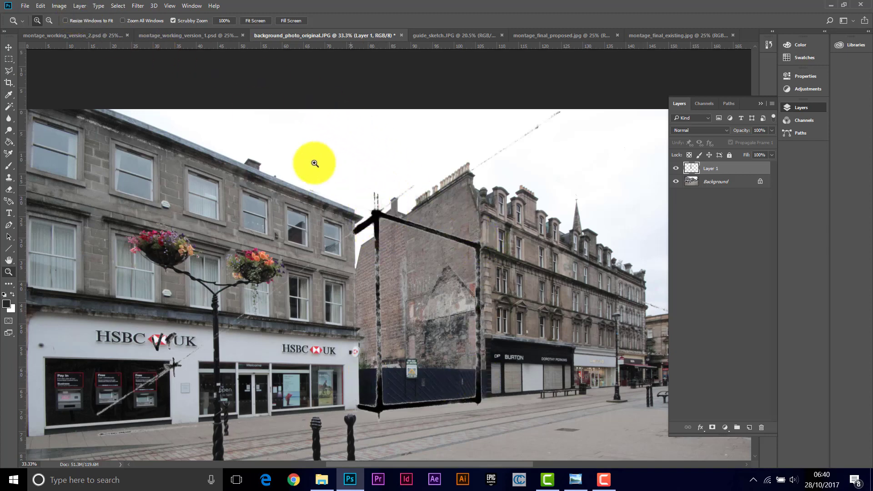
Invert the sketch layer's colours to turn its black lines white
{"action": "left_click", "coordinate": [58, 5]}
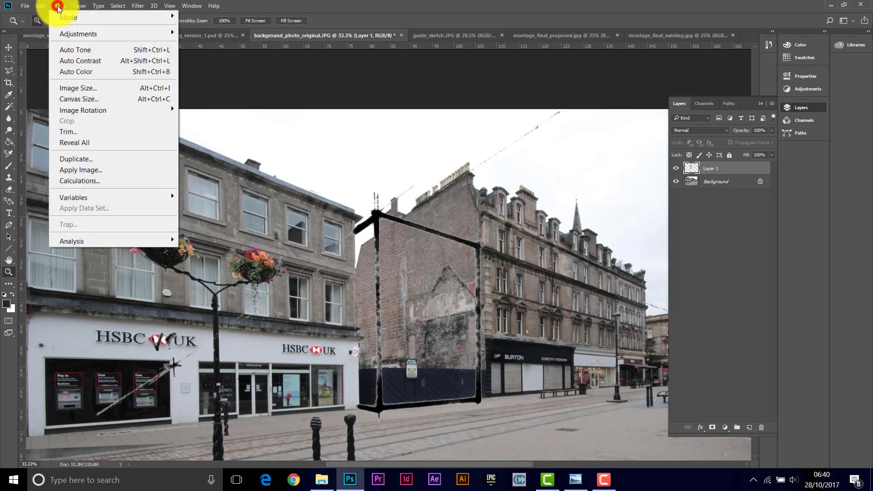
{"action": "mouse_move", "coordinate": [69, 31]}
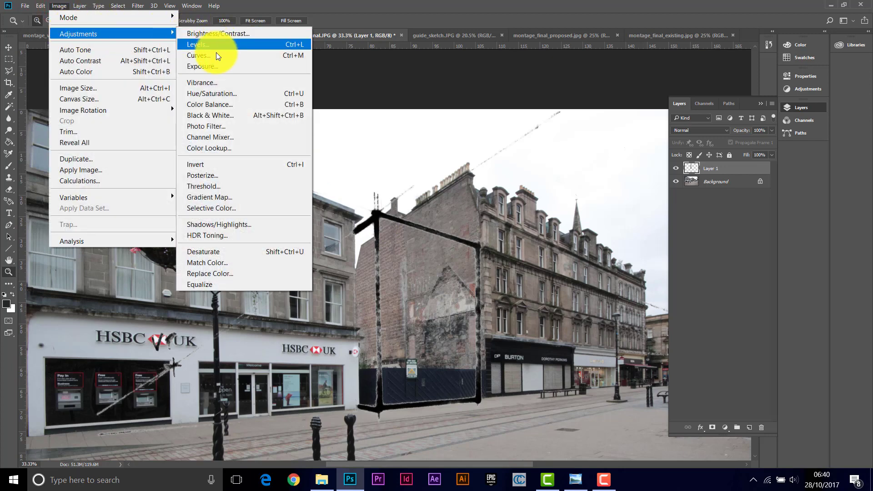
{"action": "left_click", "coordinate": [211, 164]}
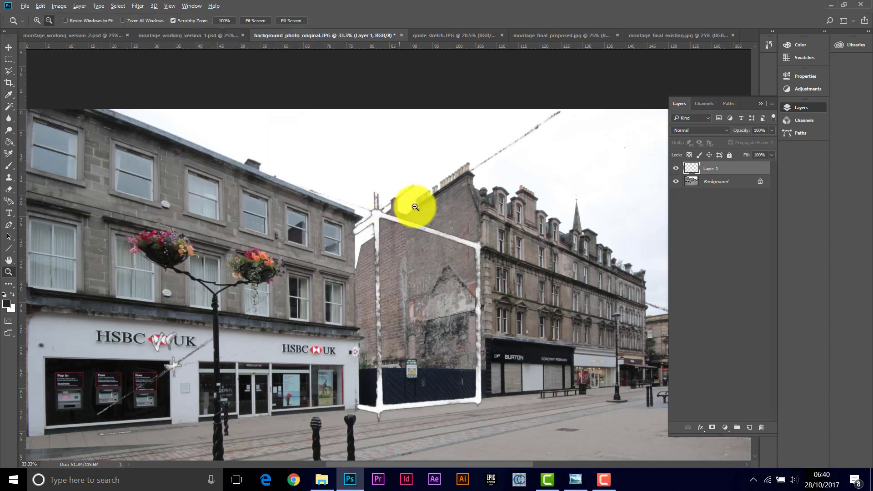
Brighten the sketch lines with a Brightness/Contrast adjustment of brightness 63 and contrast 100
{"action": "left_click", "coordinate": [423, 220], "text": "alt"}
{"action": "left_click", "coordinate": [423, 220], "text": "alt"}
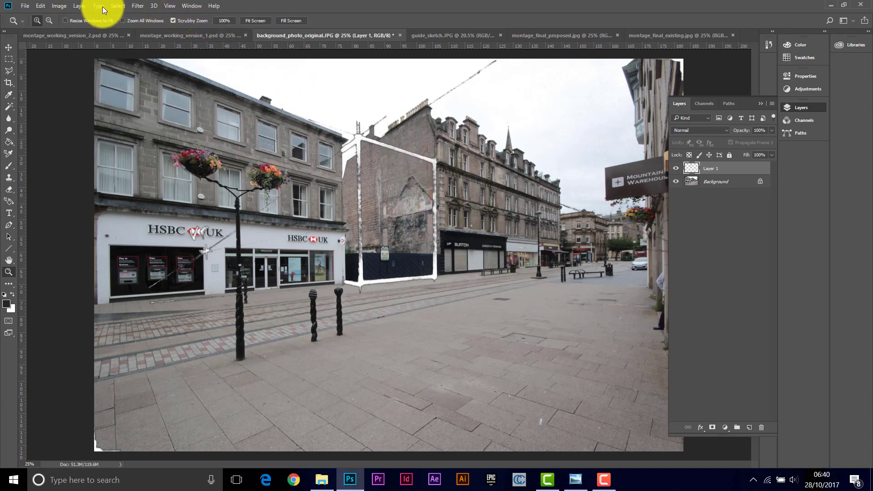
{"action": "left_click", "coordinate": [62, 6]}
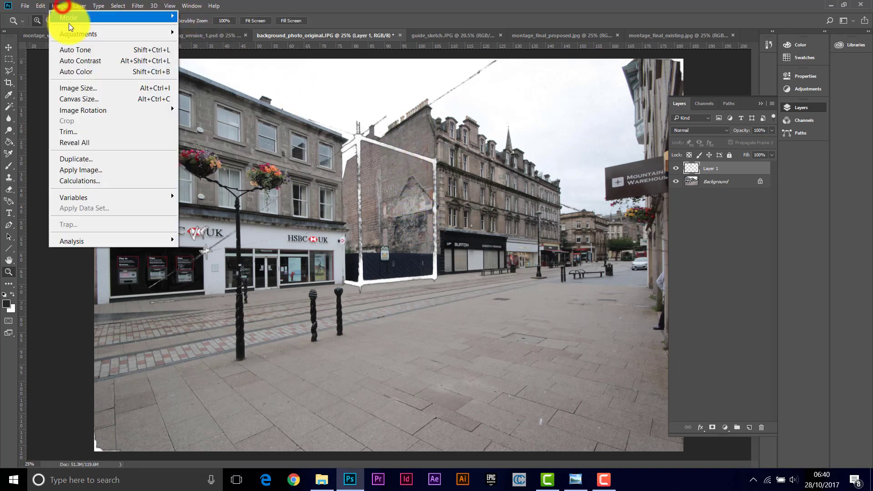
{"action": "mouse_move", "coordinate": [70, 33]}
{"action": "left_click", "coordinate": [209, 34]}
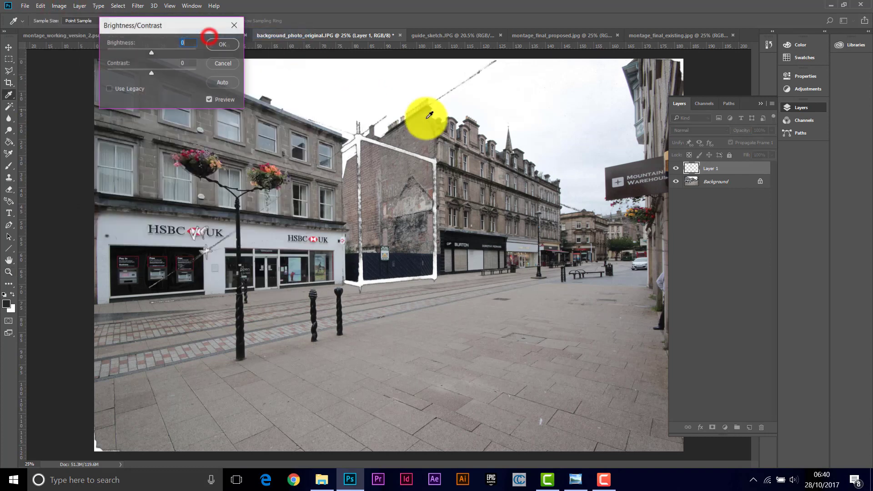
{"action": "left_click_drag", "start_coordinate": [152, 55], "coordinate": [240, 77]}
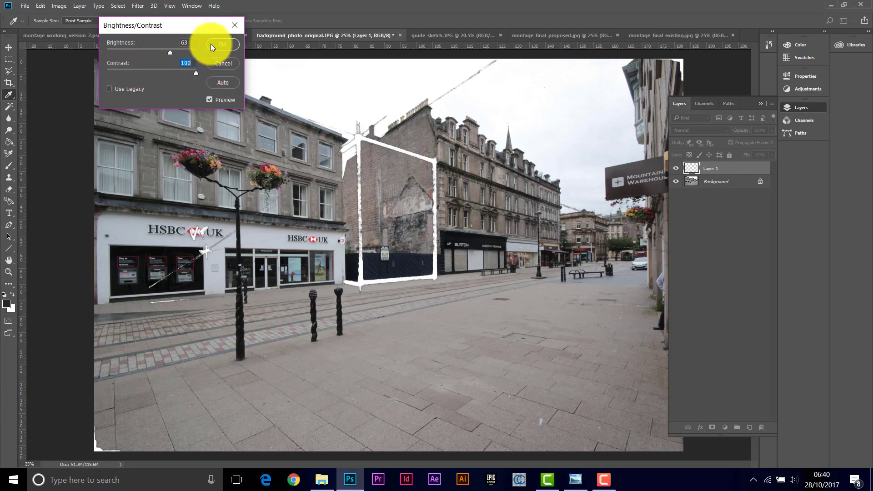
{"action": "left_click", "coordinate": [225, 46]}
{"action": "key", "text": "z"}
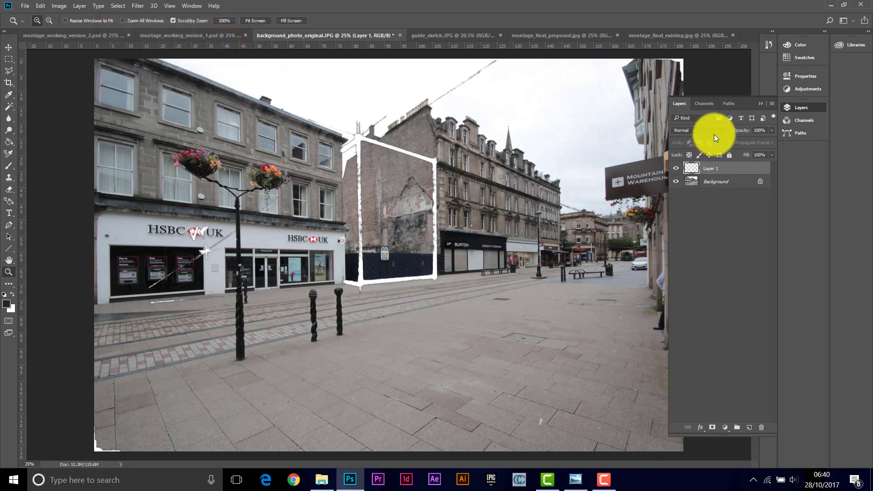
Rename the sketch line layer as SKETCH
{"action": "left_click", "coordinate": [719, 168]}
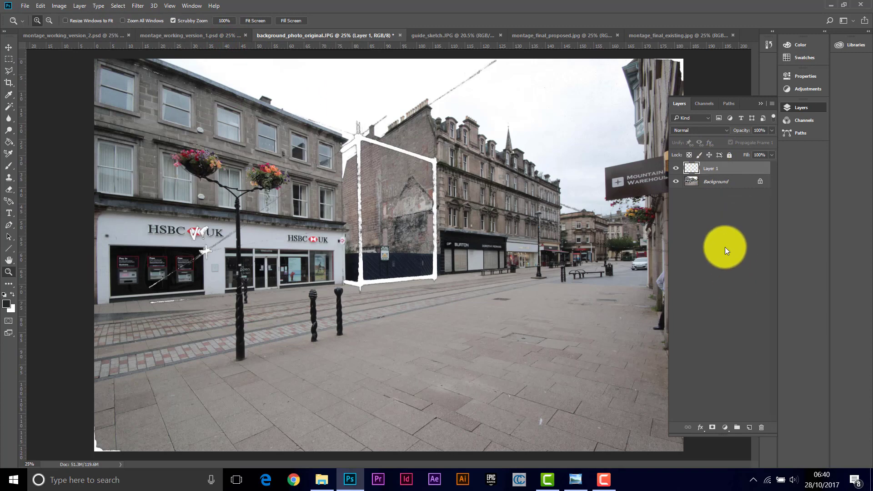
{"action": "double_click", "coordinate": [713, 168]}
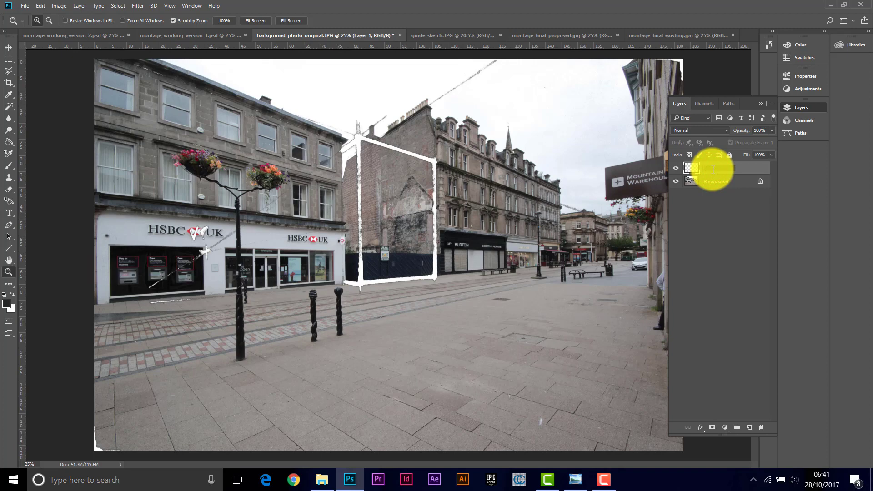
{"action": "key", "text": "Caps_Lock"}
{"action": "type", "text": "Sketch"}
{"action": "key", "text": "Return"}
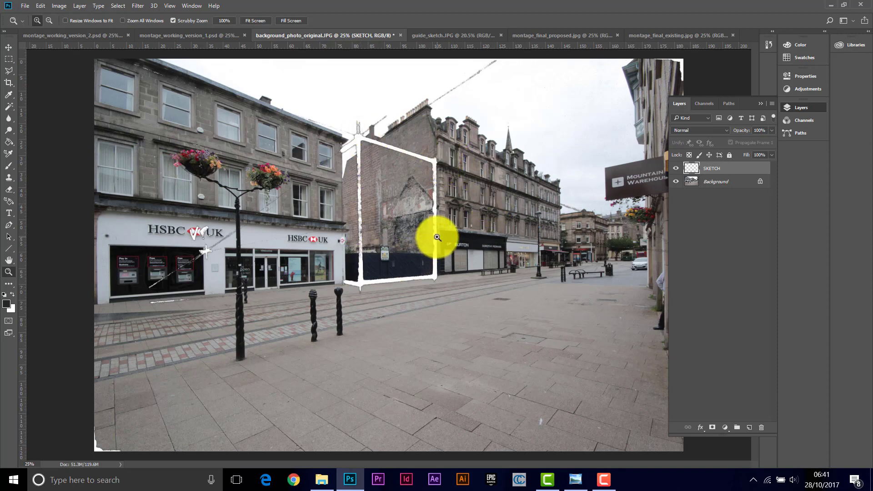
Cut the whole street photo from the locked Background, paste it onto its own layer and rename that layer BACKG
{"action": "left_click", "coordinate": [721, 185]}
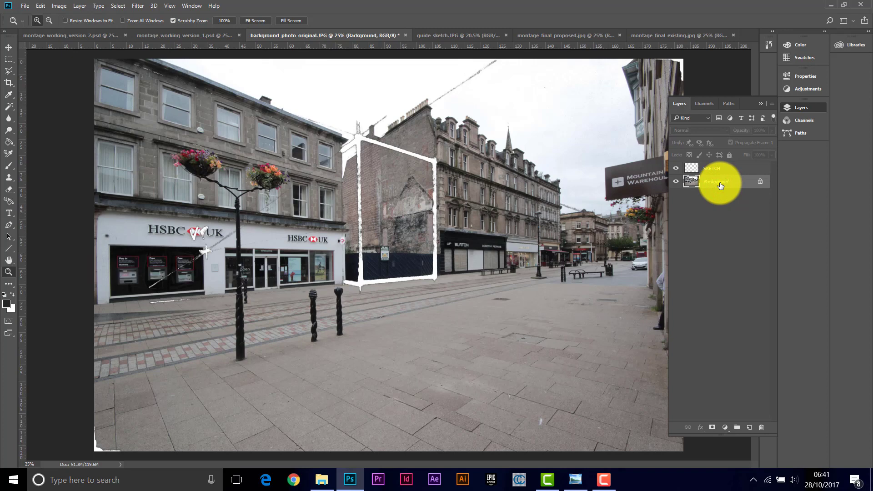
{"action": "right_click", "coordinate": [721, 185]}
{"action": "left_click", "coordinate": [701, 201]}
{"action": "key", "text": "ctrl+a"}
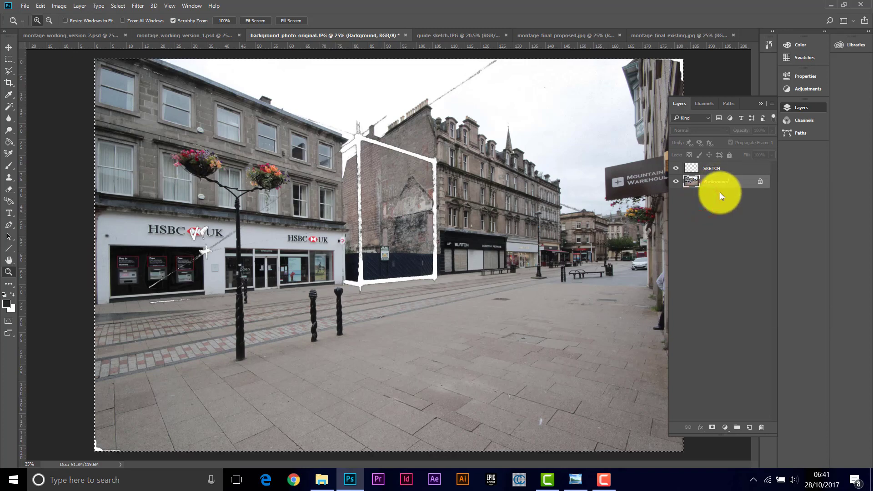
{"action": "key", "text": "ctrl+x"}
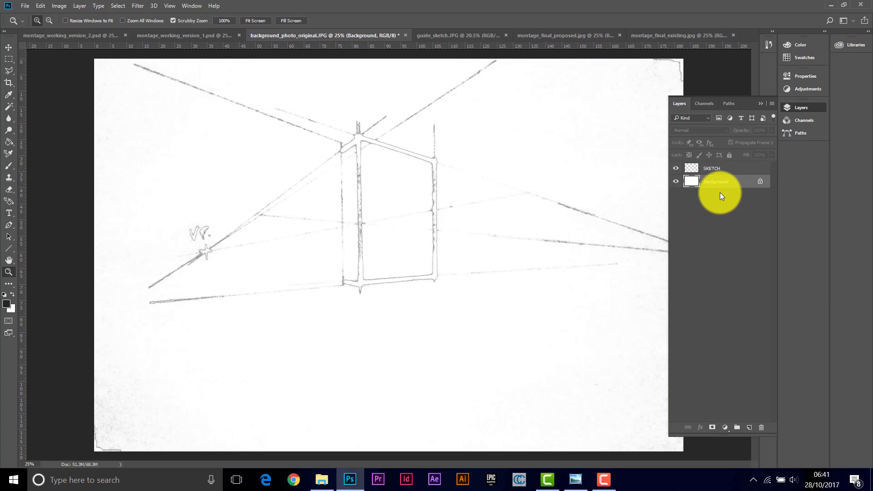
{"action": "key", "text": "ctrl+v"}
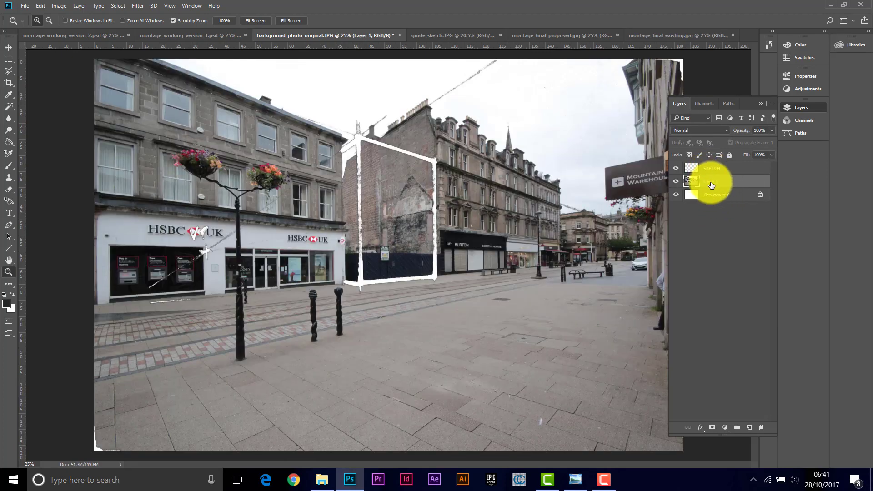
{"action": "double_click", "coordinate": [712, 182]}
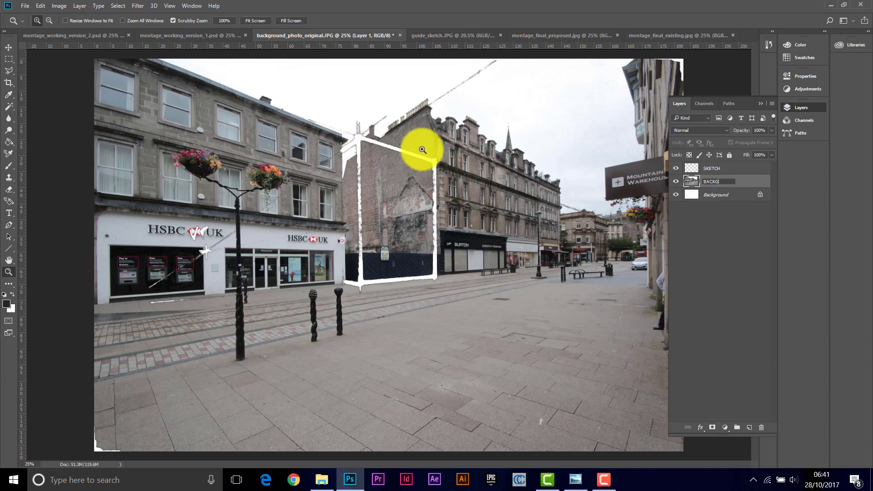
Distort the SKETCH and BACKG layers together, pulling both upper corners slightly outward beyond the canvas, and apply the transform
{"action": "left_click", "coordinate": [735, 175], "text": "shift"}
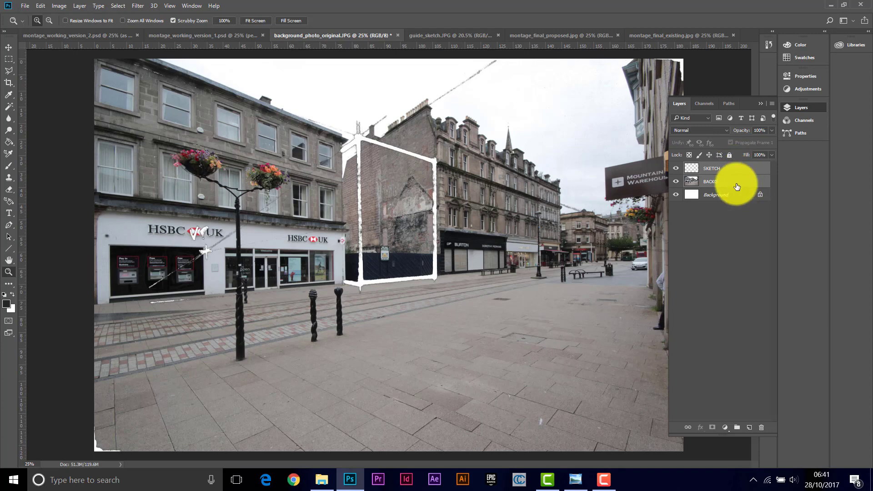
{"action": "left_click", "coordinate": [43, 6]}
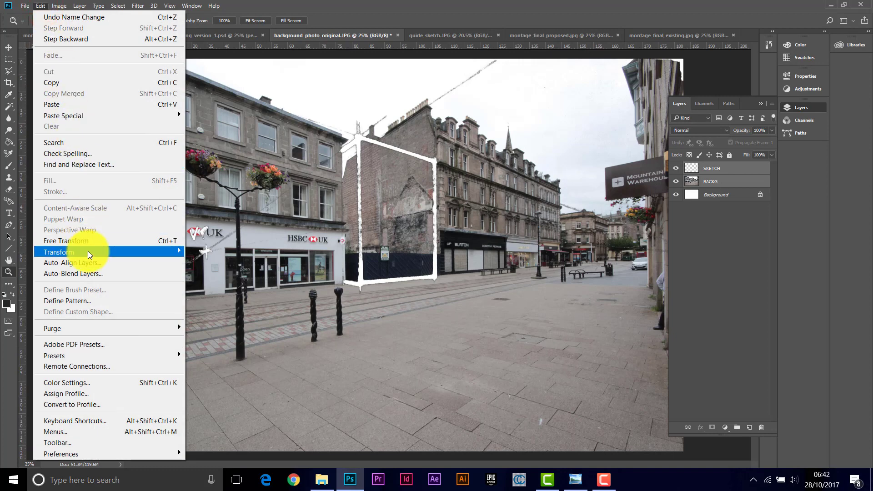
{"action": "mouse_move", "coordinate": [83, 254]}
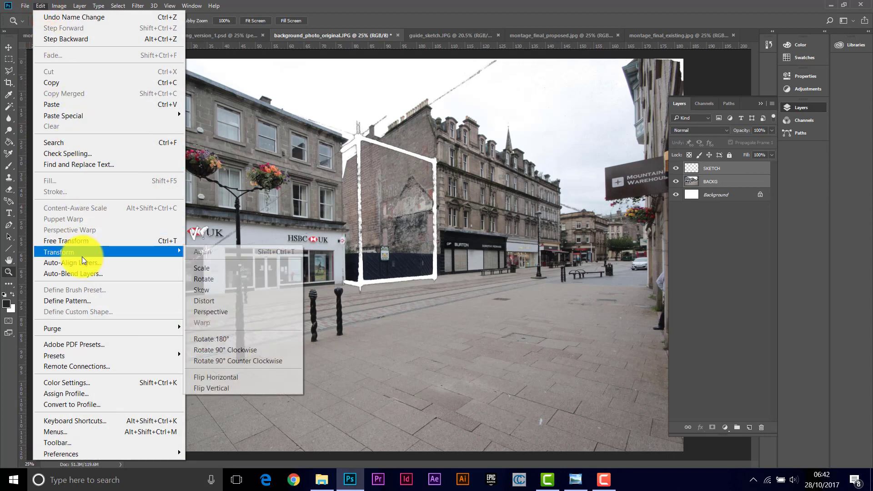
{"action": "left_click", "coordinate": [216, 302]}
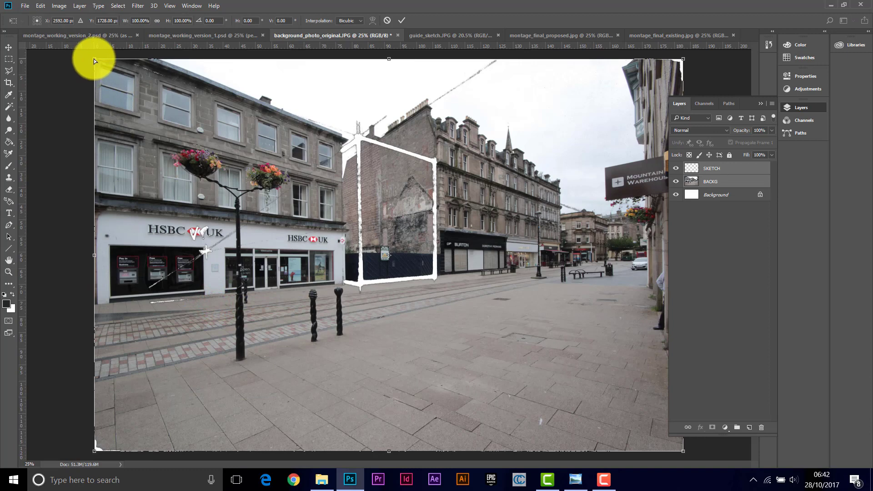
{"action": "left_click_drag", "start_coordinate": [93, 59], "coordinate": [83, 50]}
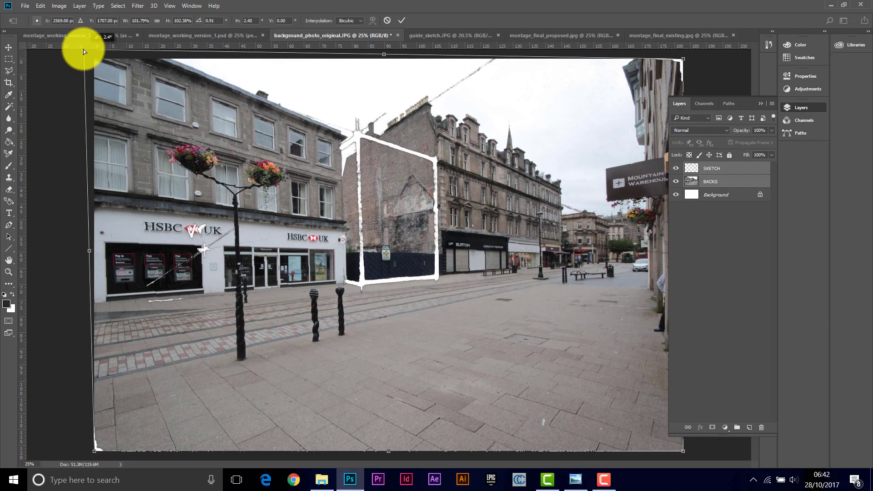
{"action": "left_click_drag", "start_coordinate": [83, 49], "coordinate": [84, 50]}
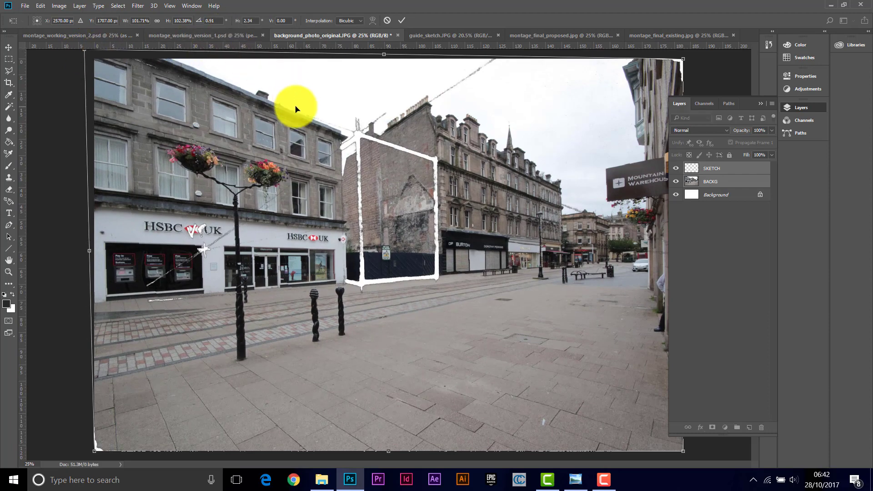
{"action": "scroll", "coordinate": [298, 112], "scroll_direction": "down", "scroll_amount": 1}
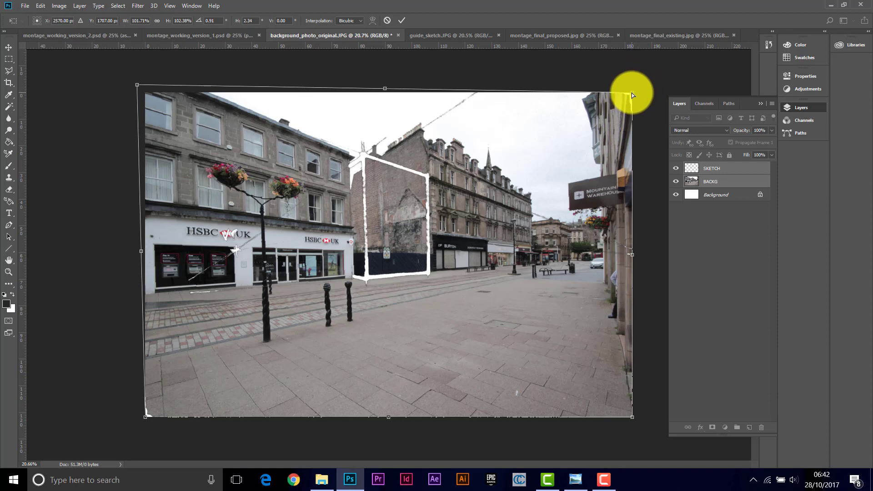
{"action": "left_click_drag", "start_coordinate": [632, 94], "coordinate": [640, 86]}
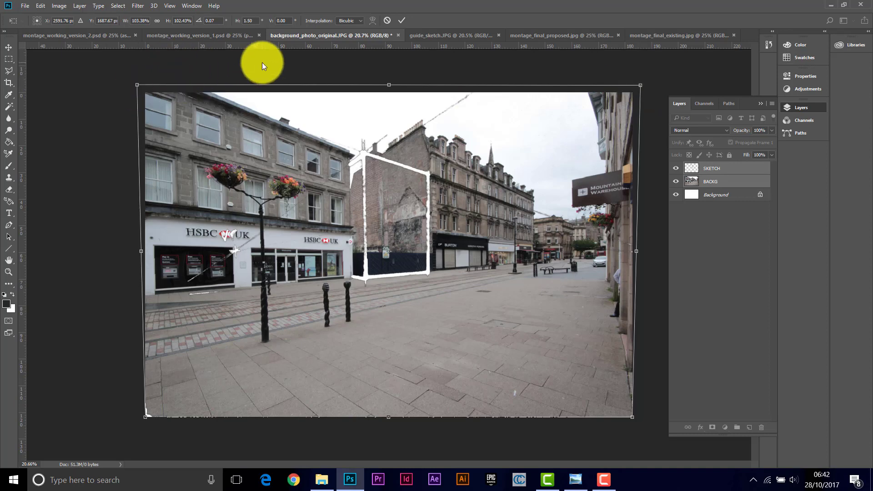
{"action": "left_click", "coordinate": [401, 21]}
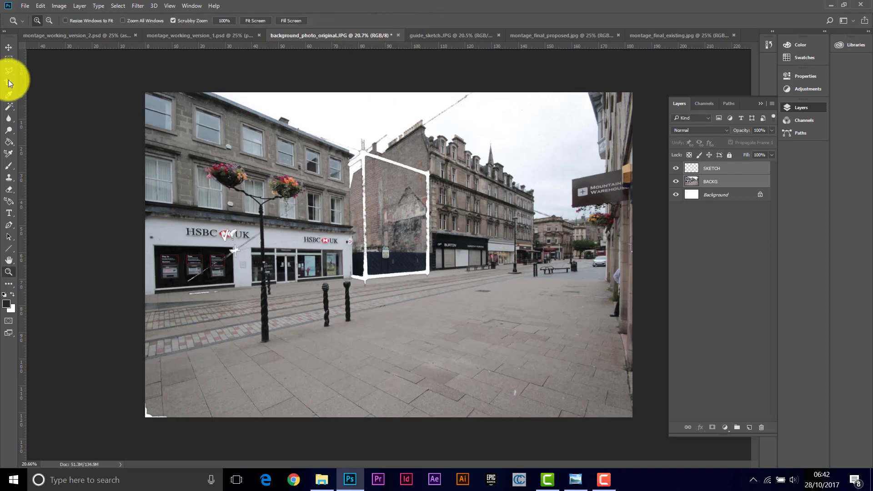
{"action": "left_click", "coordinate": [7, 59]}
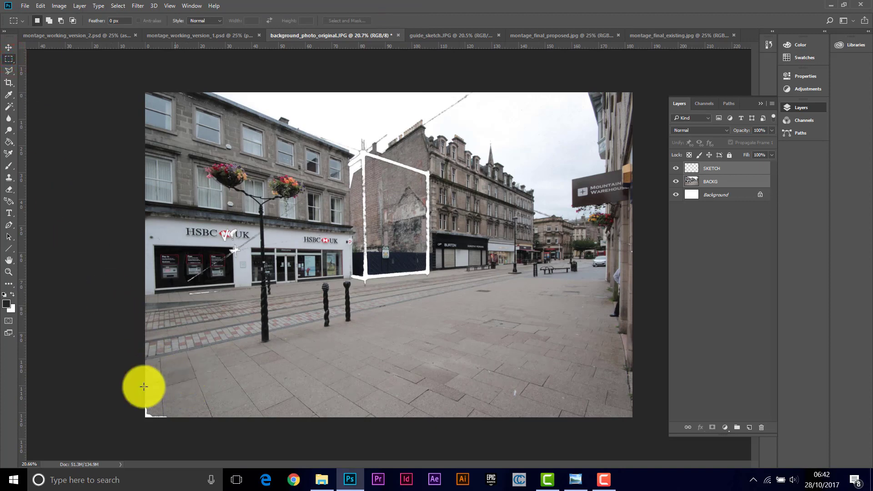
{"action": "left_click_drag", "start_coordinate": [186, 379], "coordinate": [121, 441]}
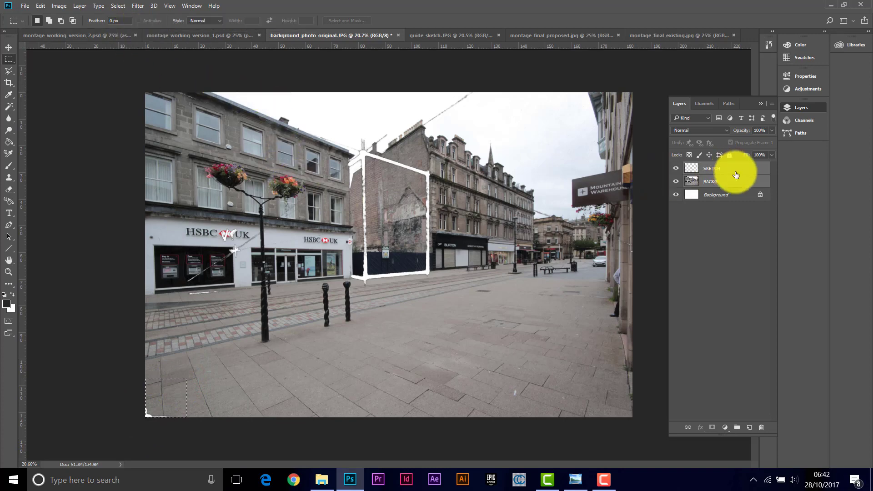
{"action": "key", "text": "ctrl+d"}
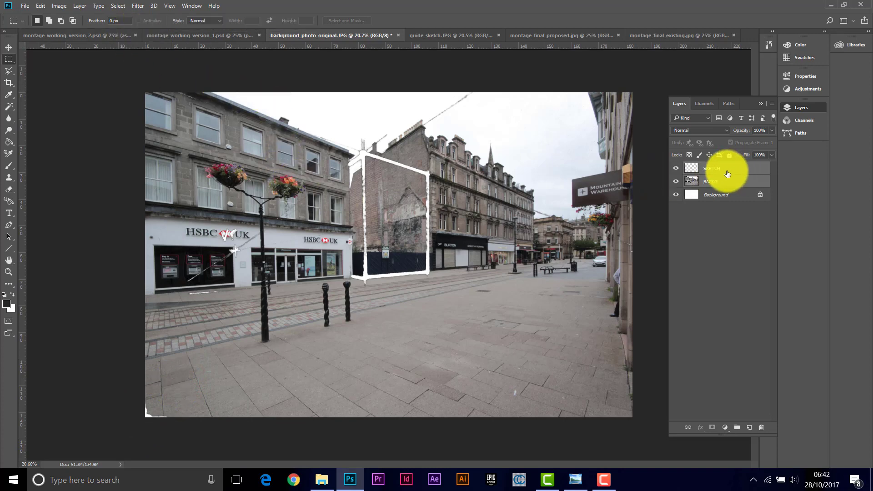
{"action": "left_click", "coordinate": [739, 169]}
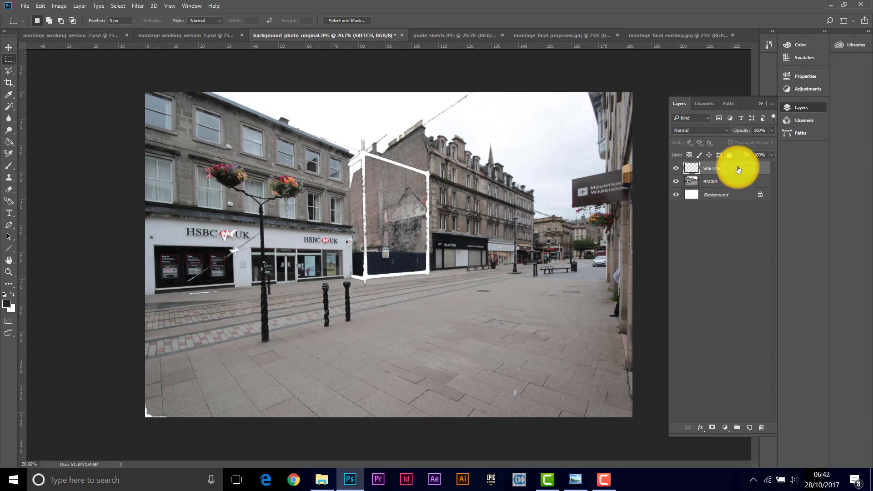
{"action": "key", "text": "Delete"}
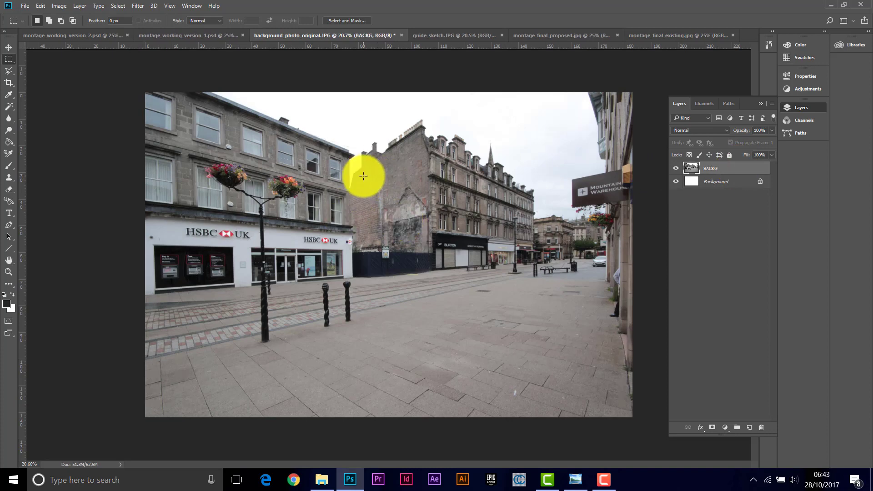
{"action": "key", "text": "ctrl+z"}
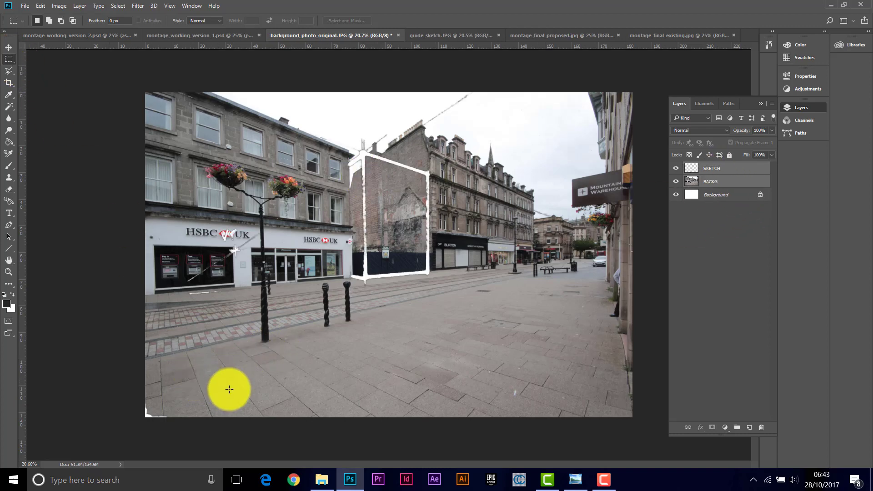
Marquee the stray mark in the image's lower-left corner, delete it from the SKETCH layer and clear the selection
{"action": "left_click_drag", "start_coordinate": [190, 380], "coordinate": [71, 453]}
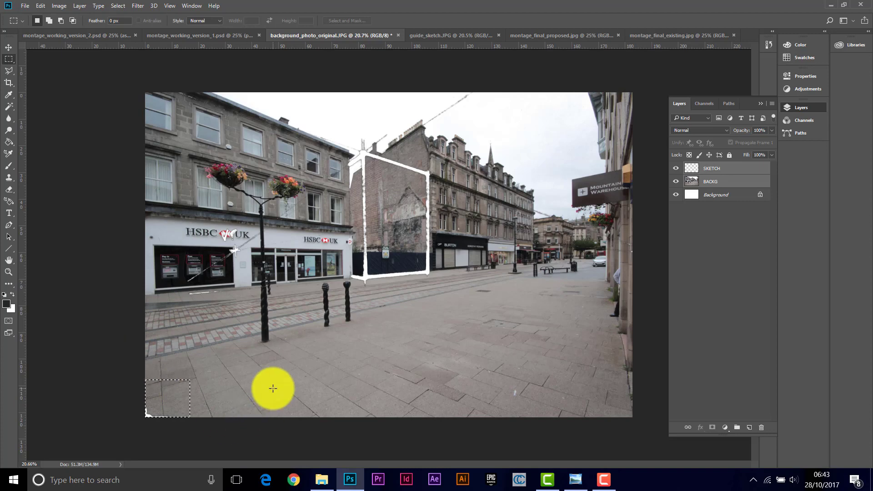
{"action": "left_click", "coordinate": [743, 171]}
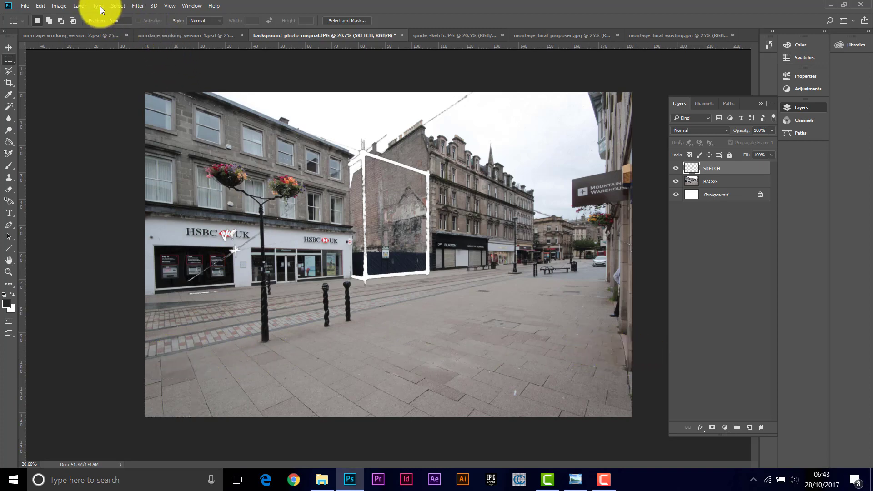
{"action": "left_click", "coordinate": [118, 5]}
{"action": "left_click", "coordinate": [118, 29]}
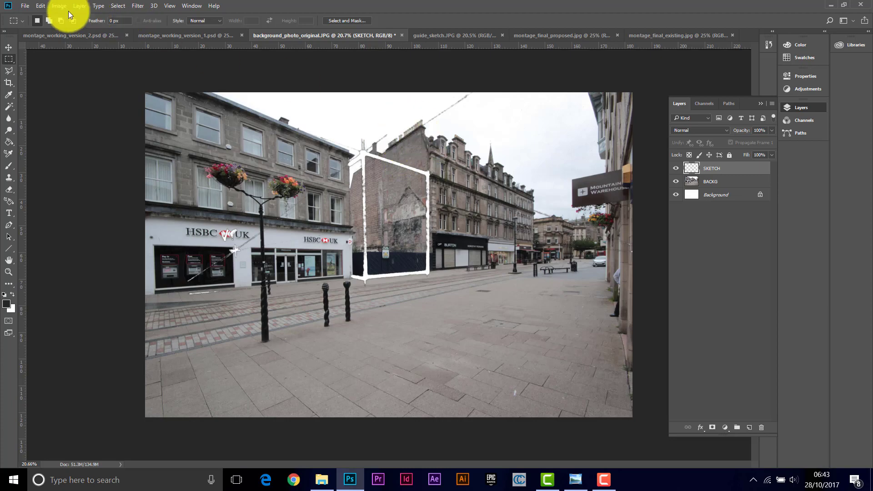
Save the document as the layered Photoshop file MONTAGE_END_STAGE_1.psd with Maximize Compatibility on
{"action": "left_click", "coordinate": [24, 6]}
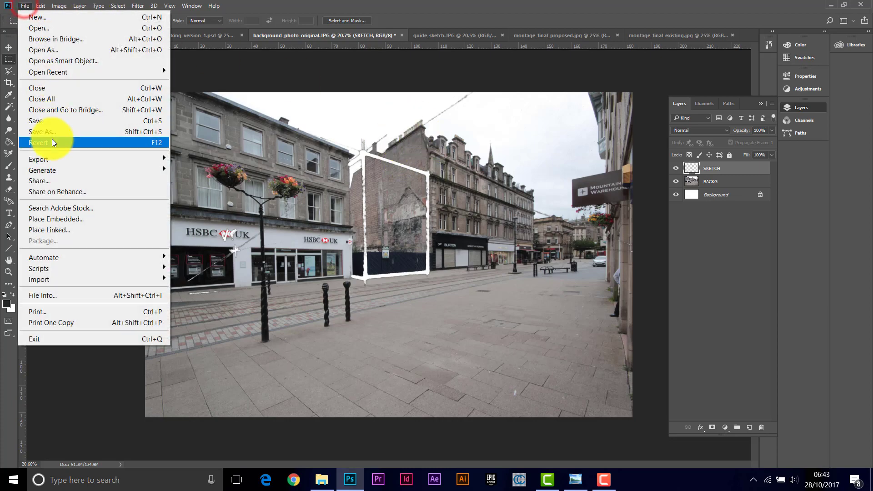
{"action": "left_click", "coordinate": [53, 131]}
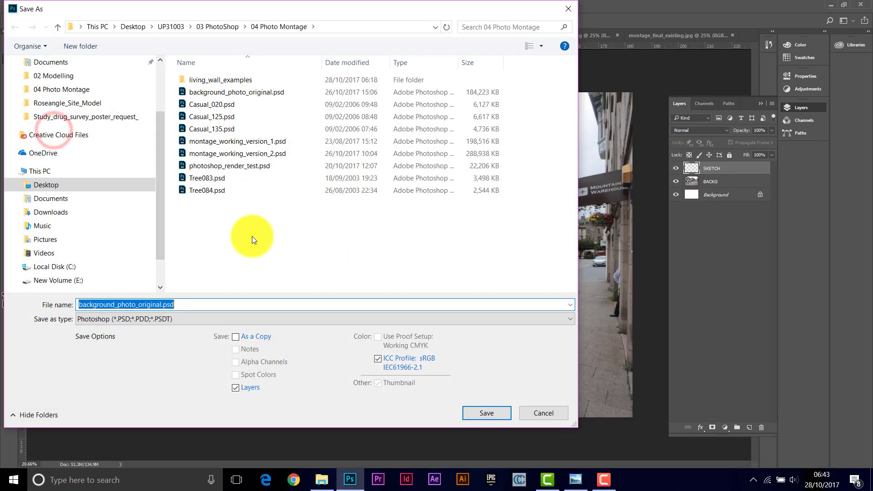
{"action": "left_click", "coordinate": [157, 305]}
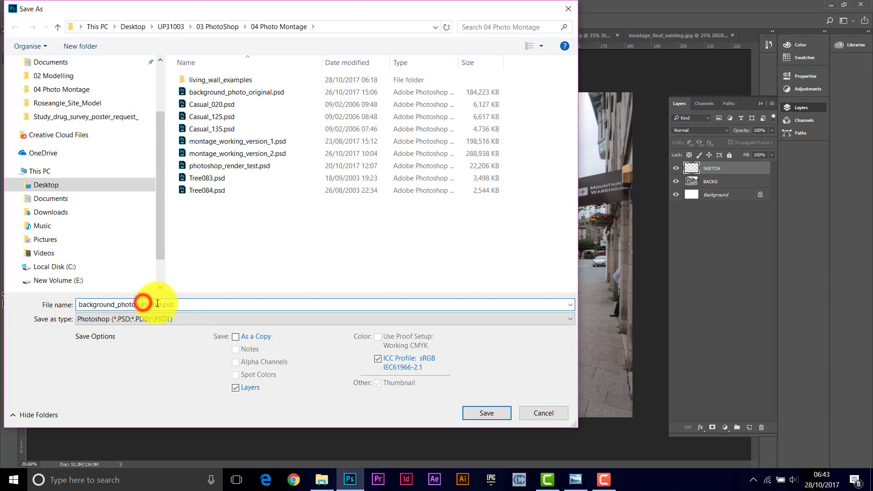
{"action": "left_click_drag", "start_coordinate": [158, 304], "coordinate": [4, 301]}
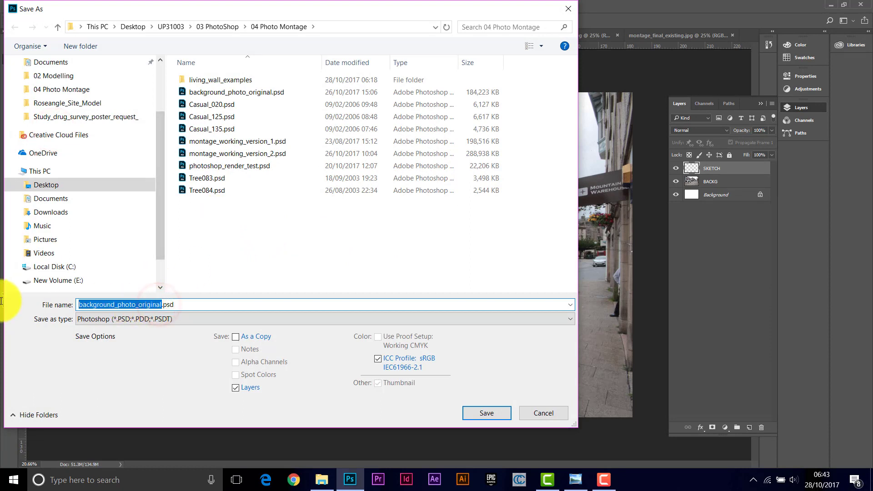
{"action": "type", "text": "MONTAGE_"}
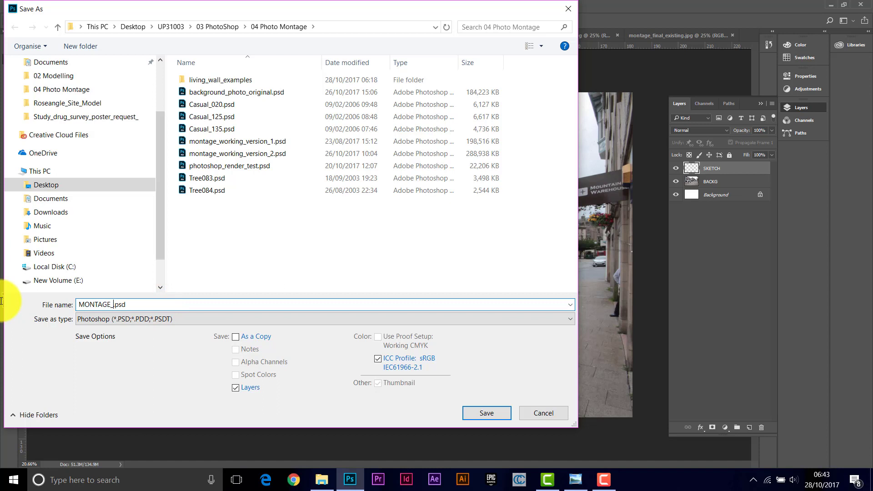
{"action": "type", "text": "END_STAGE_1"}
{"action": "left_click", "coordinate": [490, 412]}
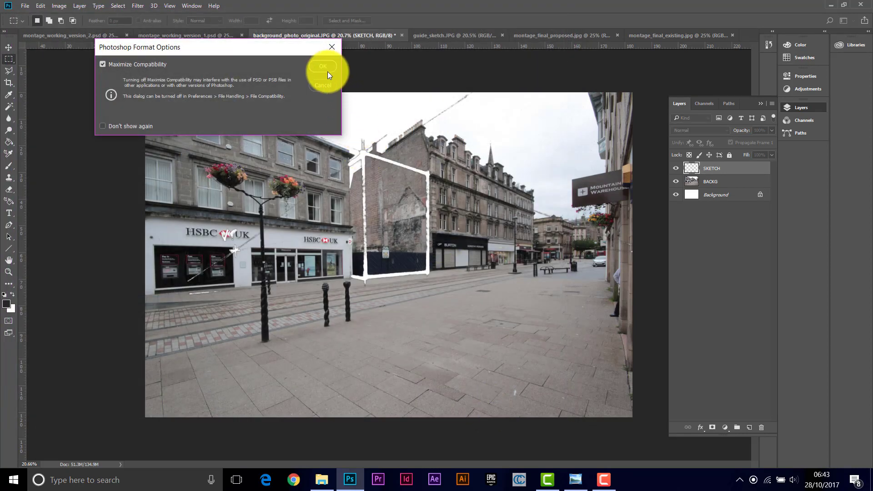
{"action": "left_click", "coordinate": [323, 62]}
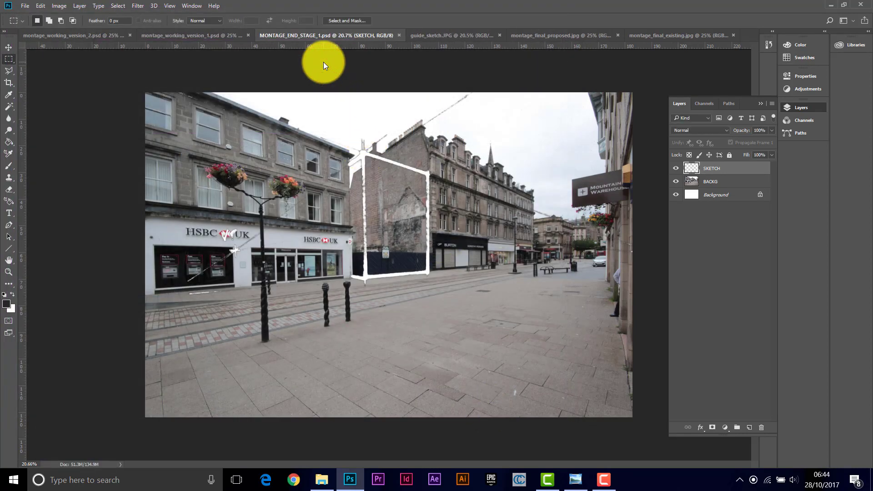